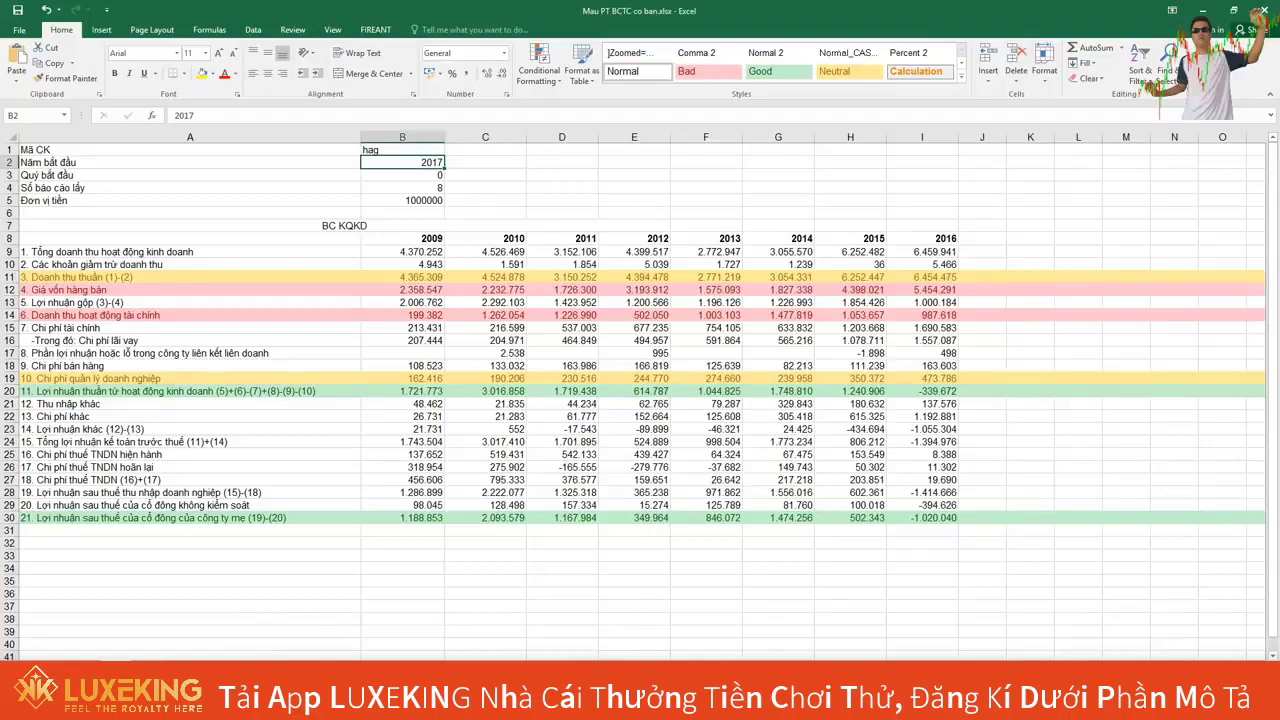
# Go to the financial ratios sheet and inspect the 2016 EPS in the Key Stats section.
pyautogui.hotkey('ctrl', 'pagedown')
pyautogui.scroll(5, 466, 418)
pyautogui.scroll(19, 466, 418)
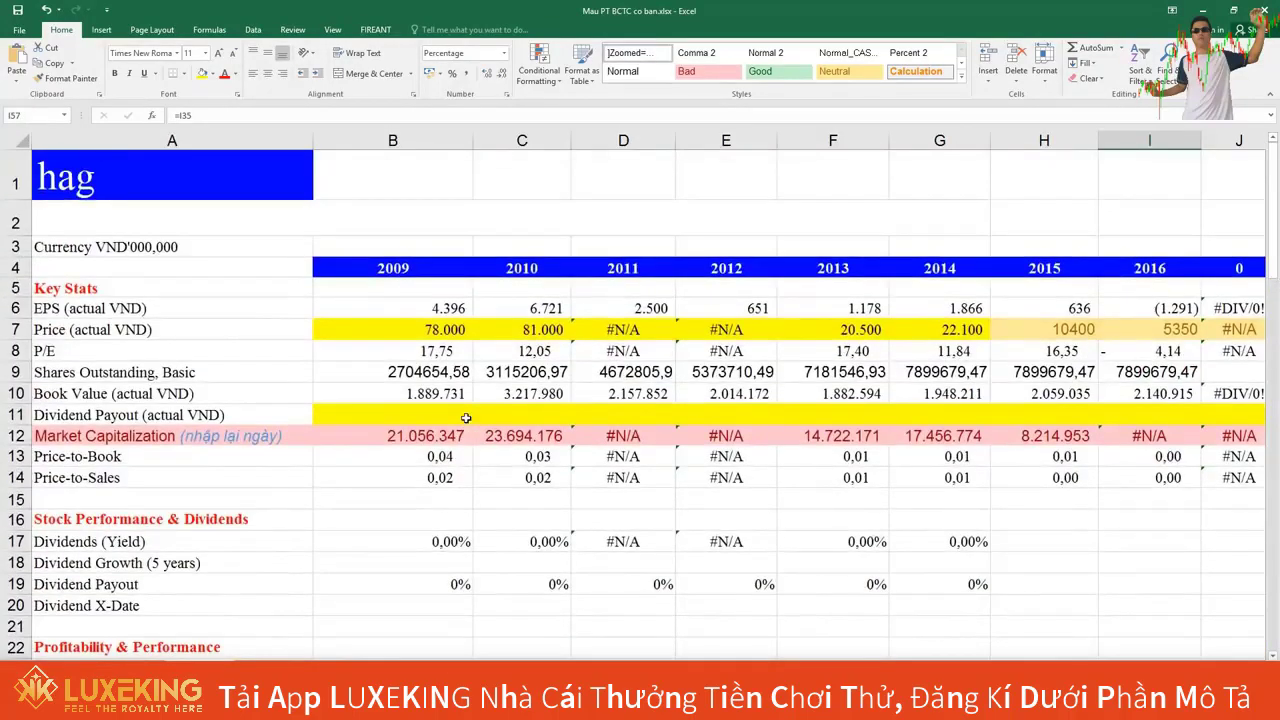
pyautogui.scroll(-1, 466, 418)
pyautogui.scroll(1, 466, 418)
pyautogui.click(1136, 309)
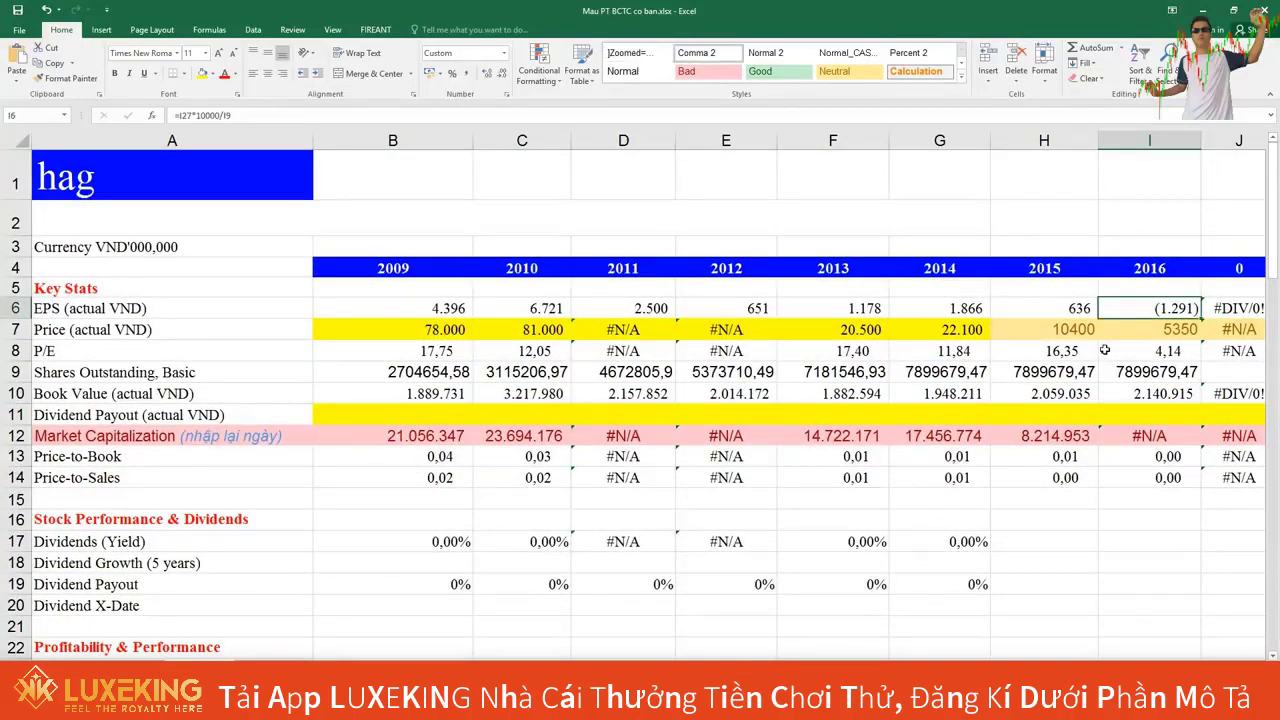
# Compare the 2015 and 2016 revenues in the Profitability & Performance section.
pyautogui.scroll(-1, 1112, 380)
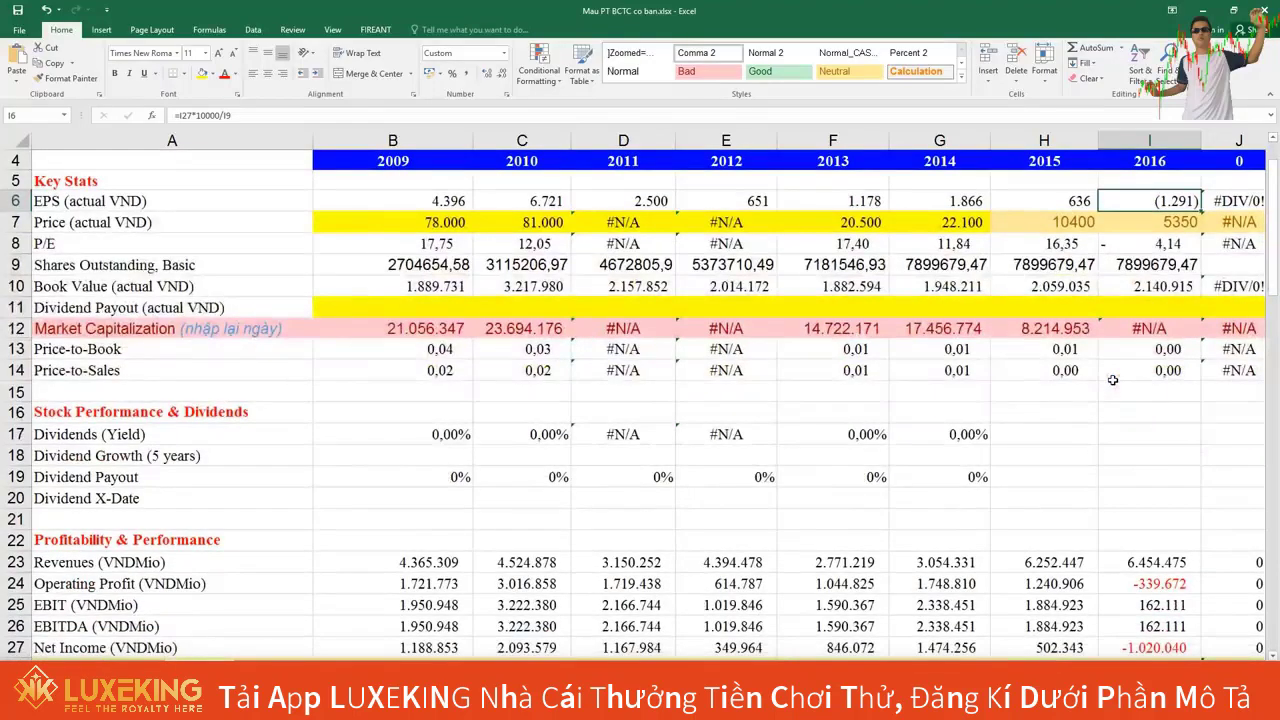
pyautogui.scroll(-2, 1112, 380)
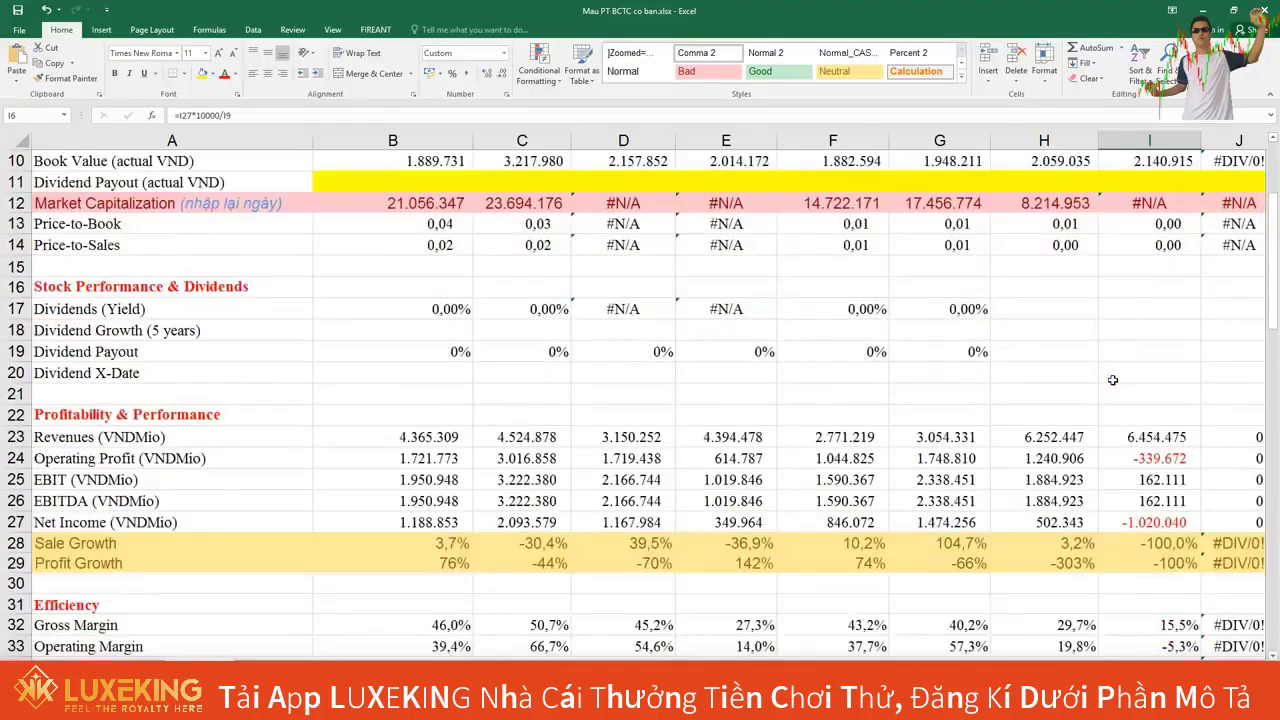
pyautogui.click(1145, 436)
pyautogui.click(1042, 441)
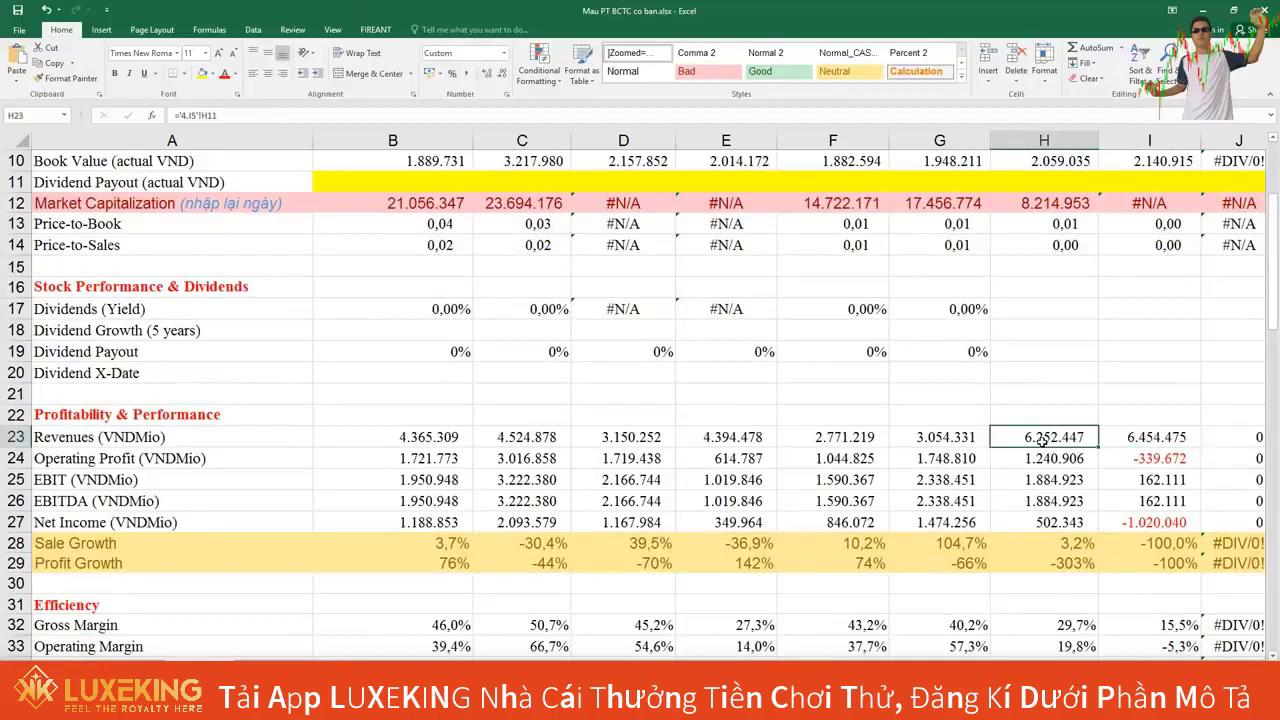
pyautogui.click(1120, 448)
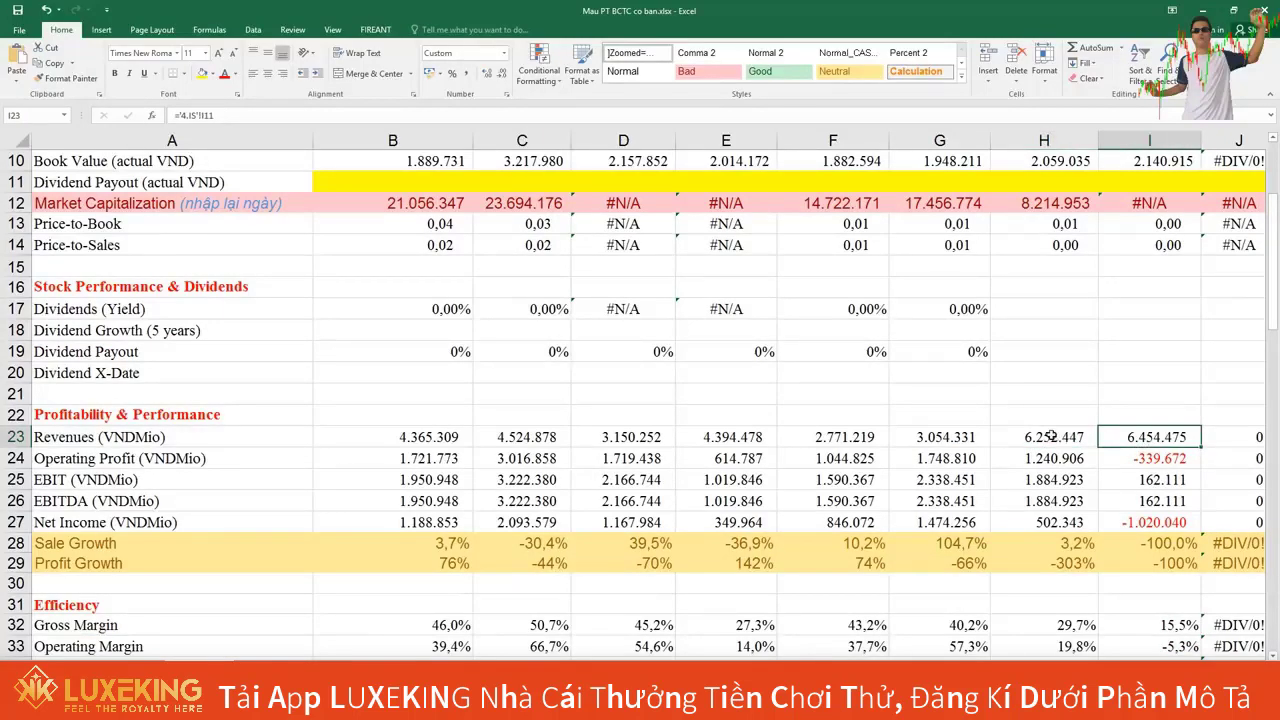
pyautogui.click(1063, 437)
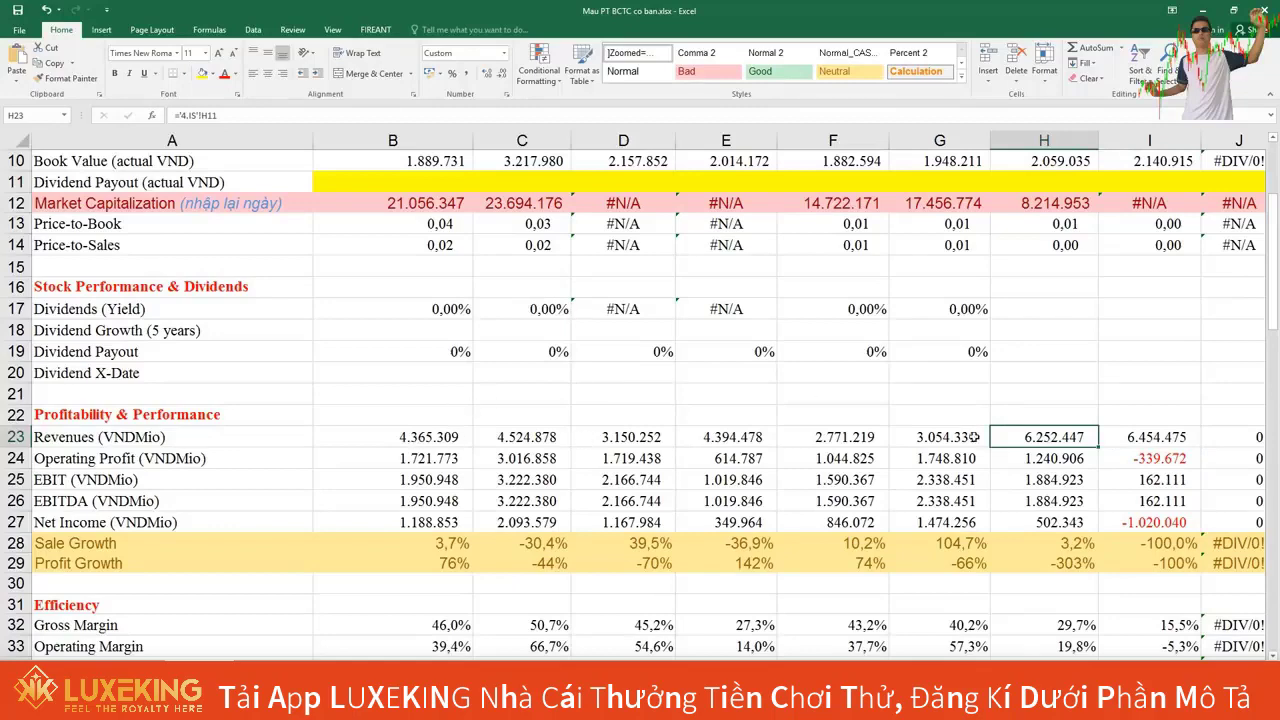
# Check the 2016 operating profit, EBITDA and net income, and look over the efficiency and financial strength ratios.
pyautogui.scroll(-1, 1127, 437)
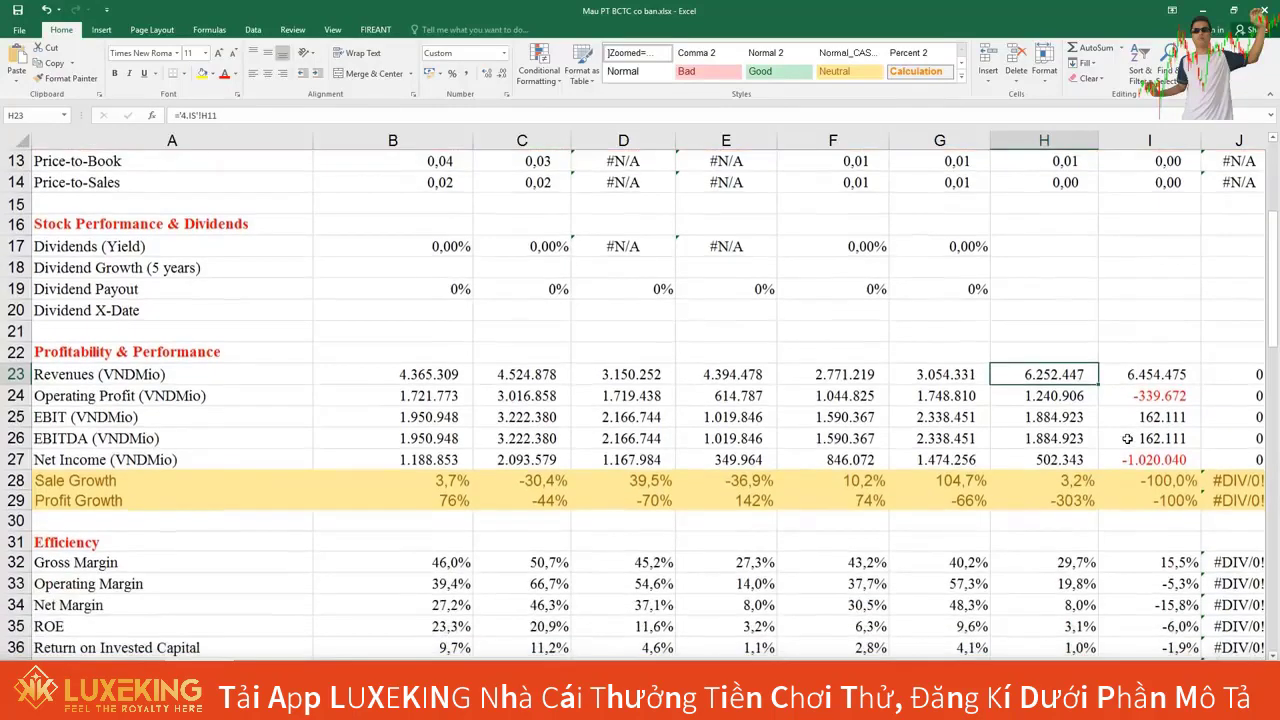
pyautogui.click(1143, 395)
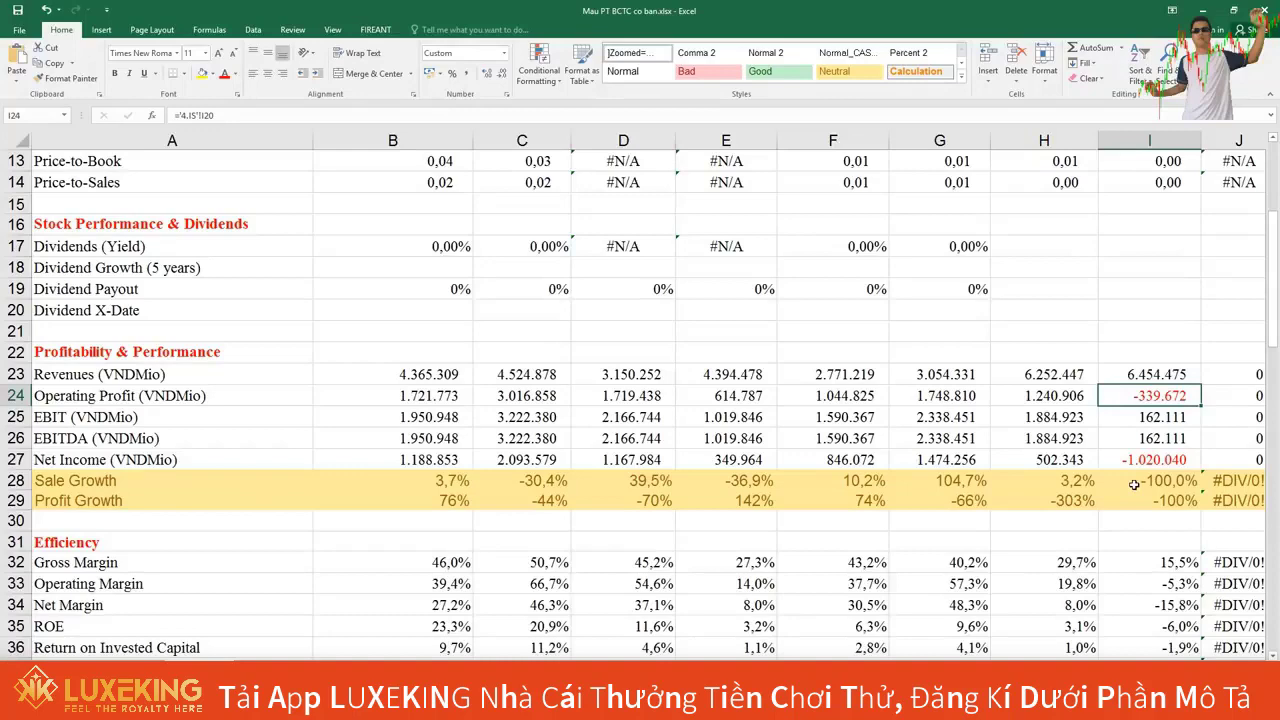
pyautogui.click(1140, 440)
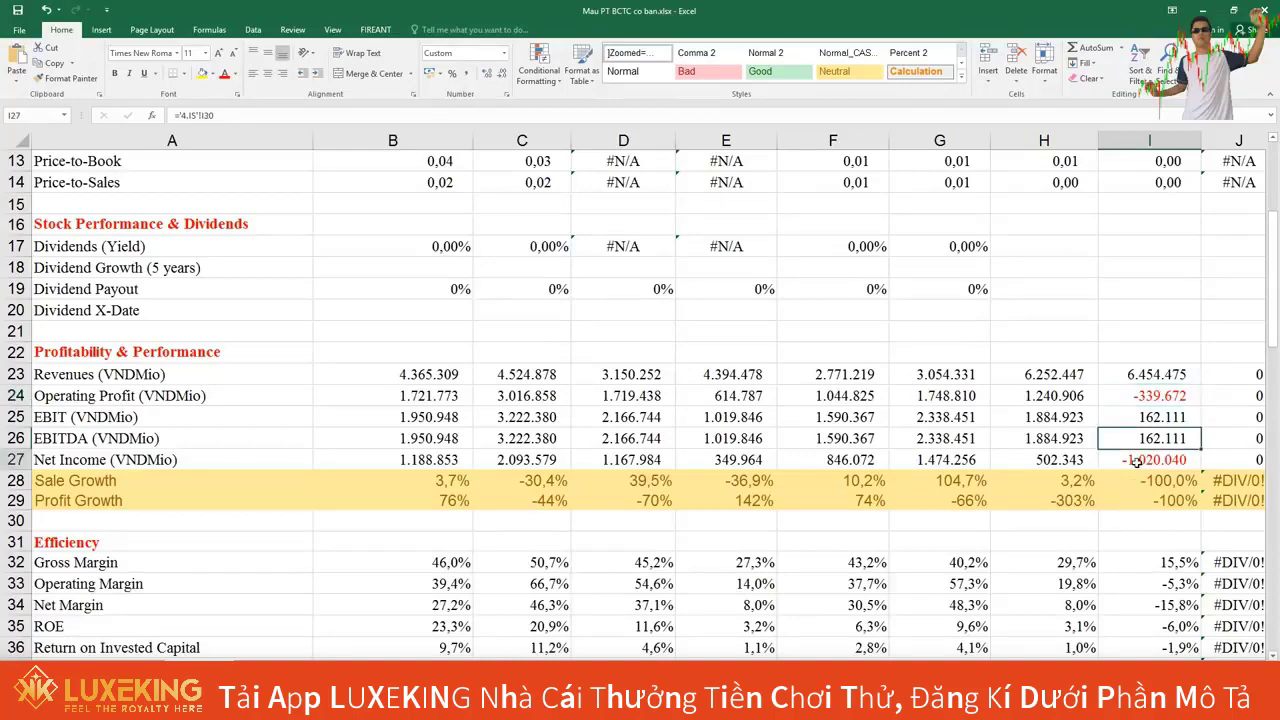
pyautogui.click(1138, 462)
pyautogui.scroll(-1, 1114, 534)
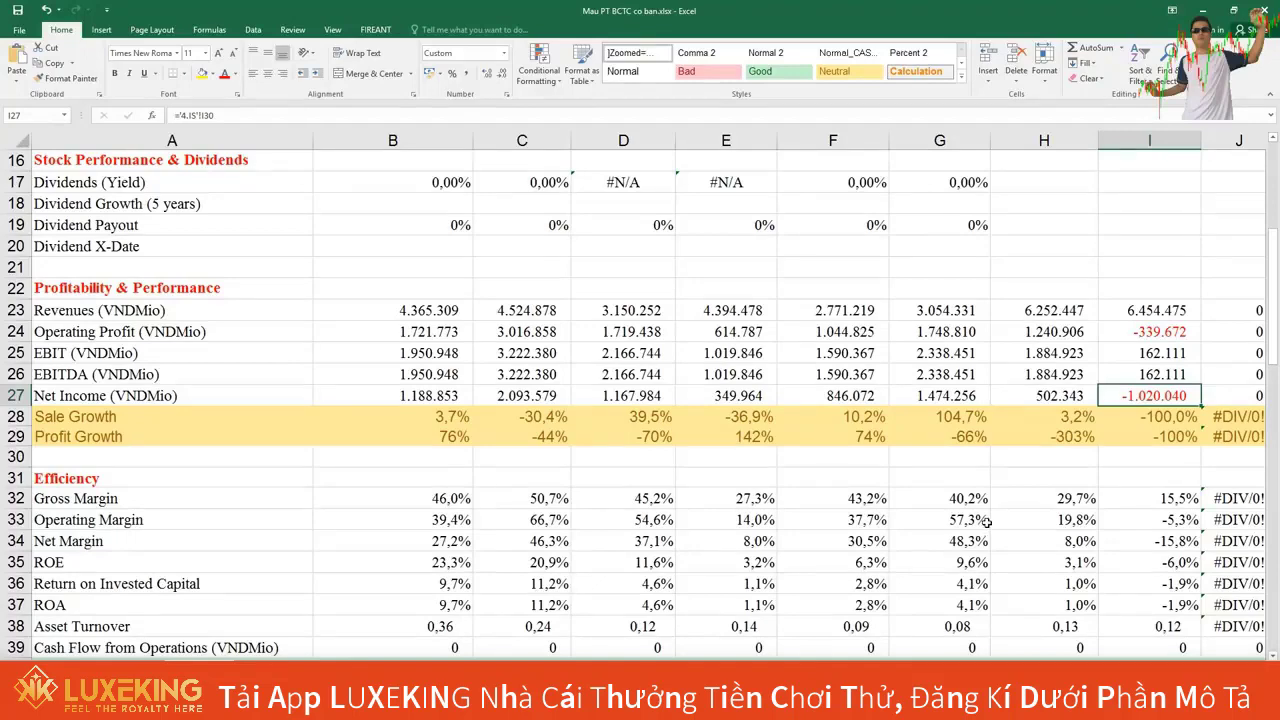
pyautogui.scroll(-3, 932, 544)
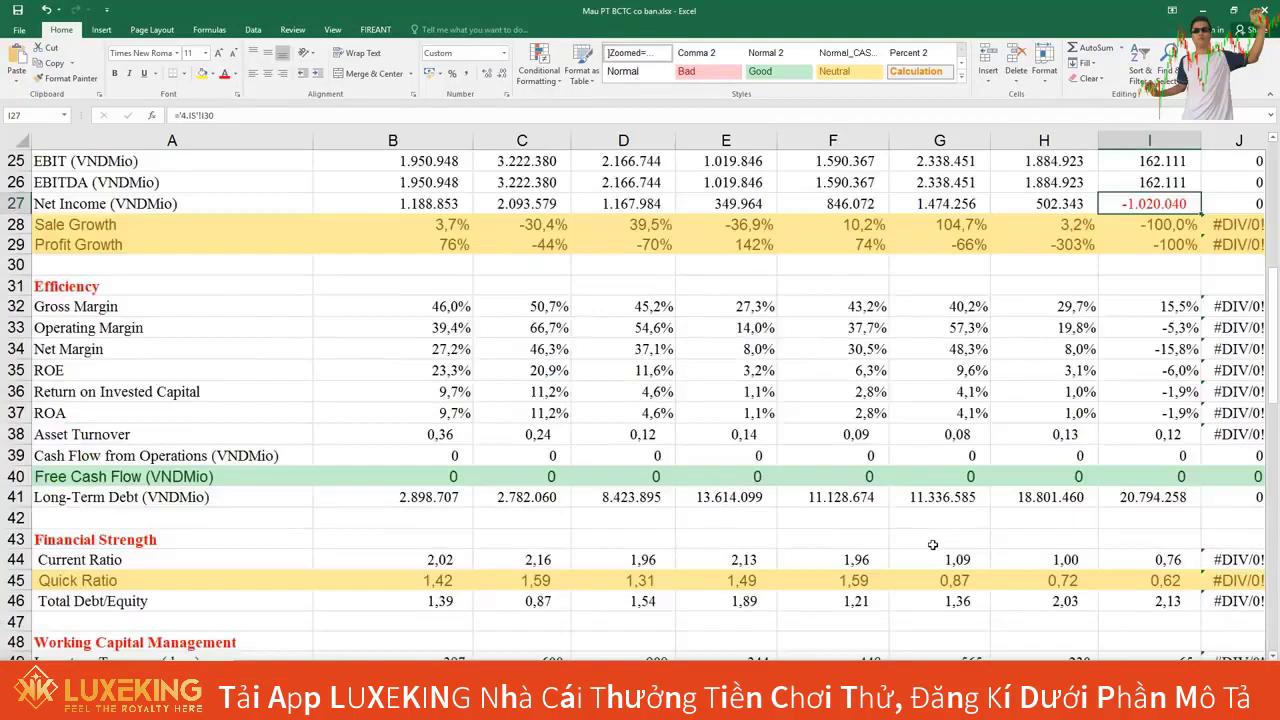
pyautogui.scroll(-1, 932, 544)
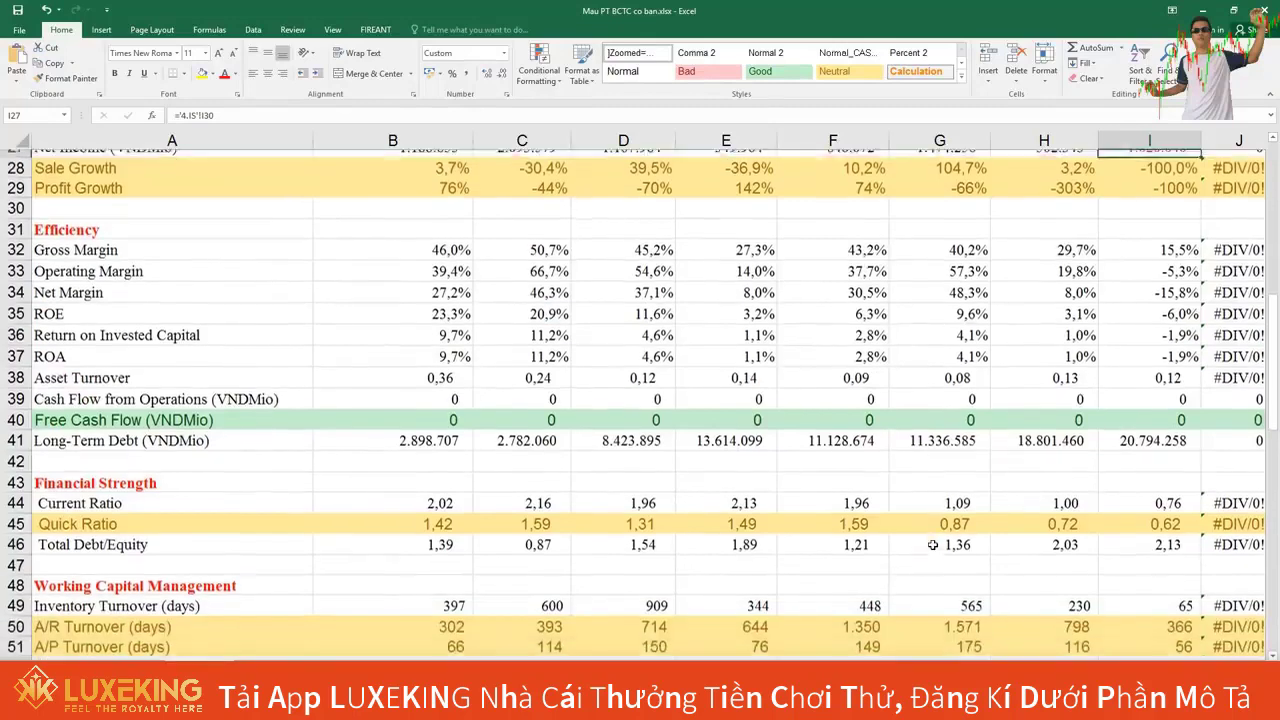
# Return to the income statement sheet and review the parent company shareholders' net profit in row 30 for 2009 through 2016.
pyautogui.hotkey('ctrl', 'pageup')
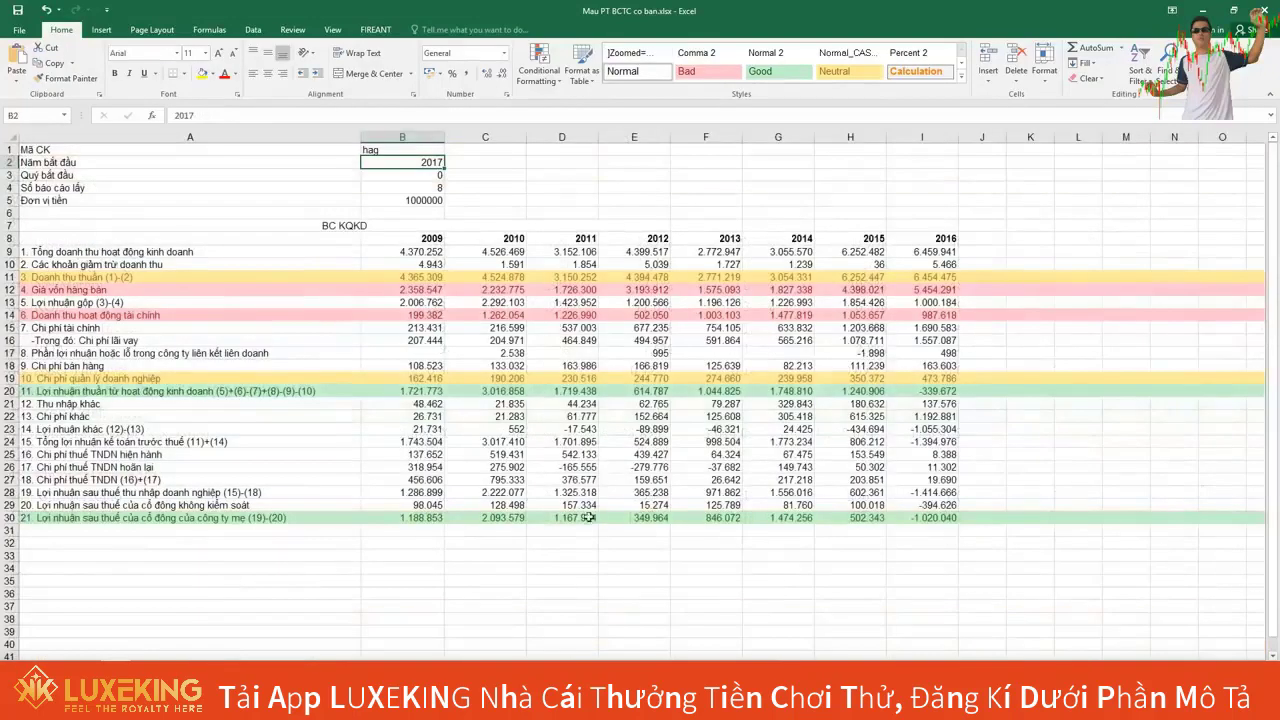
pyautogui.click(864, 518)
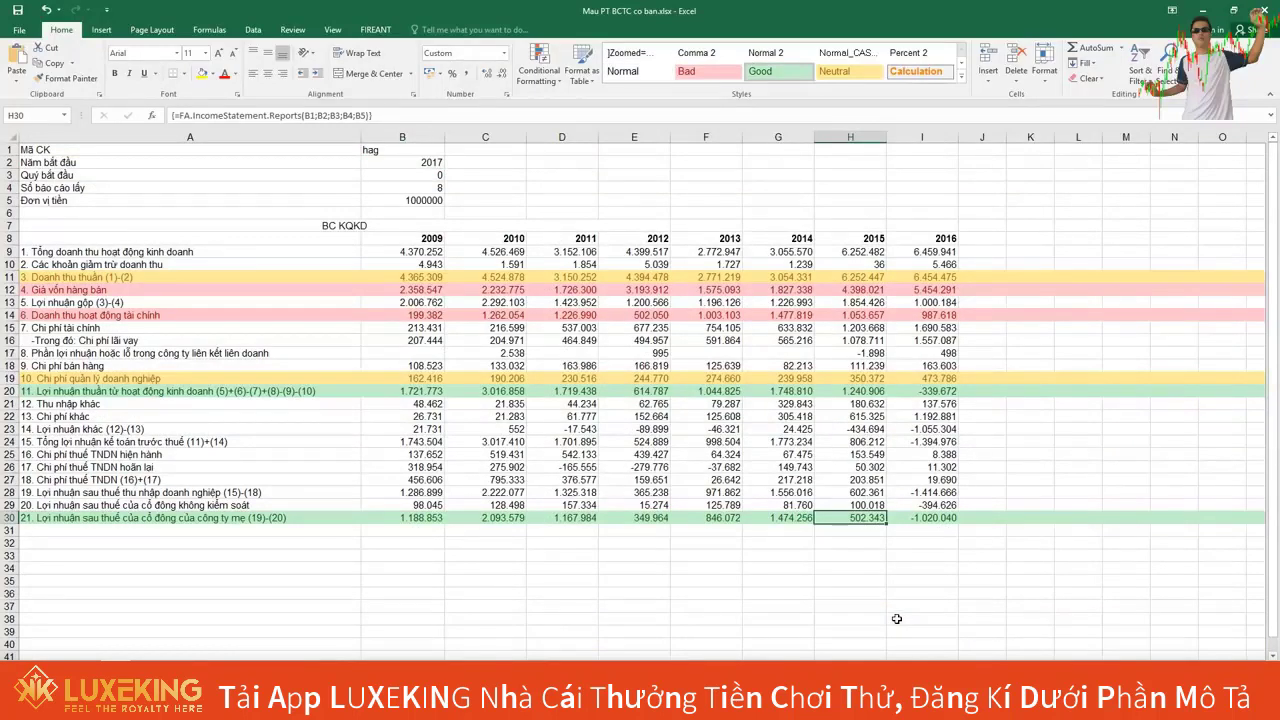
pyautogui.click(918, 519)
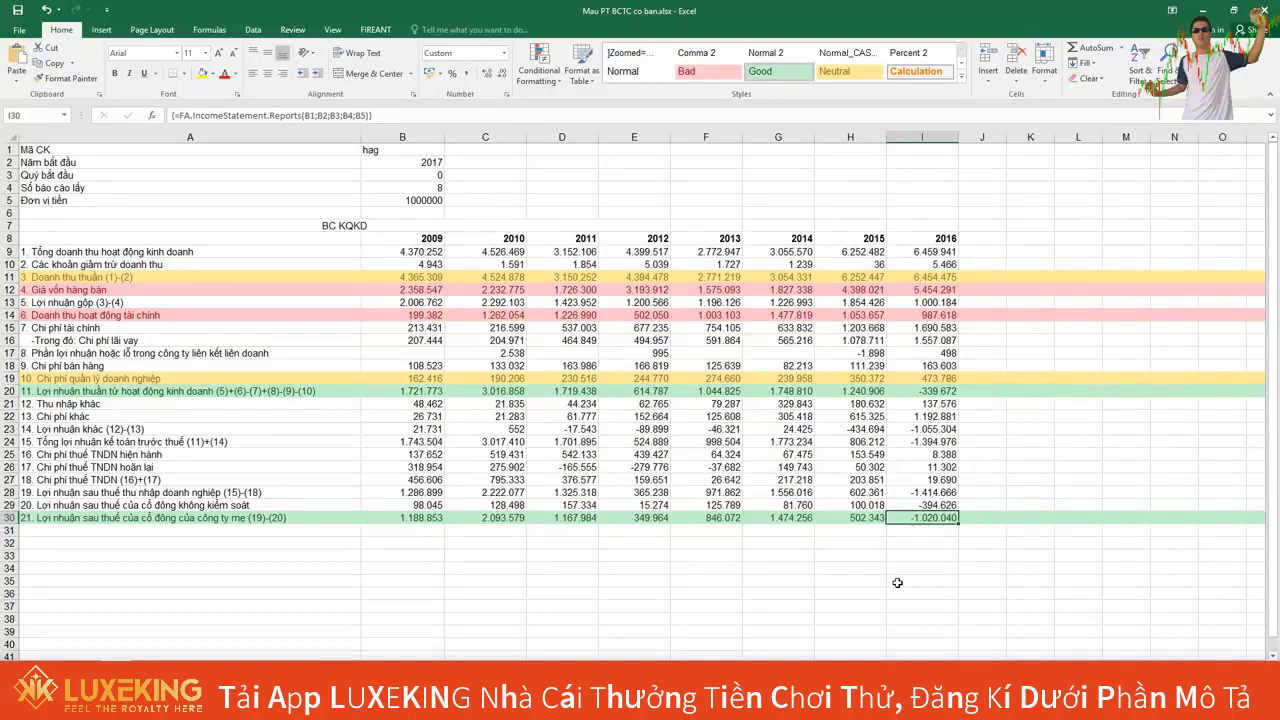
pyautogui.click(401, 520)
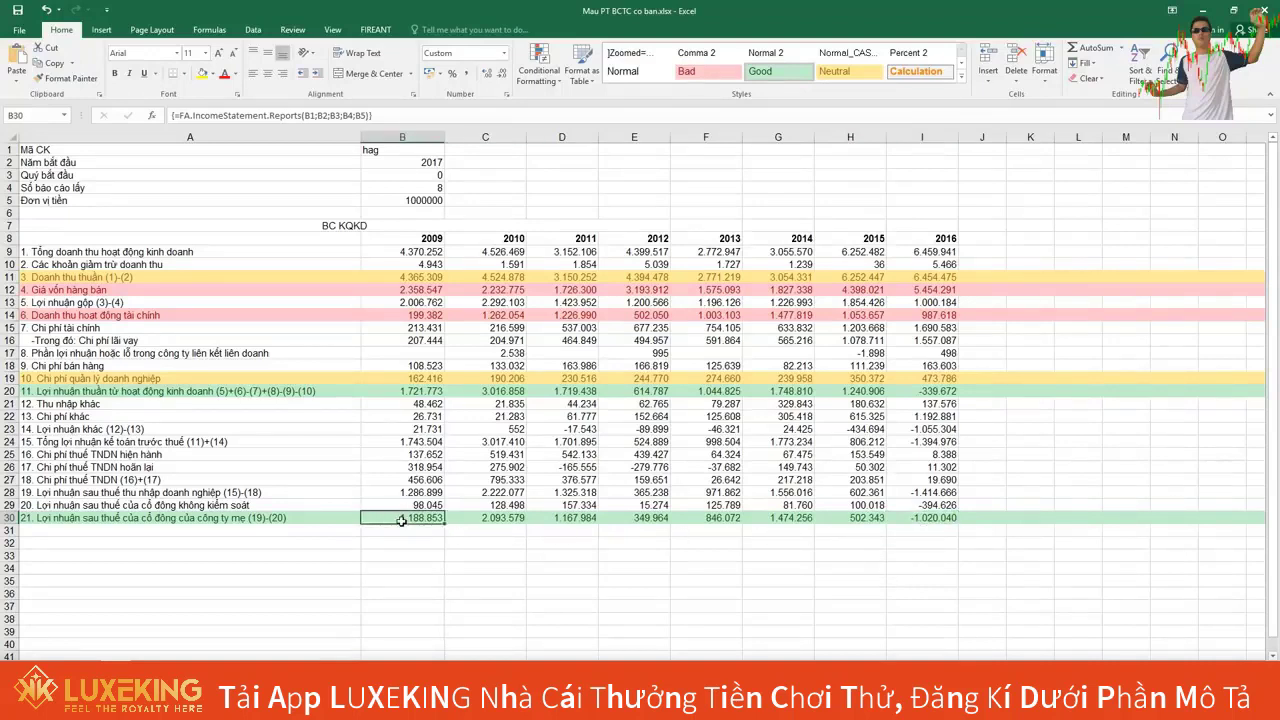
pyautogui.click(470, 519)
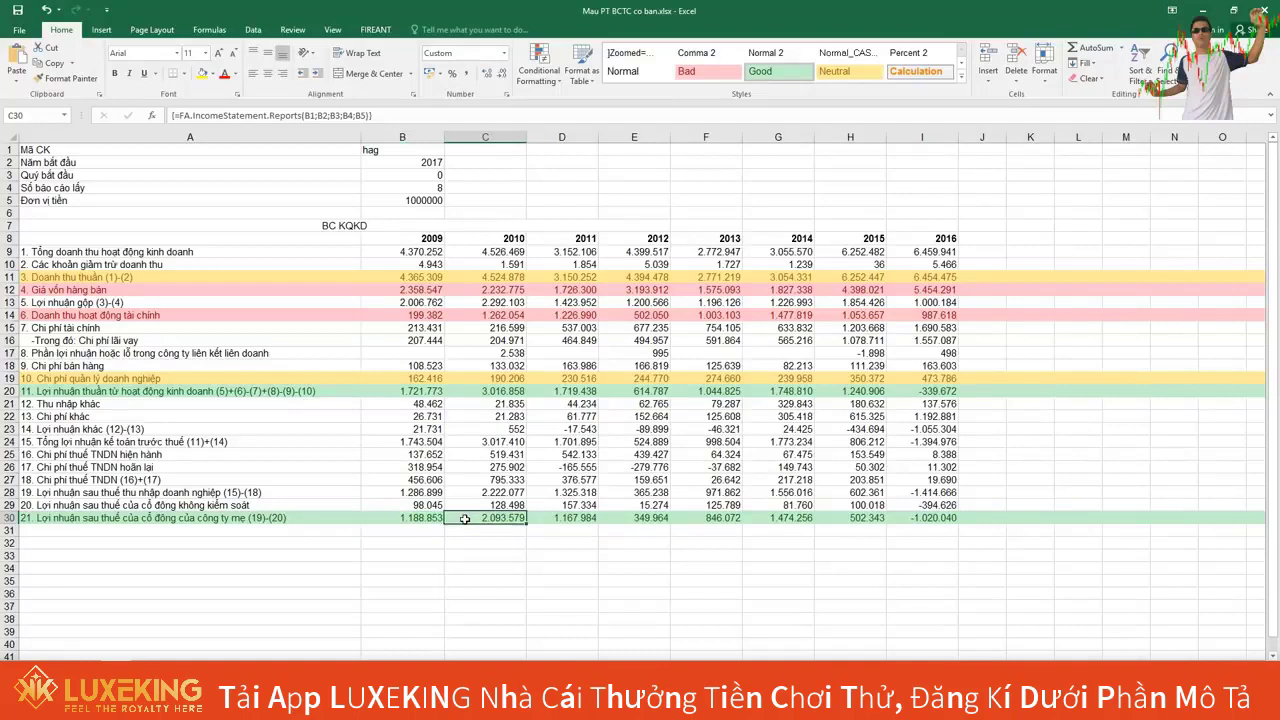
pyautogui.click(562, 520)
pyautogui.click(628, 519)
pyautogui.click(710, 519)
pyautogui.click(790, 518)
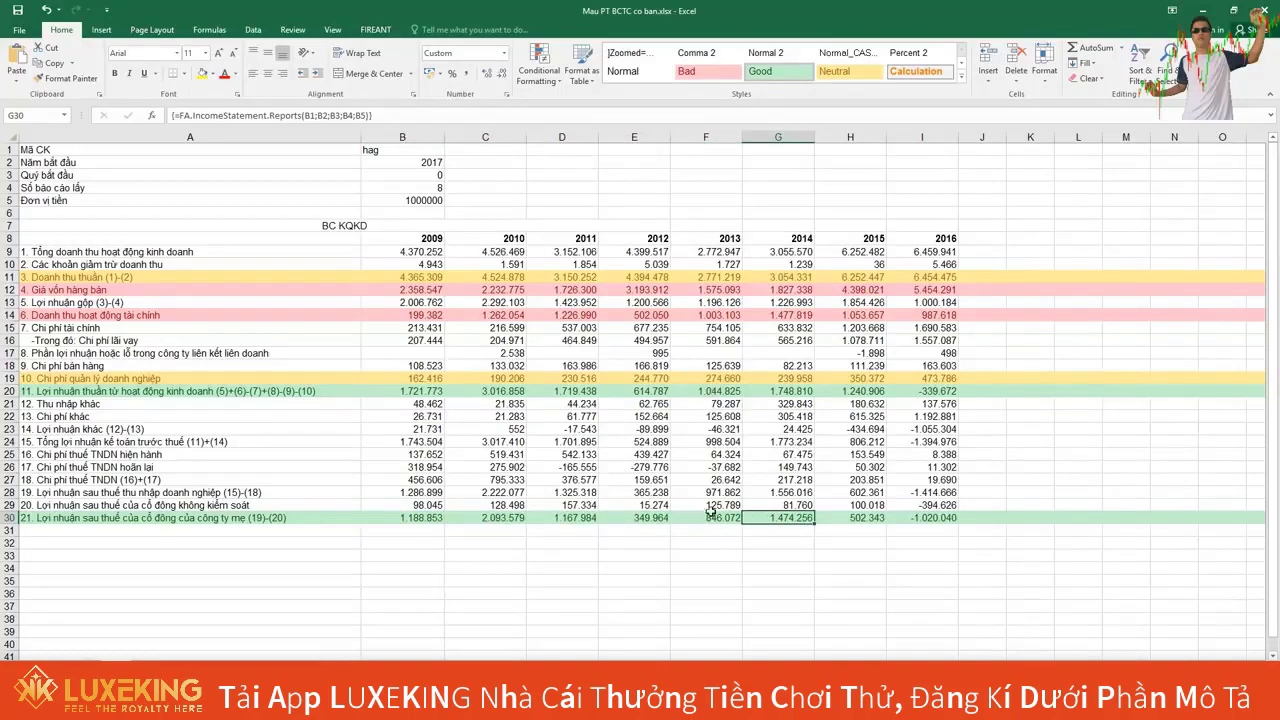
pyautogui.click(830, 518)
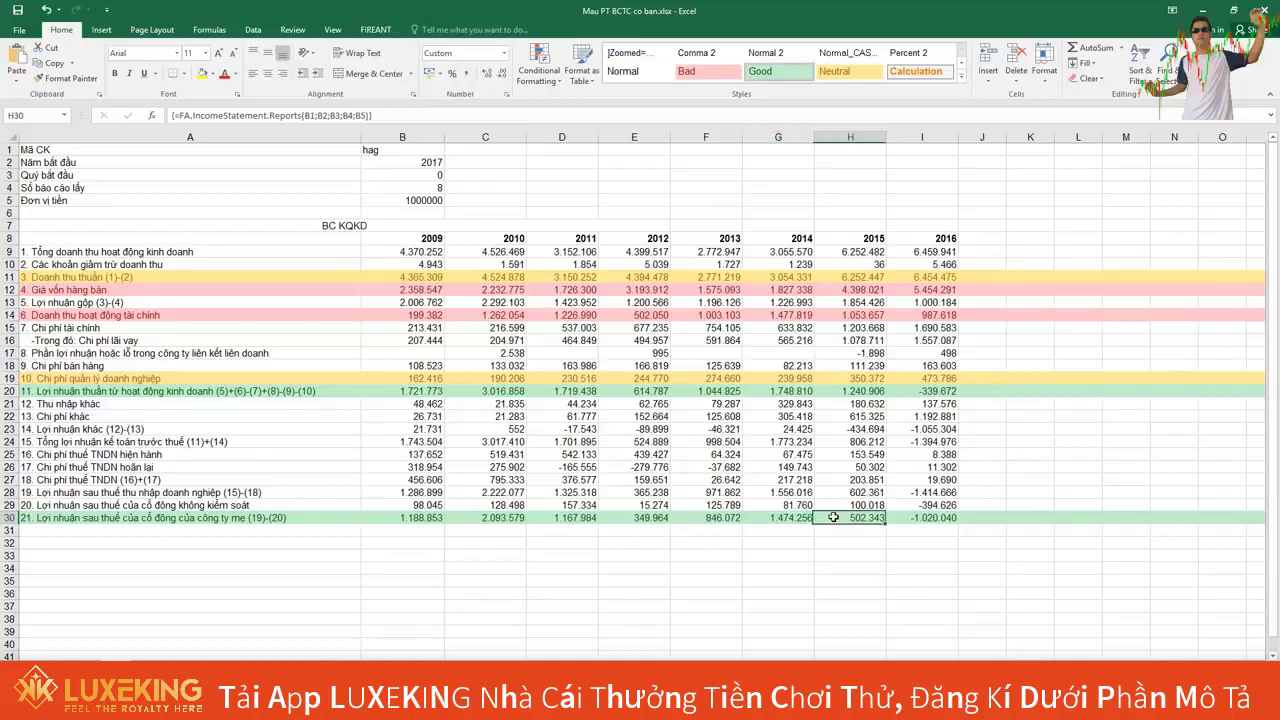
pyautogui.click(926, 519)
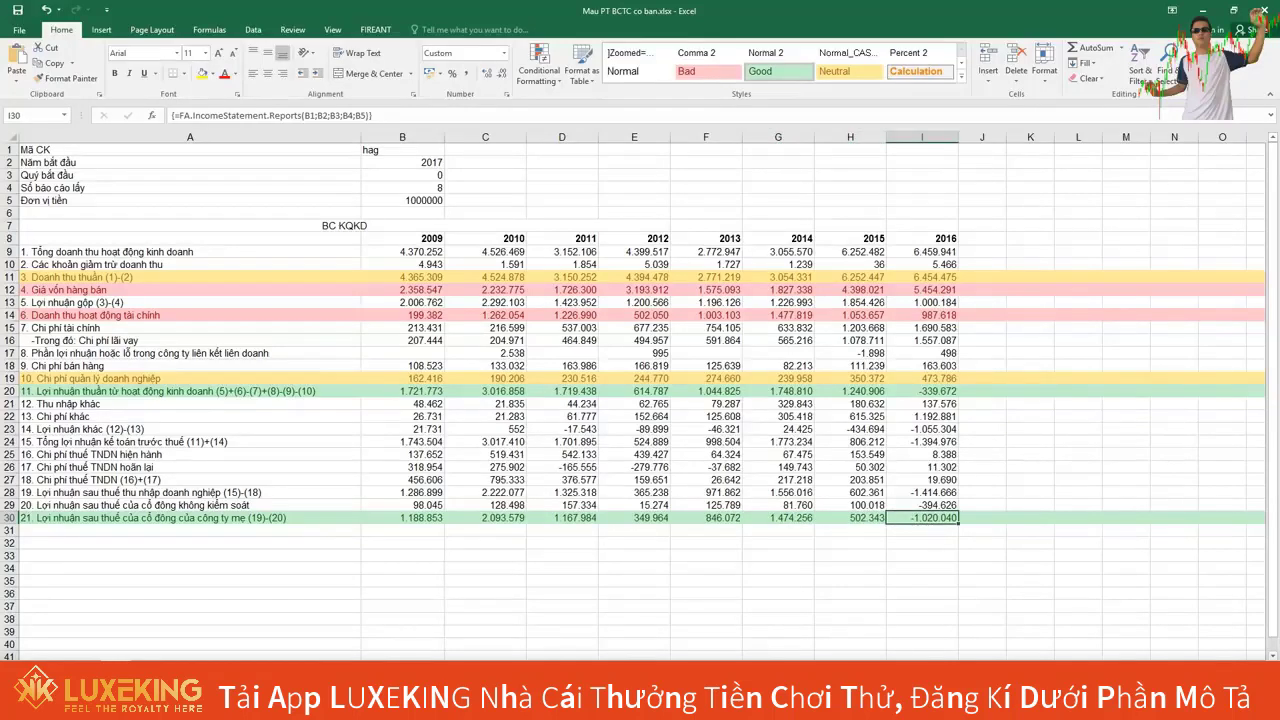
# Switch back to the ratios sheet and examine the Z Score row, selecting the 2015 value.
pyautogui.hotkey('ctrl', 'pagedown')
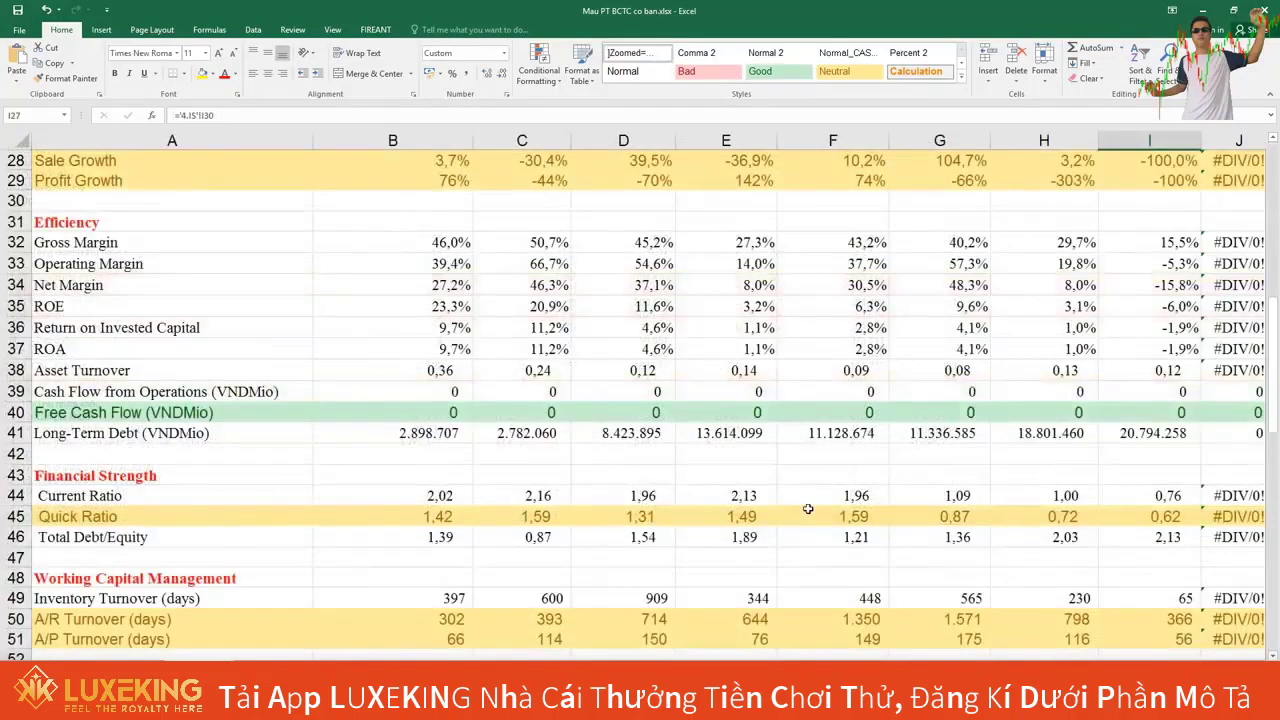
pyautogui.scroll(-11, 808, 510)
pyautogui.scroll(-6, 808, 510)
pyautogui.scroll(3, 808, 510)
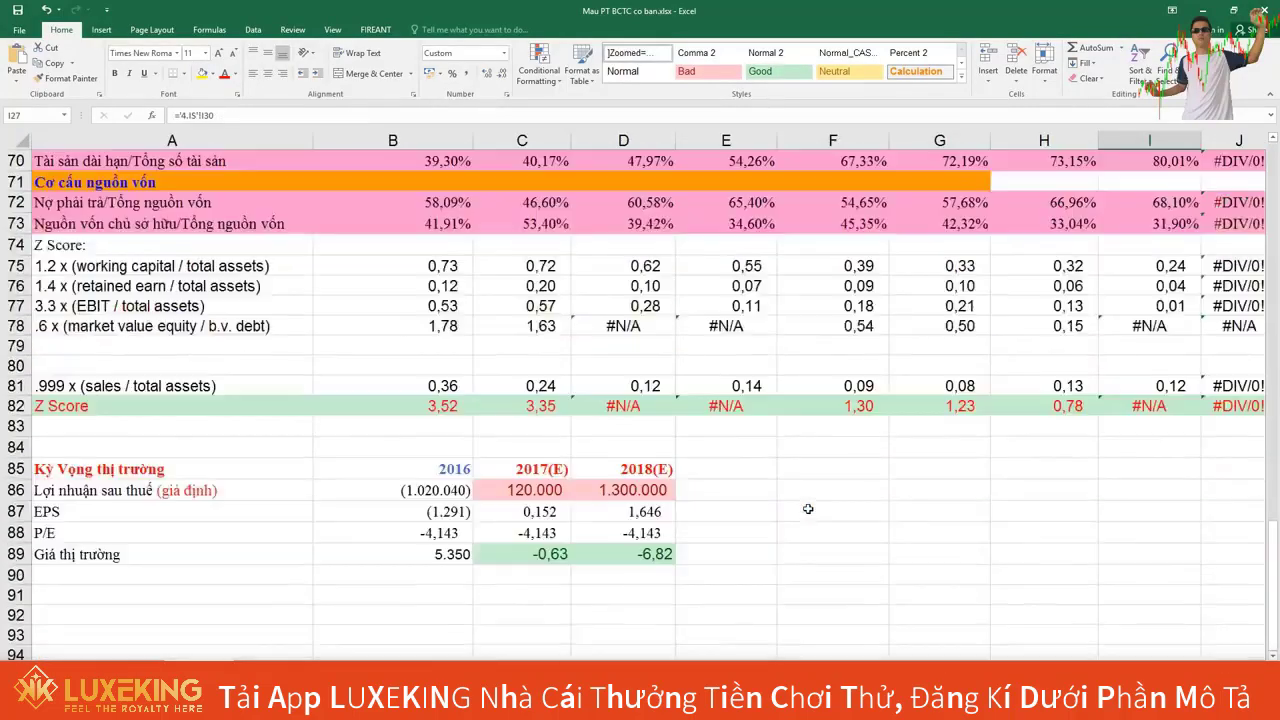
pyautogui.scroll(1, 808, 510)
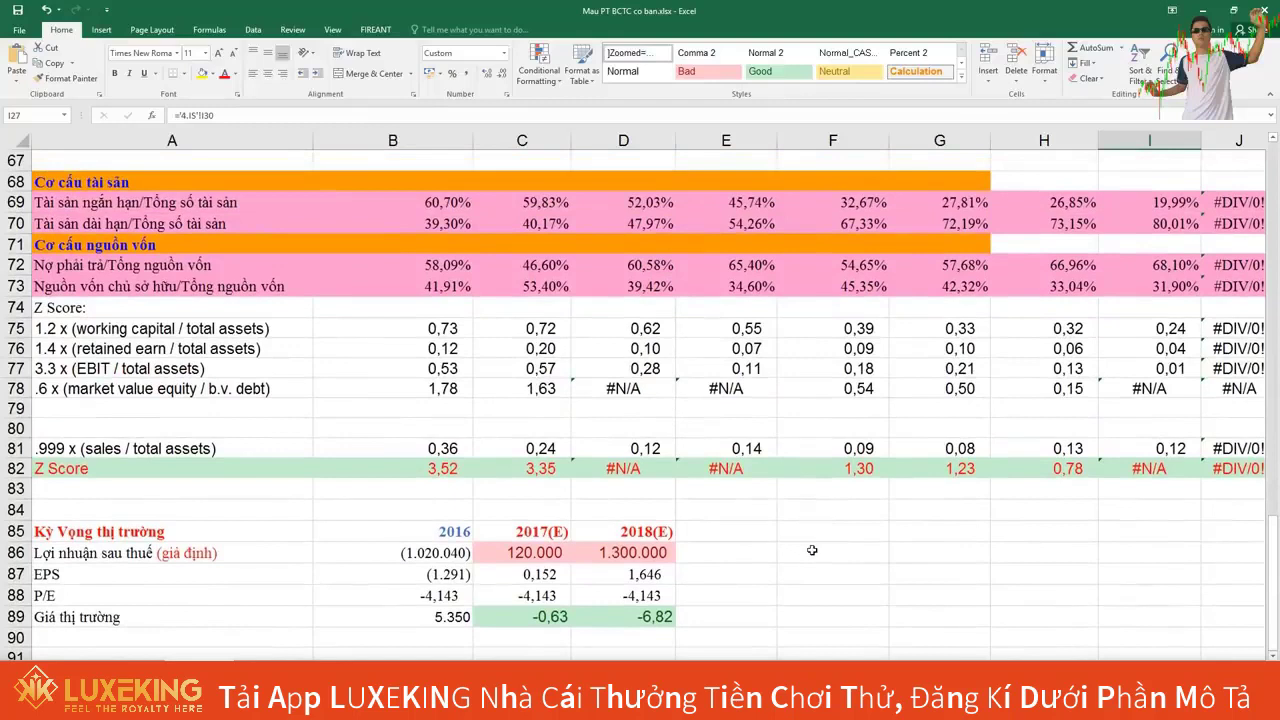
pyautogui.click(1026, 472)
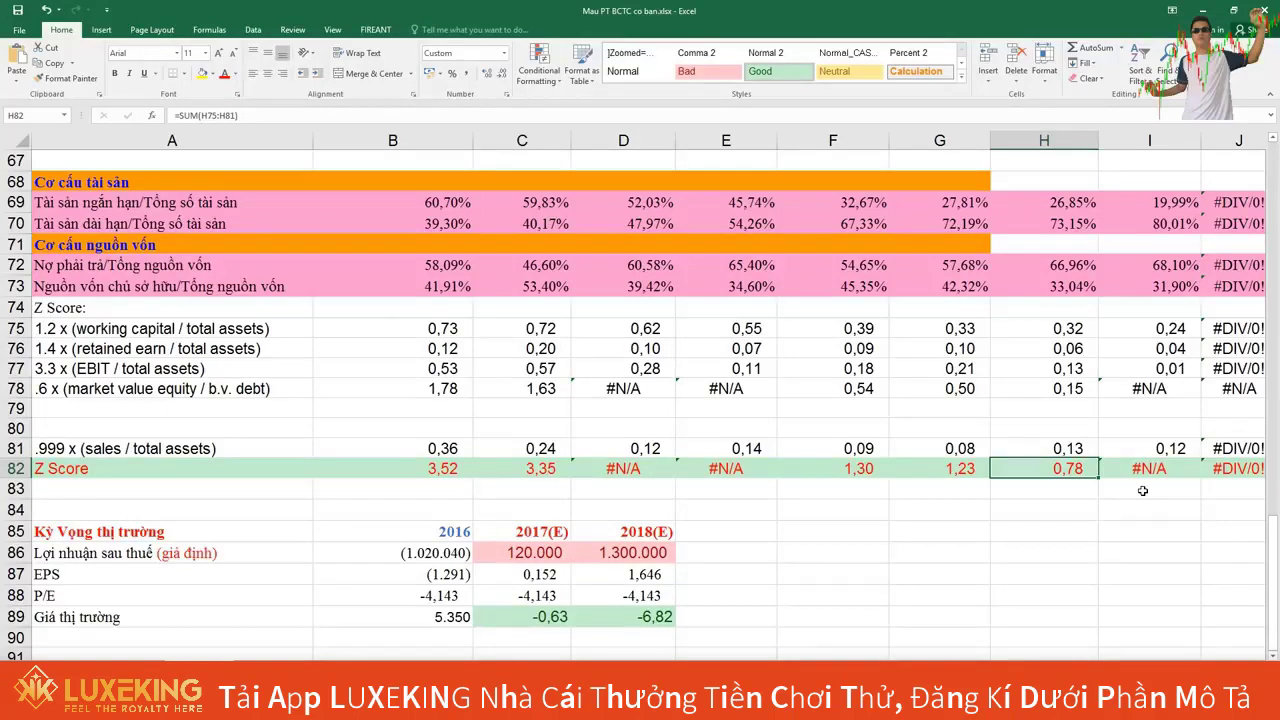
# Review the Efficiency section's margins and returns, inspecting the 2016 Return on Invested Capital.
pyautogui.scroll(2, 1142, 490)
pyautogui.scroll(4, 1142, 491)
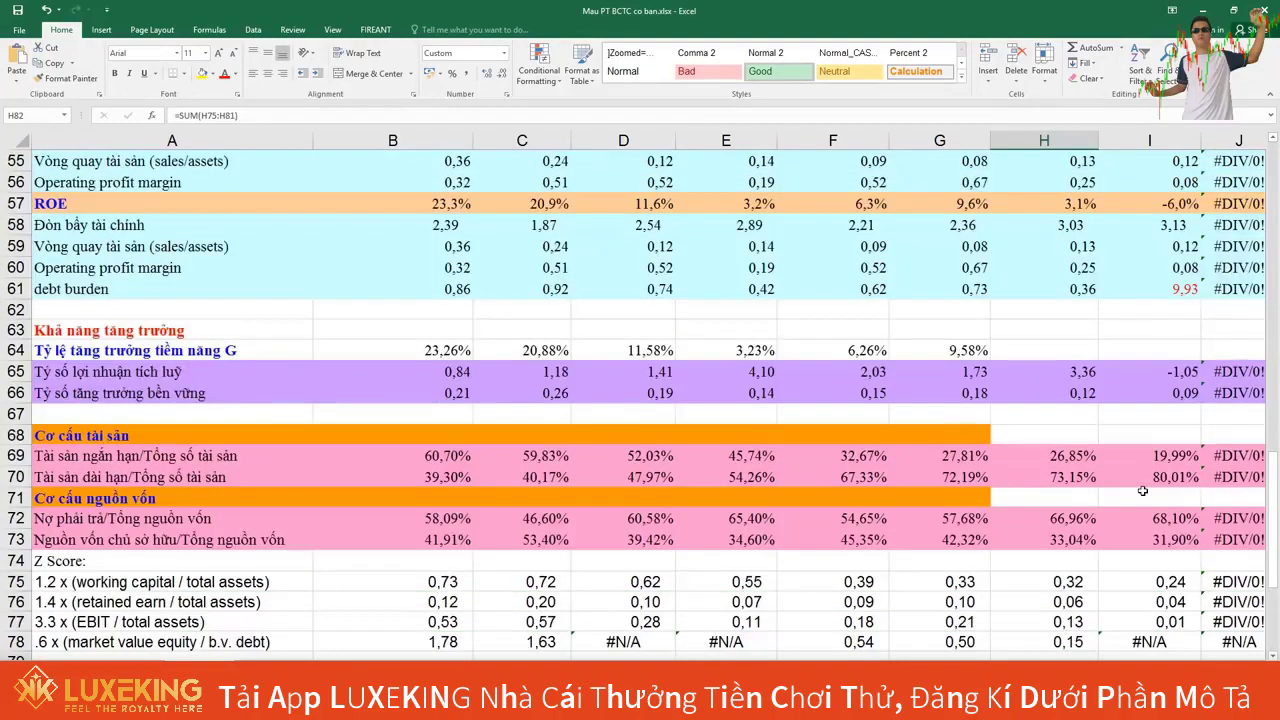
pyautogui.scroll(8, 1142, 491)
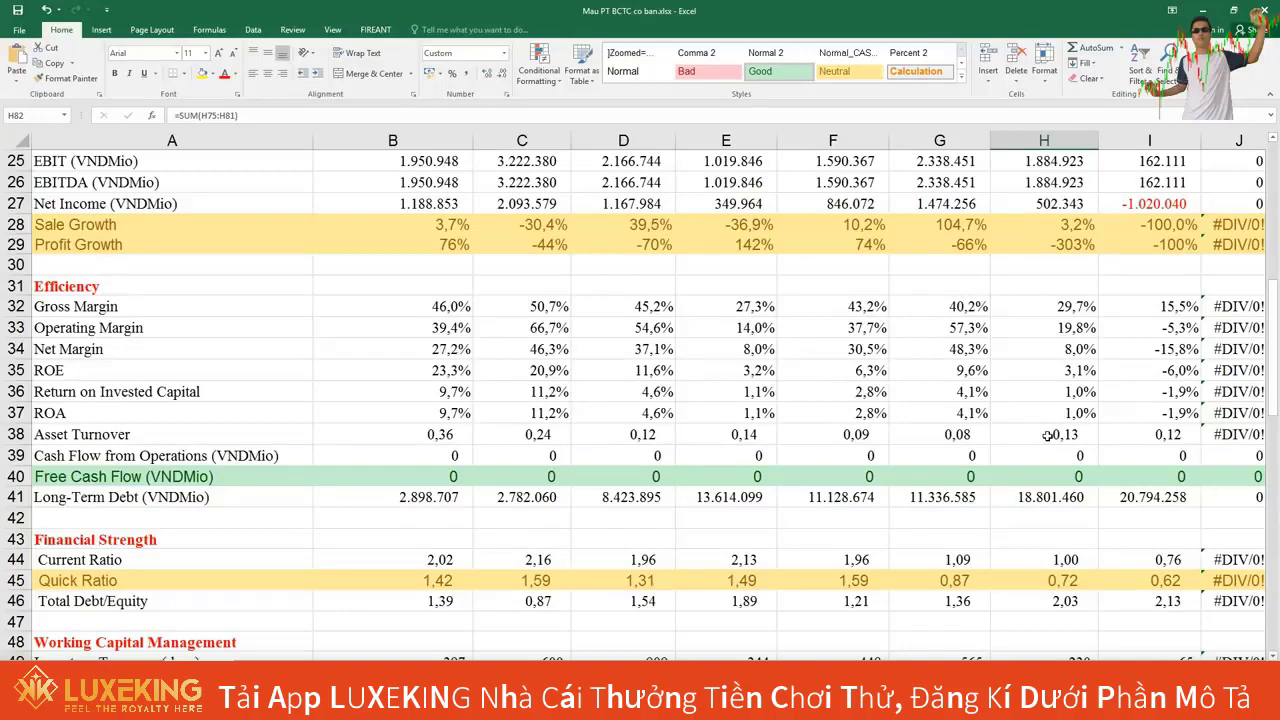
pyautogui.scroll(-1, 1047, 435)
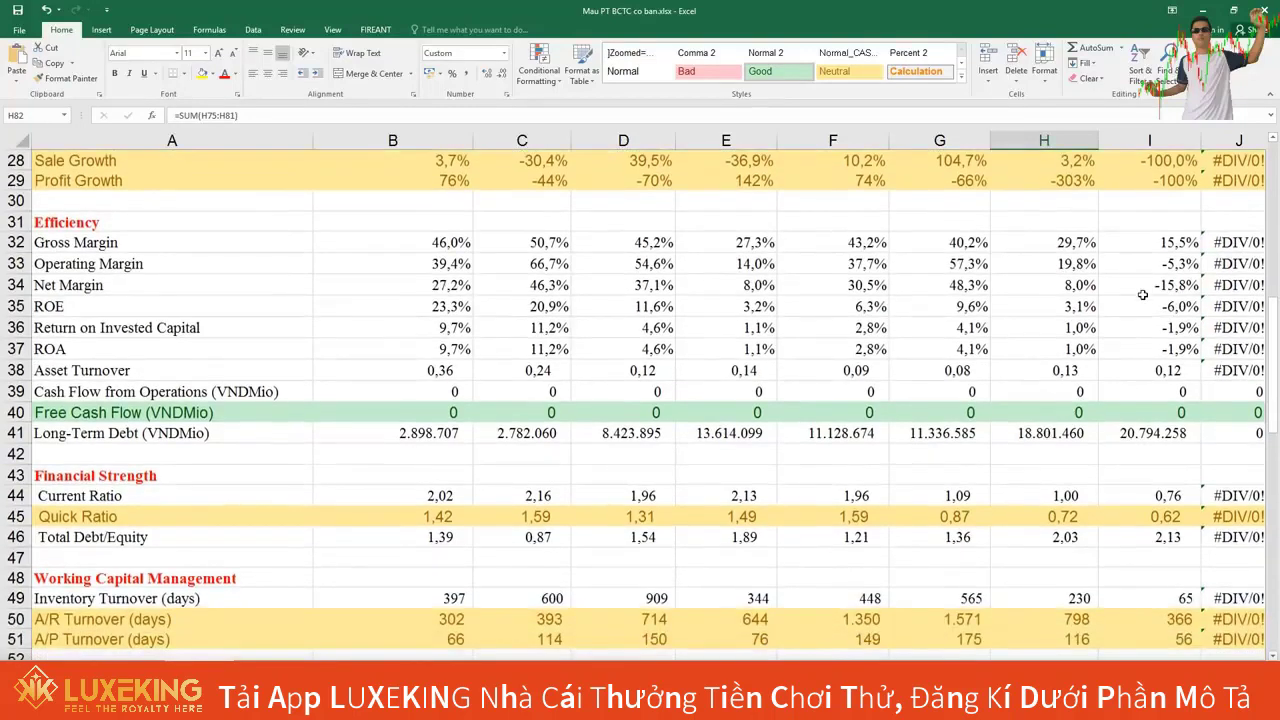
pyautogui.click(1134, 322)
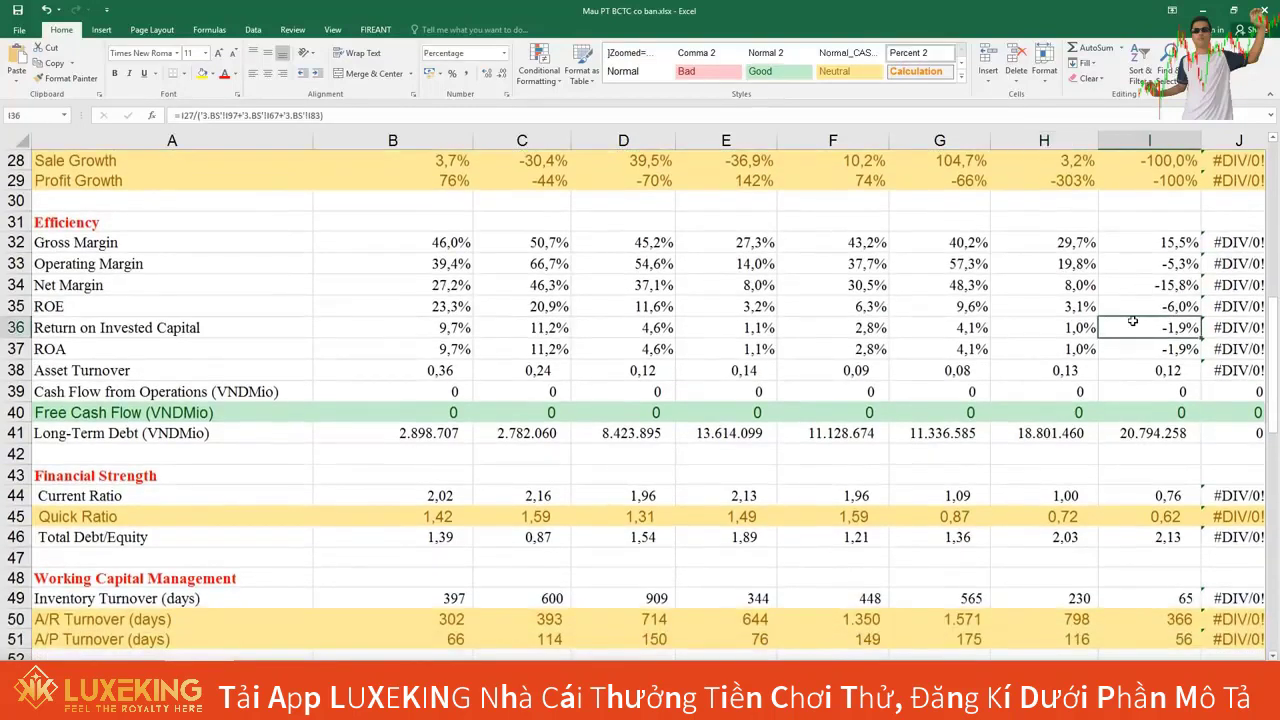
pyautogui.scroll(-1, 1133, 502)
pyautogui.scroll(-1, 1133, 502)
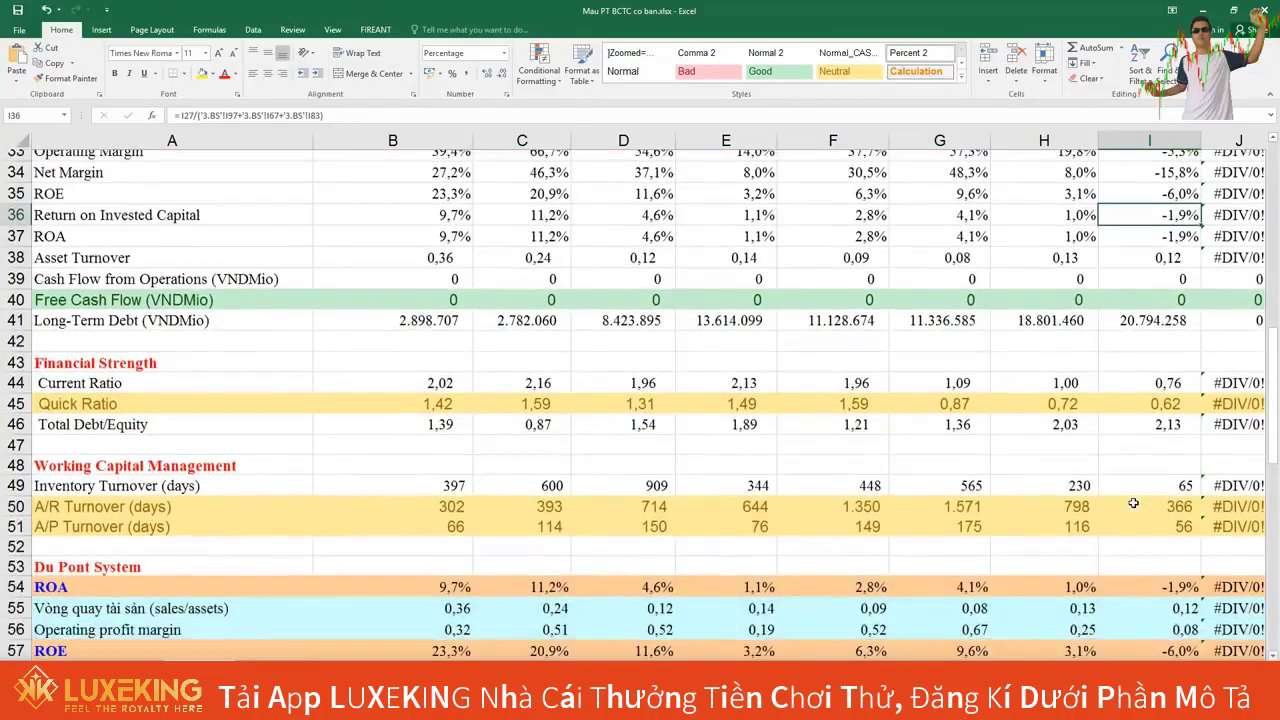
# Examine the 2016 A/R and A/P turnover days under Working Capital Management, and view the growth and capital structure sections.
pyautogui.scroll(-2, 1133, 502)
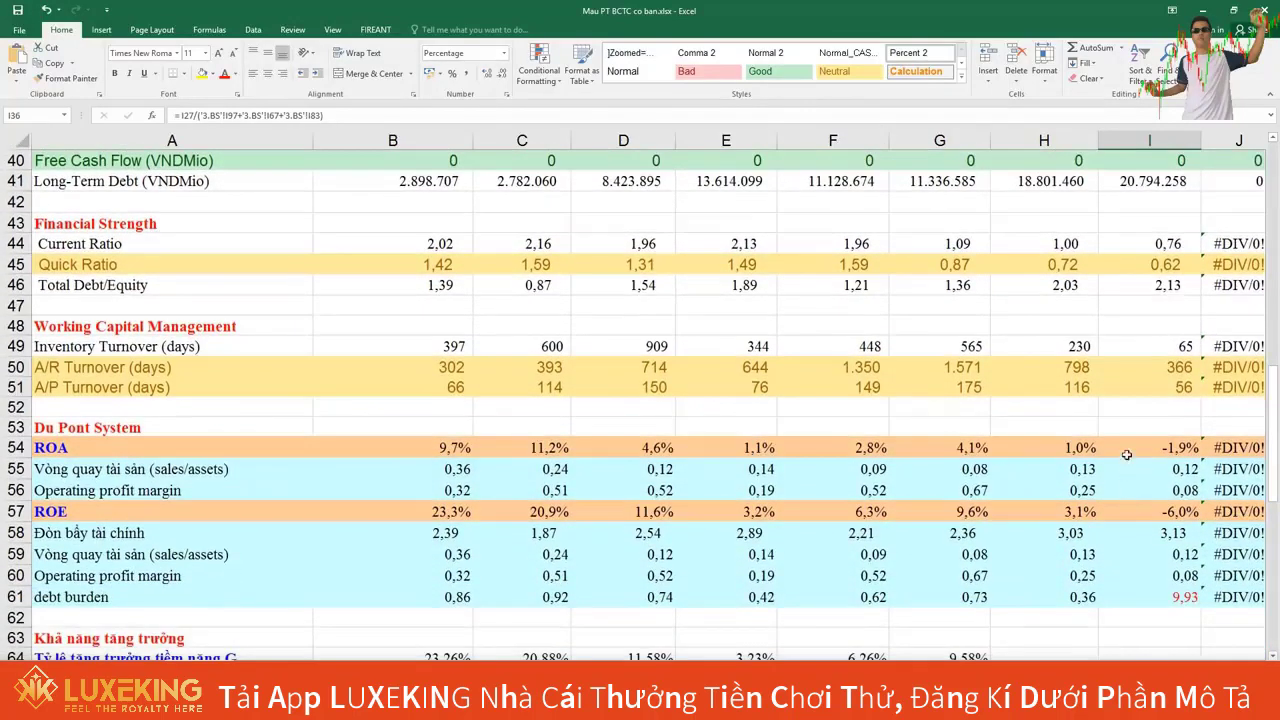
pyautogui.click(1136, 364)
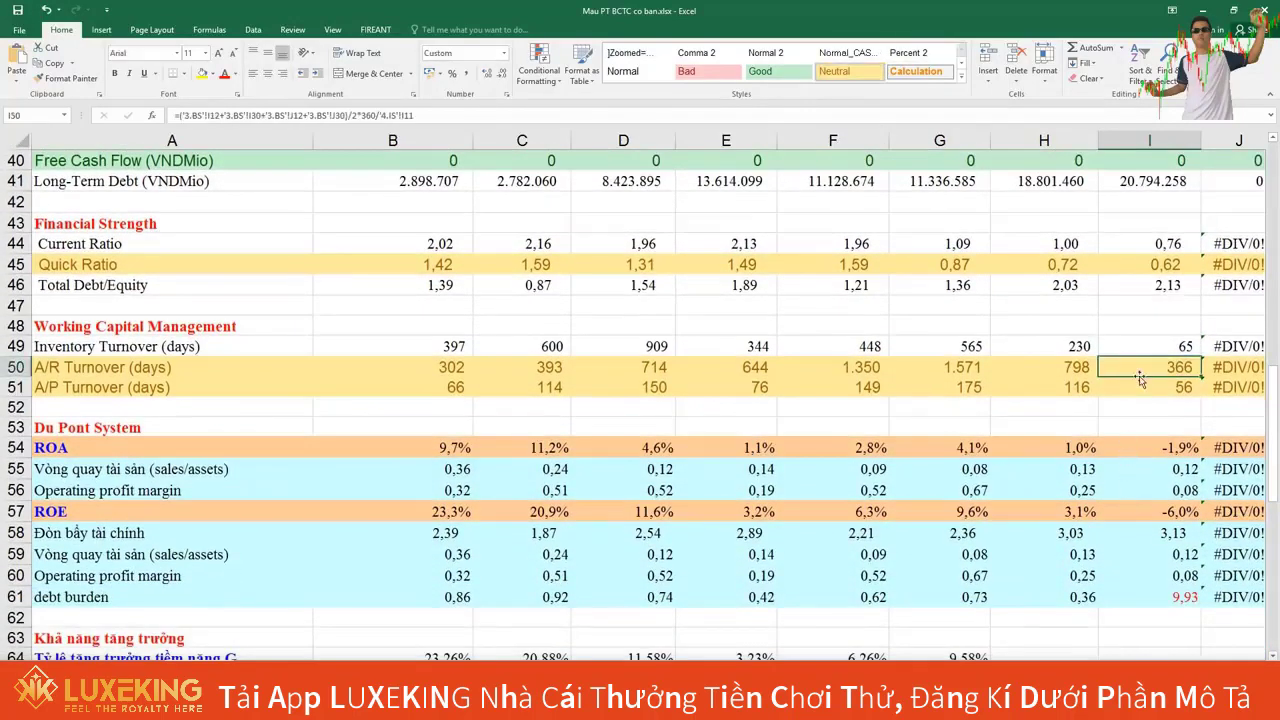
pyautogui.click(1140, 380)
pyautogui.click(1139, 367)
pyautogui.click(1133, 391)
pyautogui.click(1018, 399)
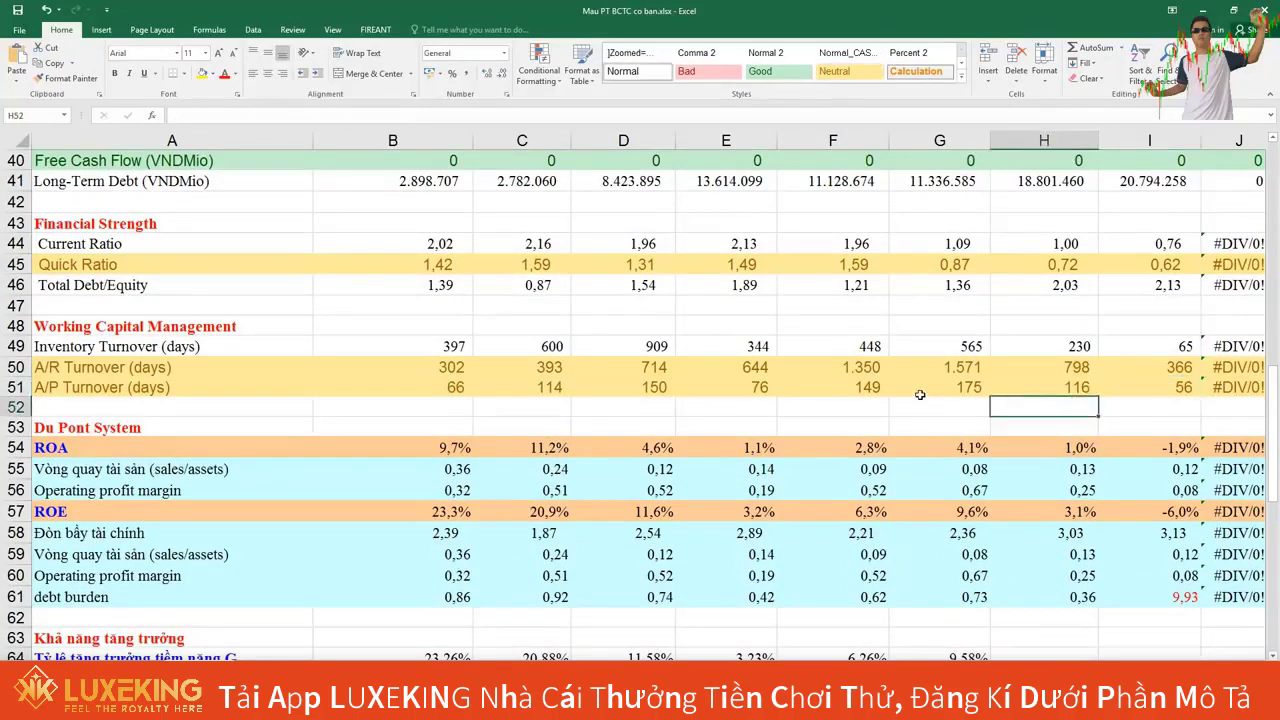
pyautogui.click(1120, 392)
pyautogui.click(1132, 373)
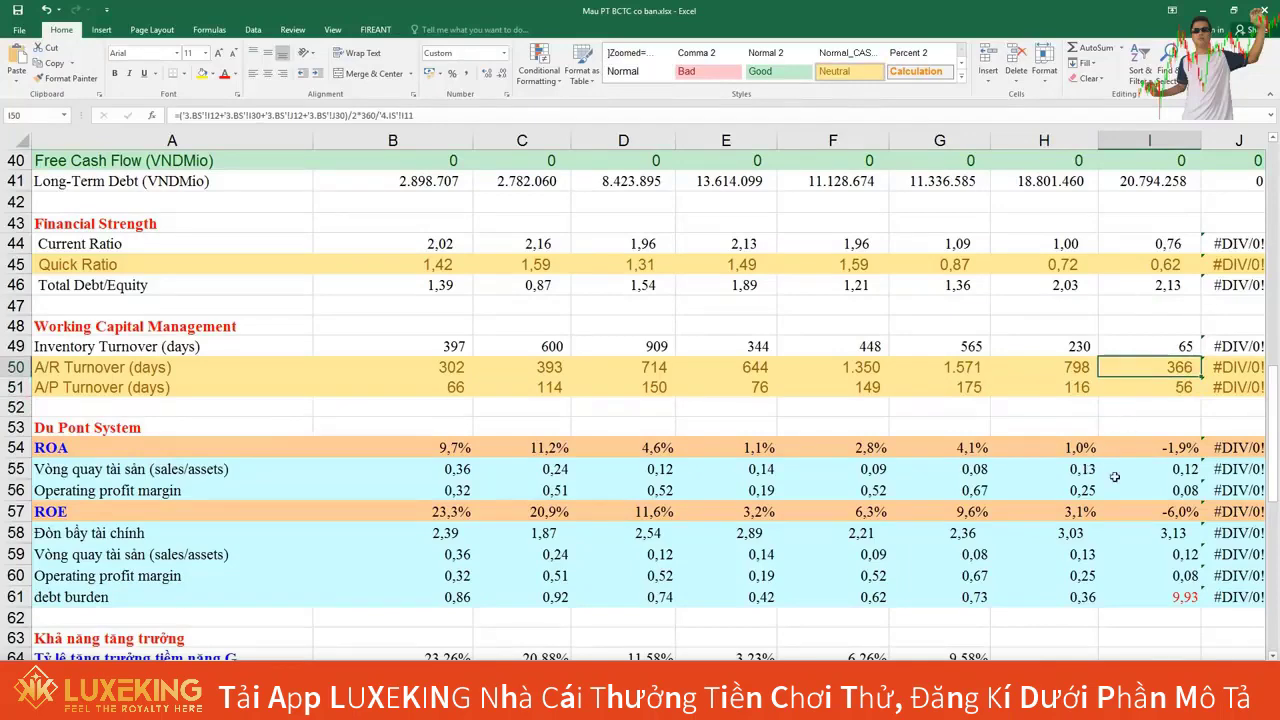
pyautogui.scroll(-5, 1114, 477)
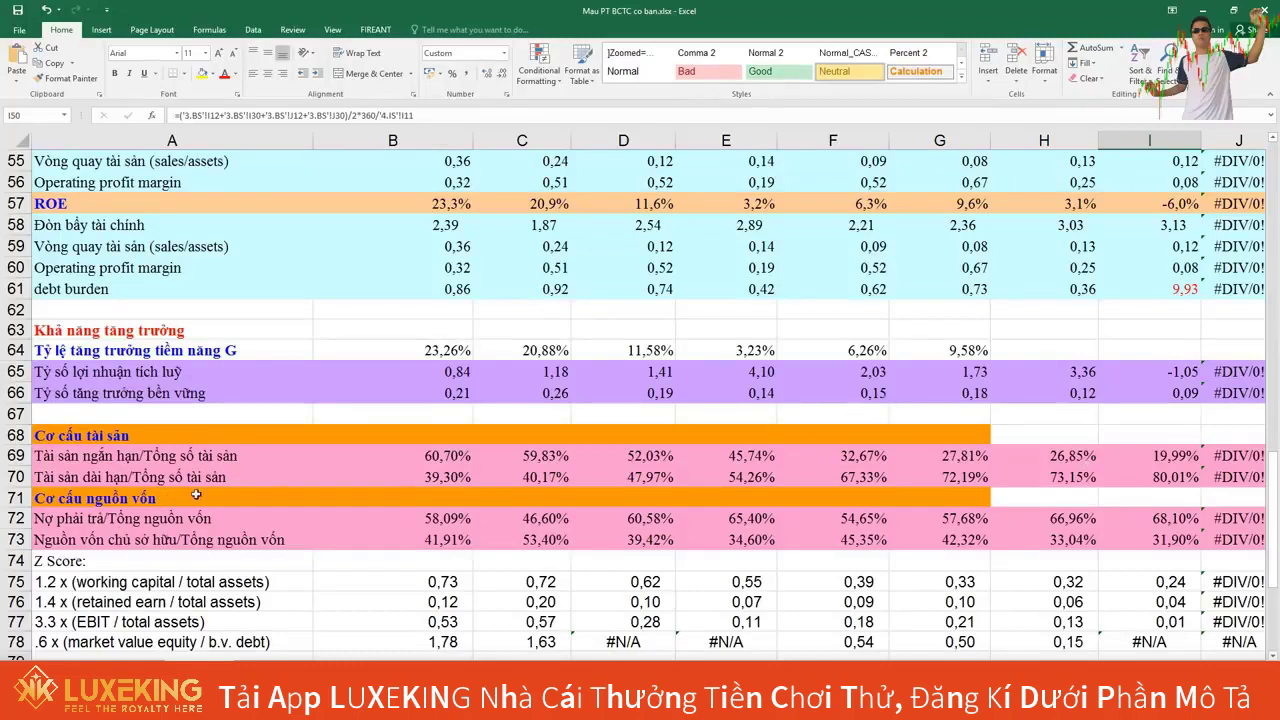
# Examine the 2016 shares of short-term and long-term assets in total assets in the asset structure section.
pyautogui.click(1144, 478)
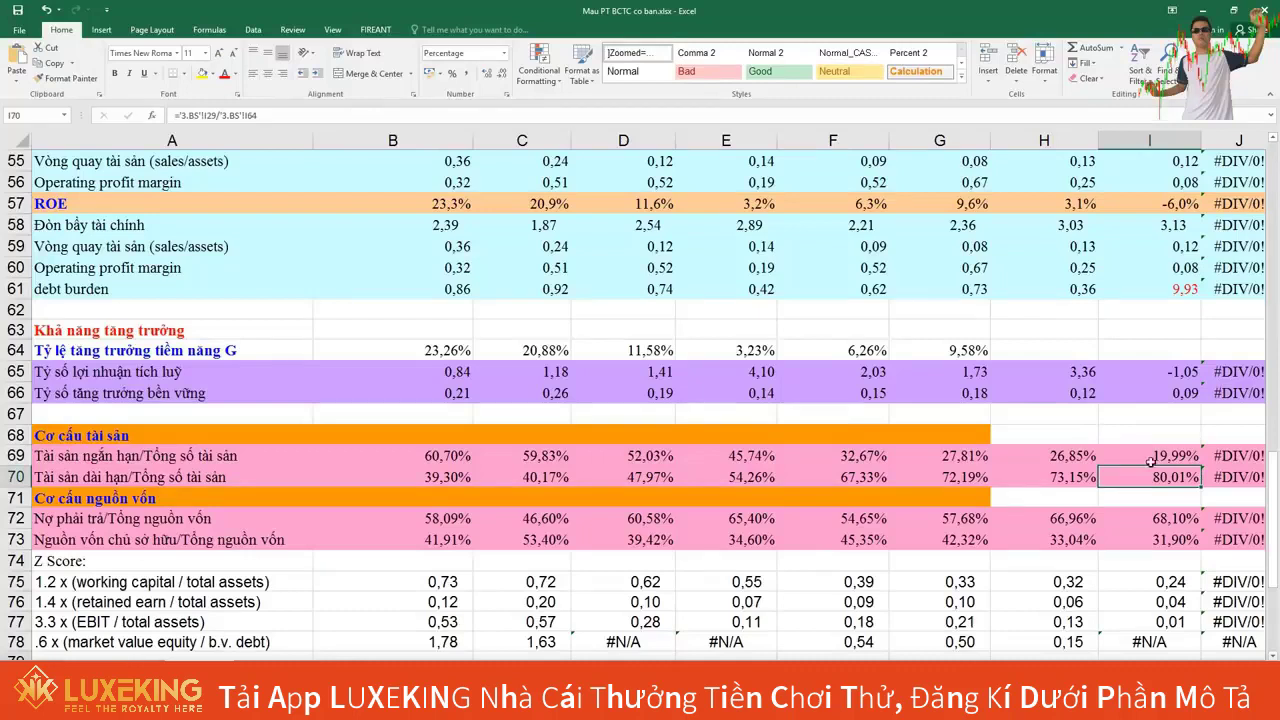
pyautogui.click(1153, 460)
pyautogui.moveTo(1146, 467)
pyautogui.mouseDown()
pyautogui.moveTo(1146, 480)
pyautogui.moveTo(1060, 480)
pyautogui.moveTo(1166, 457)
pyautogui.mouseUp()
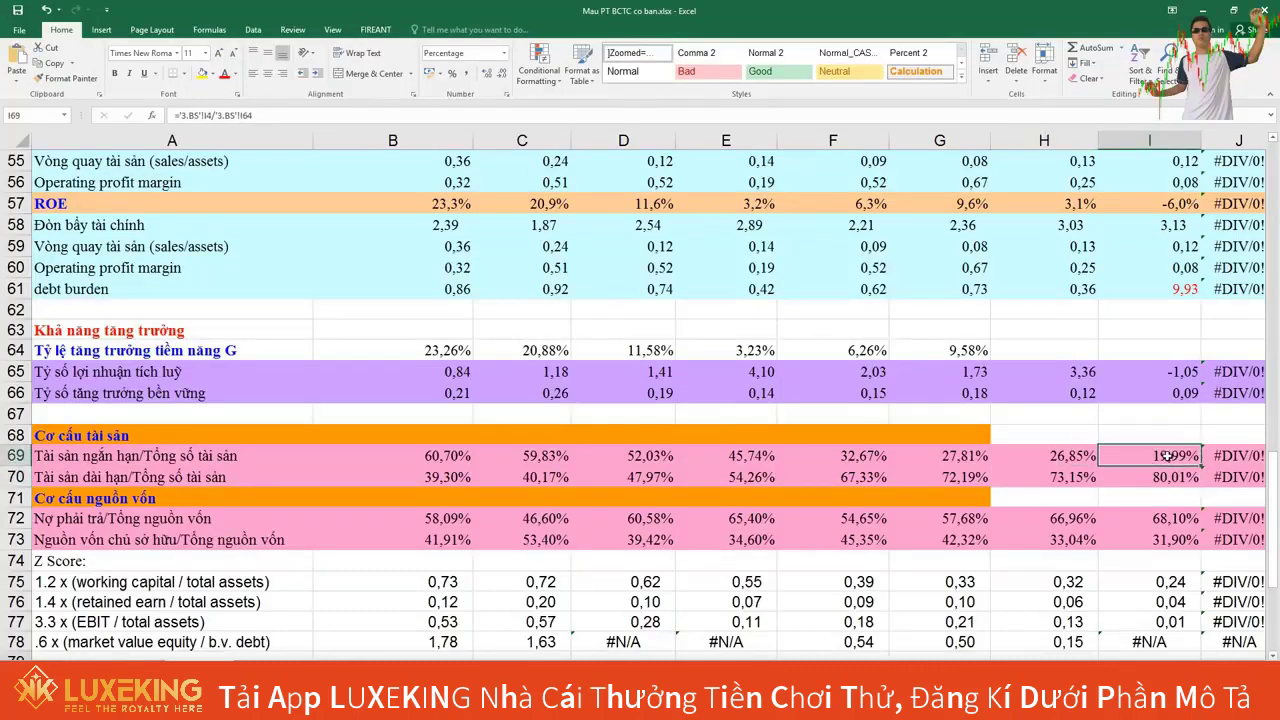
pyautogui.click(1155, 479)
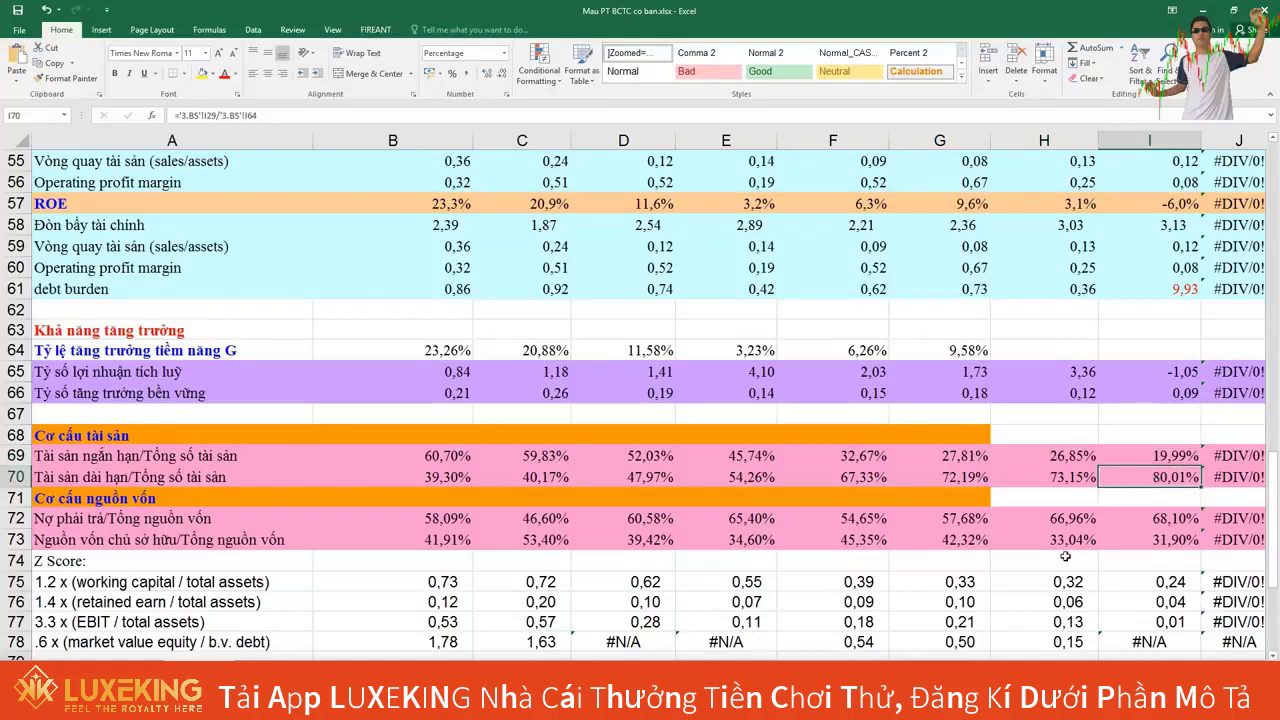
# Compare the liabilities to total capital ratio in row 72 across 2014, 2015 and 2016.
pyautogui.press('Down')
pyautogui.press('Down')
pyautogui.press('Left')
pyautogui.press('Left')
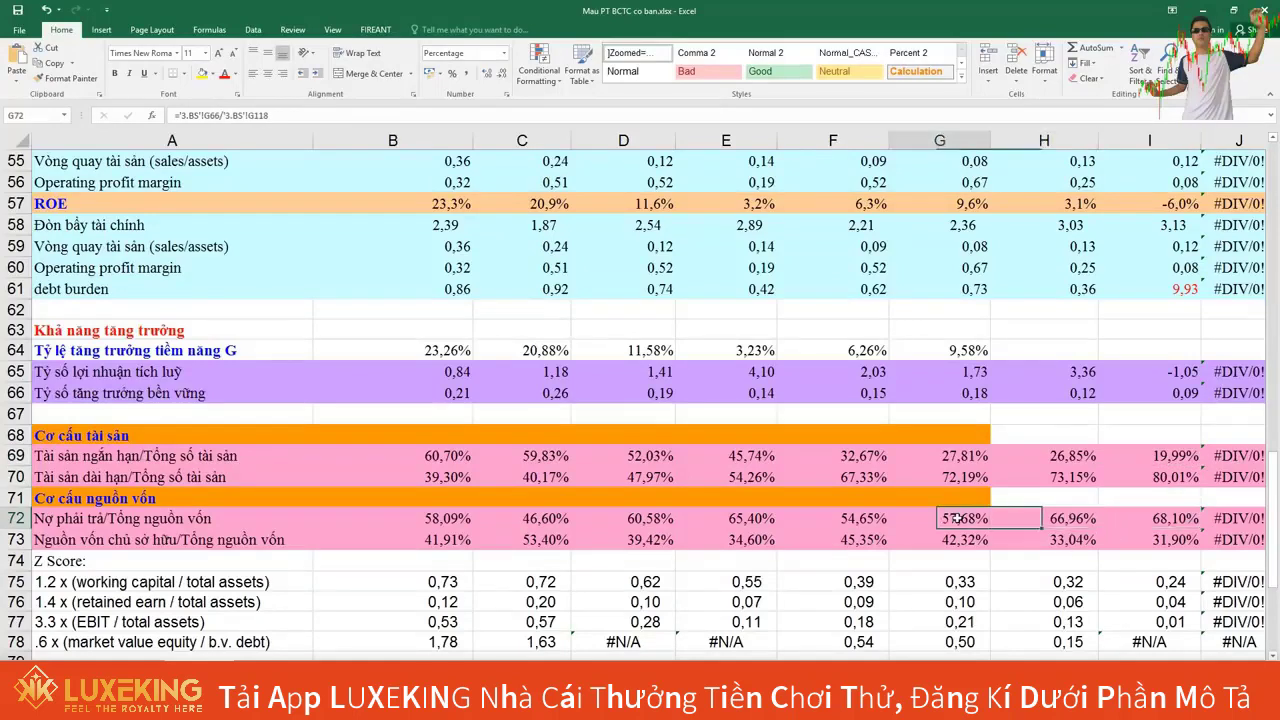
pyautogui.click(1034, 520)
pyautogui.click(1124, 520)
pyautogui.press('Left')
pyautogui.press('Right')
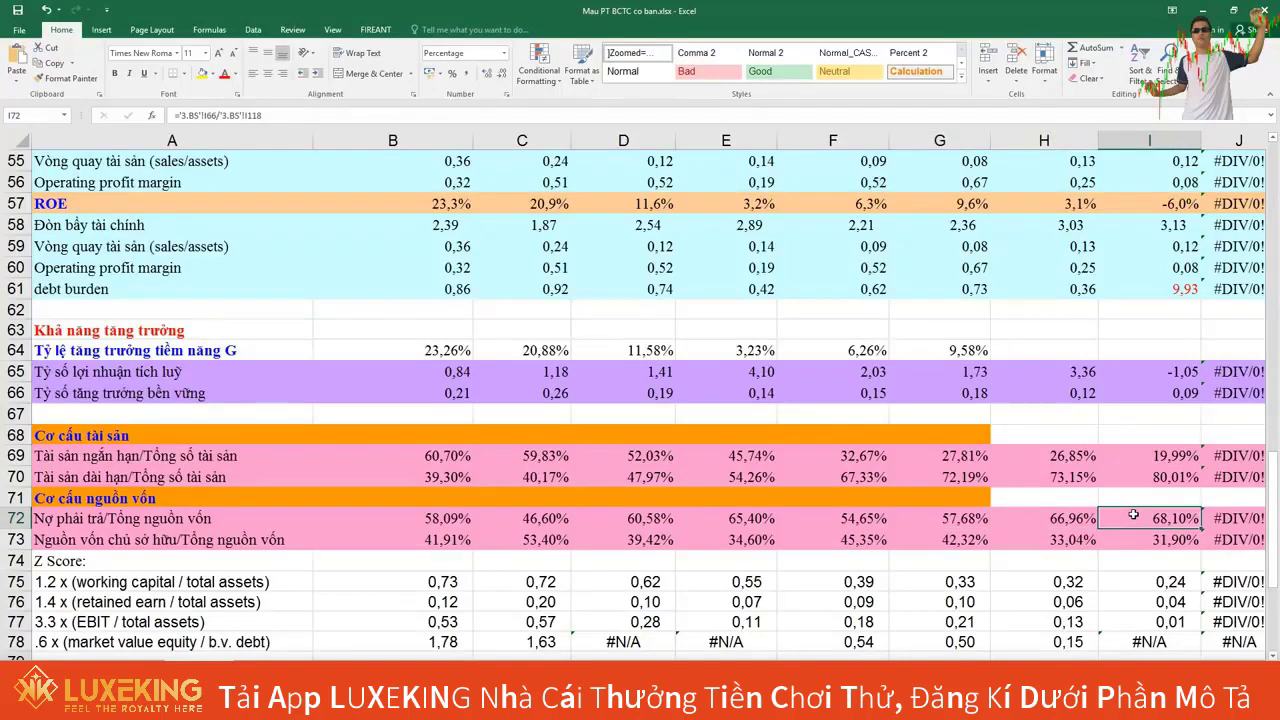
# Compare the 2015 and 2016 equity to total capital ratios in row 73, and check the 2016 liabilities ratio.
pyautogui.scroll(-1, 1133, 515)
pyautogui.click(1080, 476)
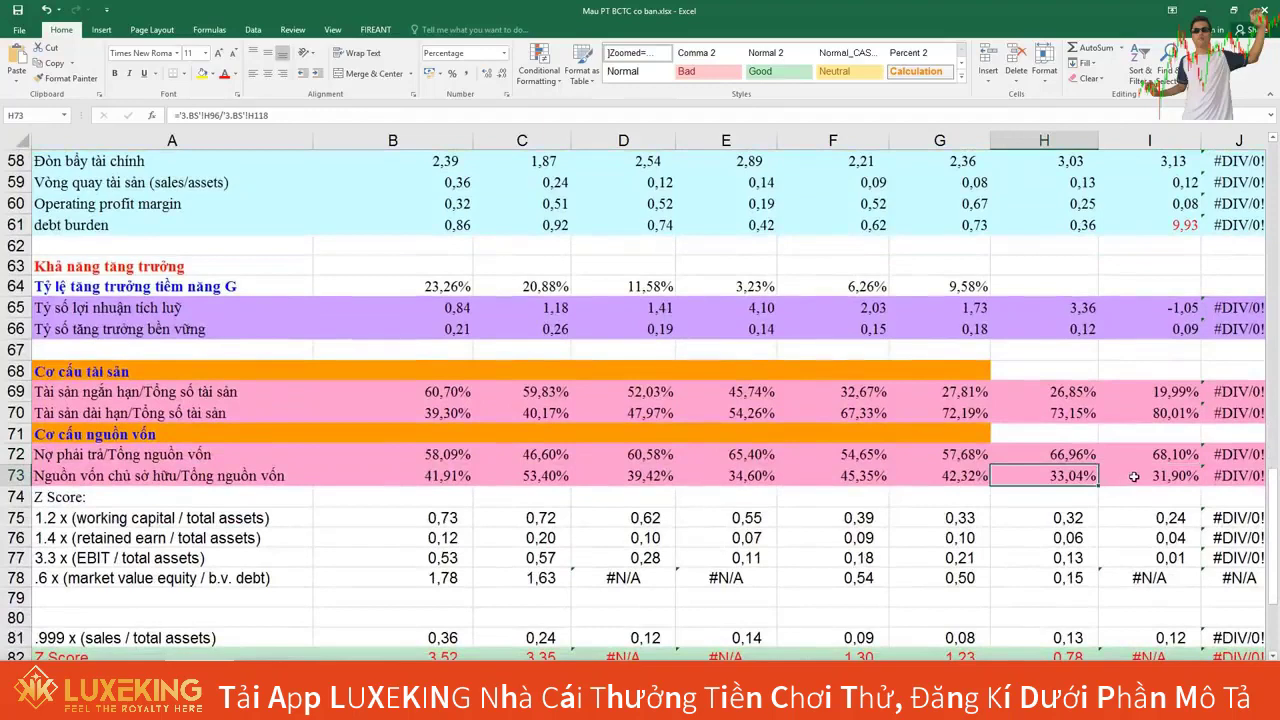
pyautogui.click(1135, 477)
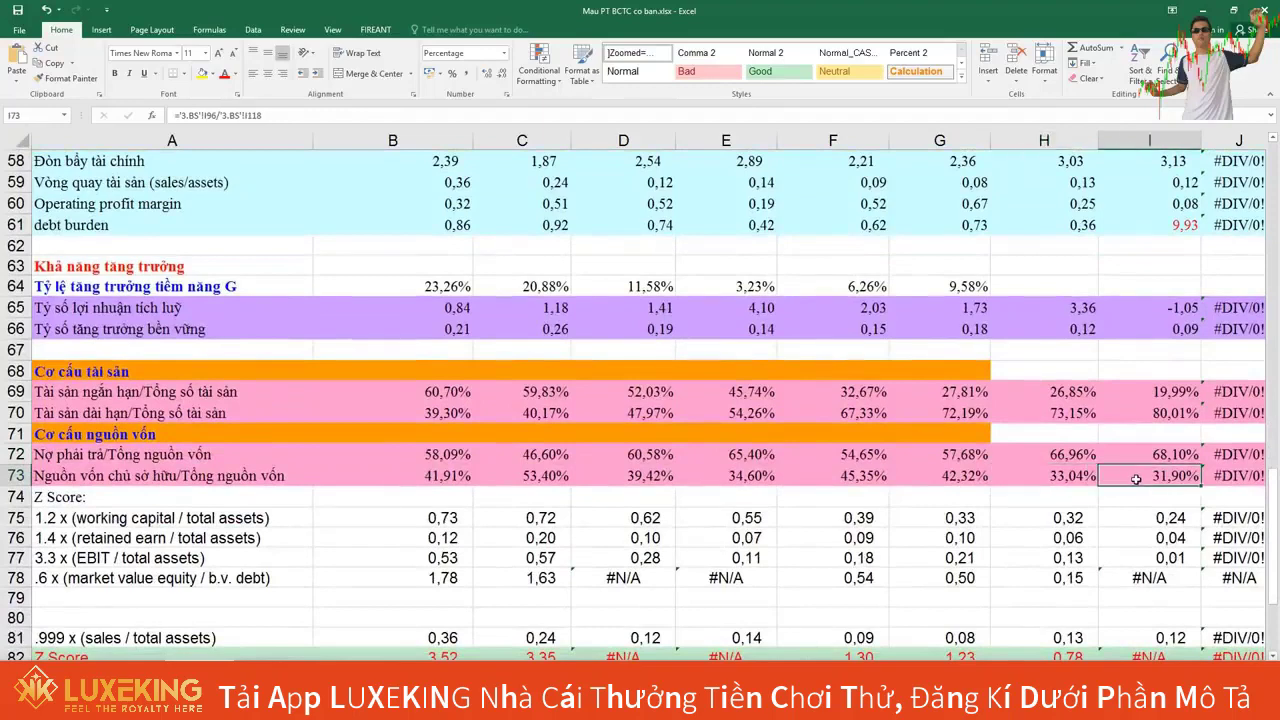
pyautogui.click(1086, 477)
pyautogui.click(1130, 478)
pyautogui.click(1140, 456)
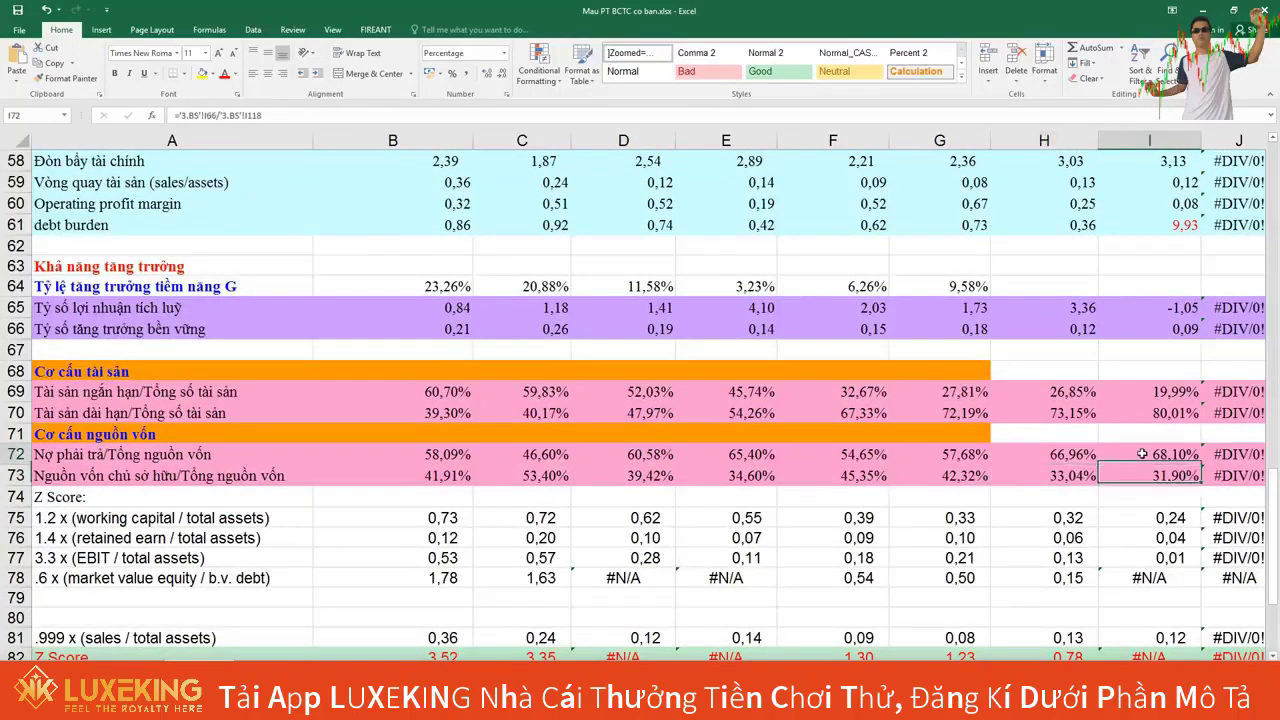
# Switch to the balance sheet and compare total current assets in row 4 between 2015 and 2016.
pyautogui.scroll(-2, 1097, 532)
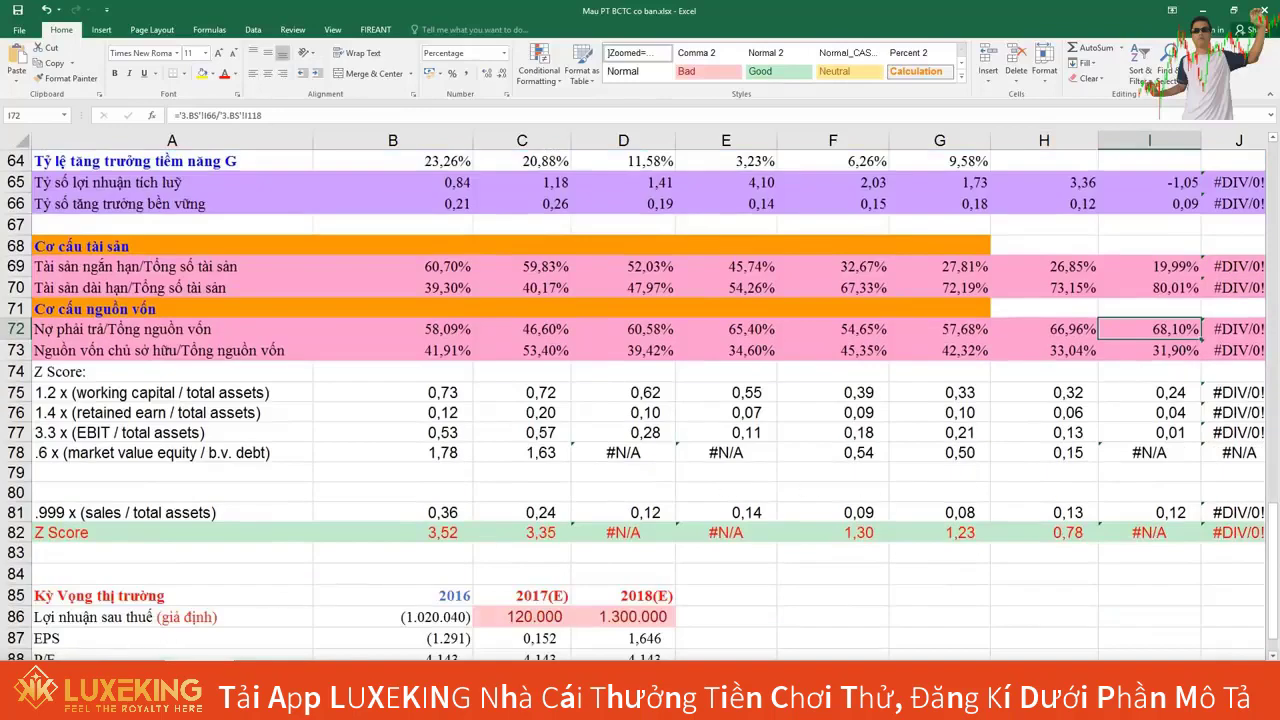
pyautogui.click(113, 656)
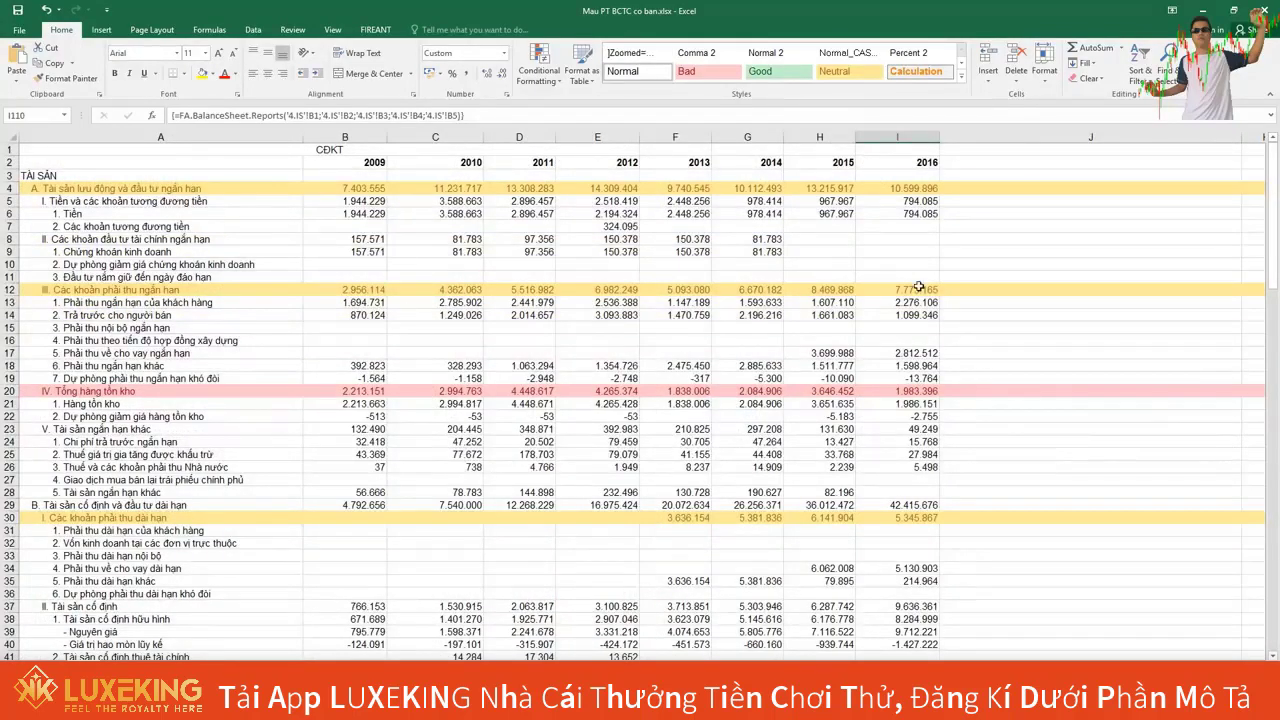
pyautogui.click(833, 190)
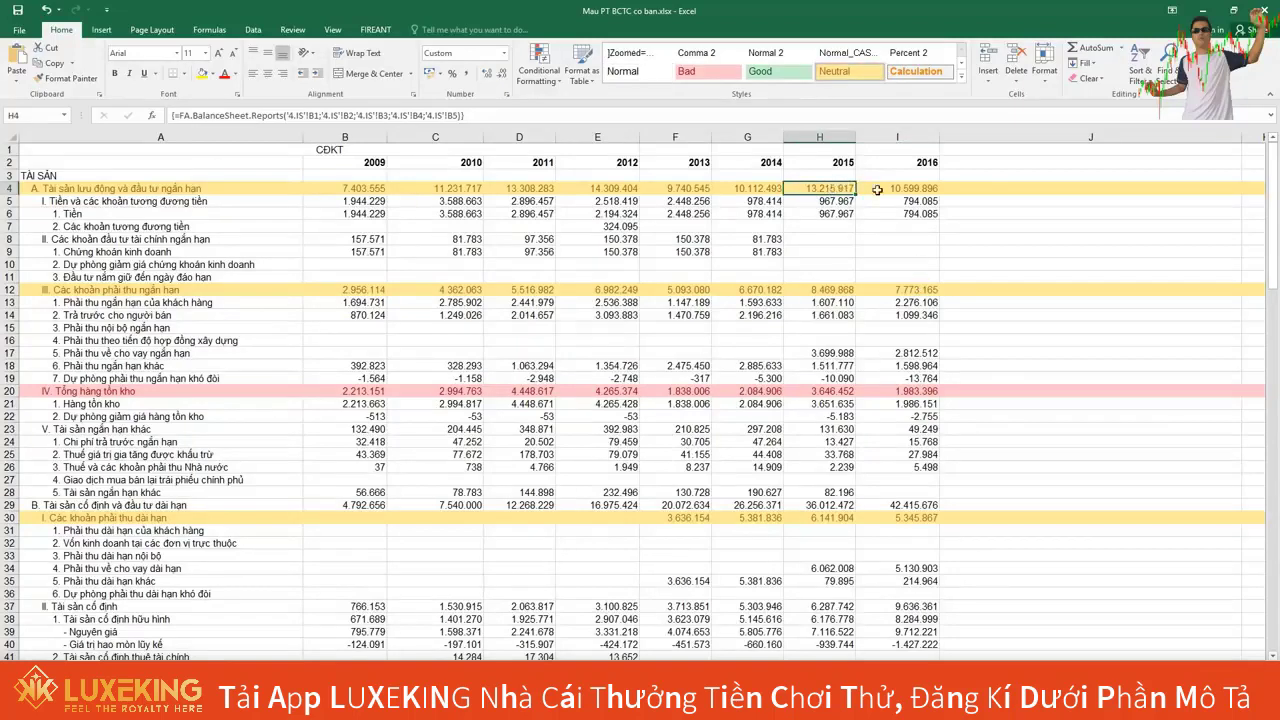
pyautogui.click(893, 190)
pyautogui.click(854, 189)
pyautogui.click(892, 187)
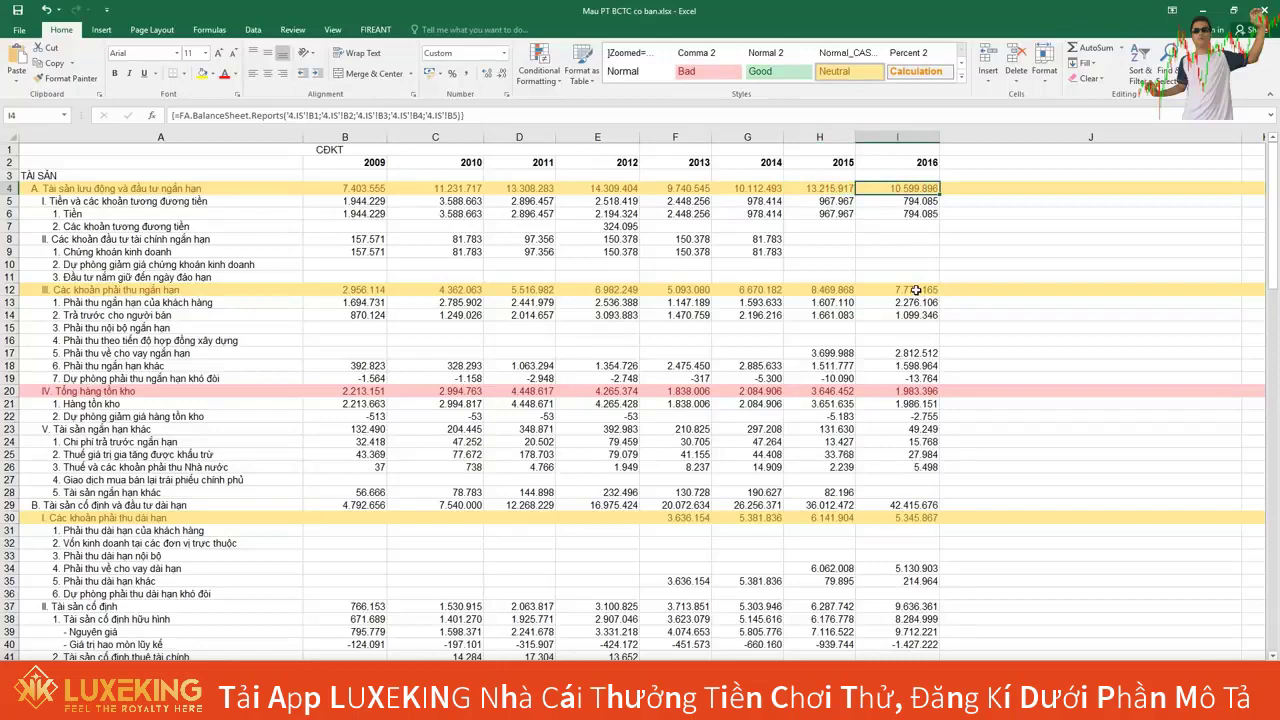
# Compare the 2015 and 2016 short-term receivables in row 12 and total inventories in row 20.
pyautogui.click(826, 292)
pyautogui.click(885, 289)
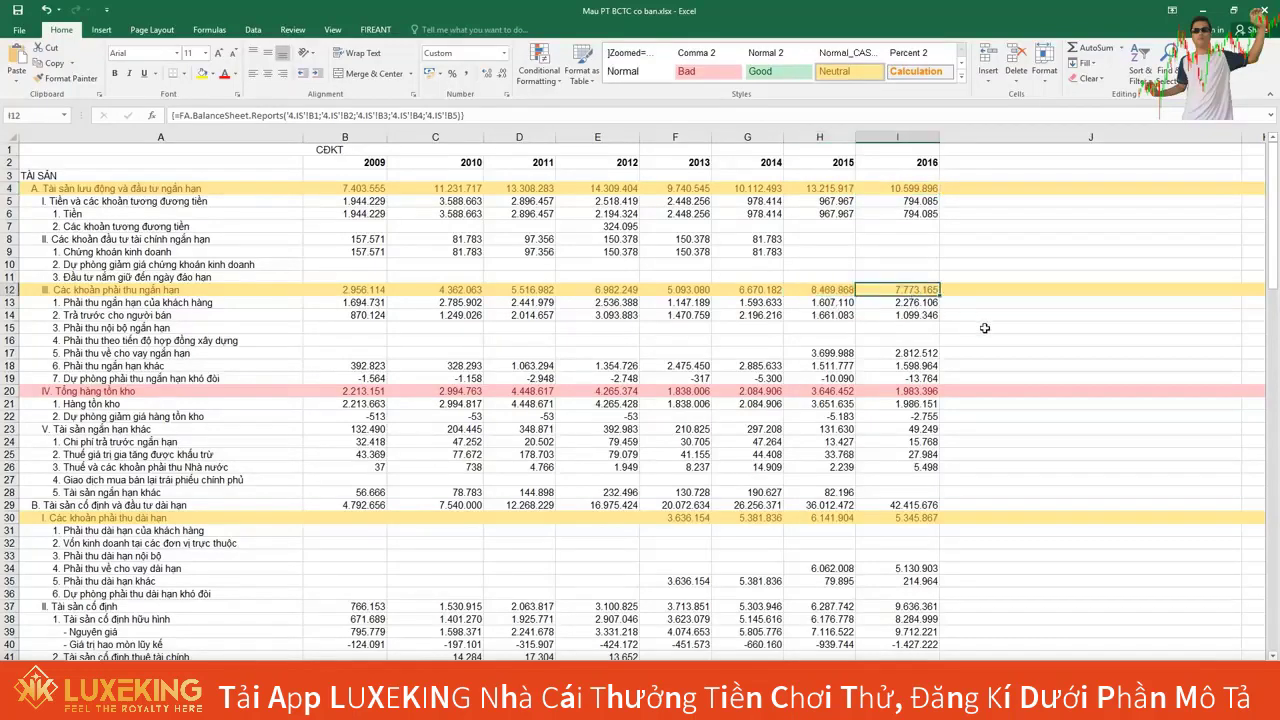
pyautogui.scroll(-2, 984, 328)
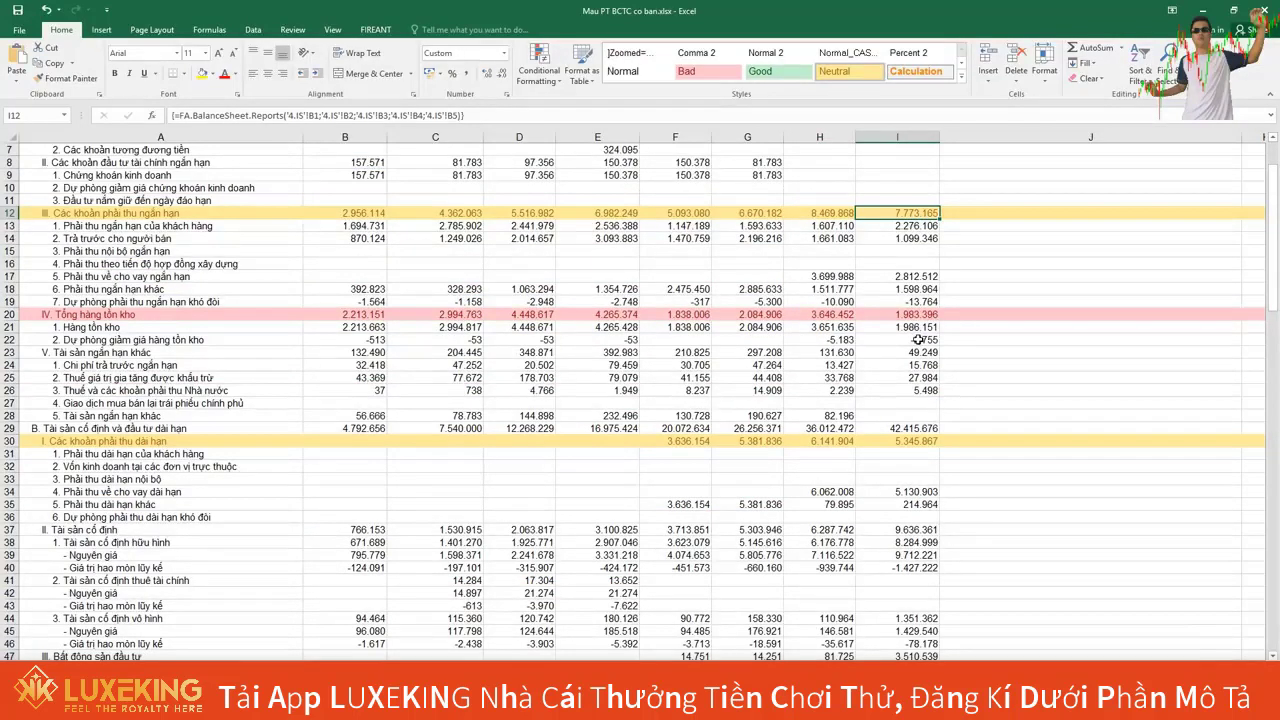
pyautogui.click(807, 316)
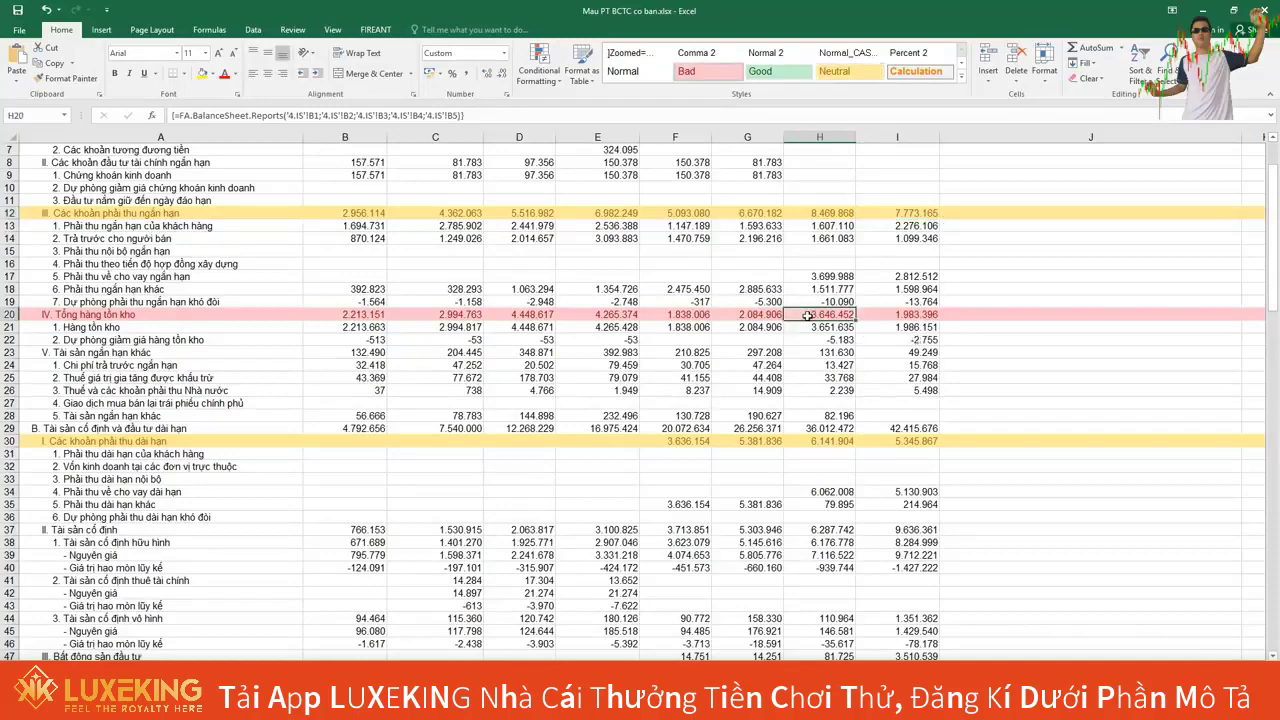
pyautogui.click(890, 314)
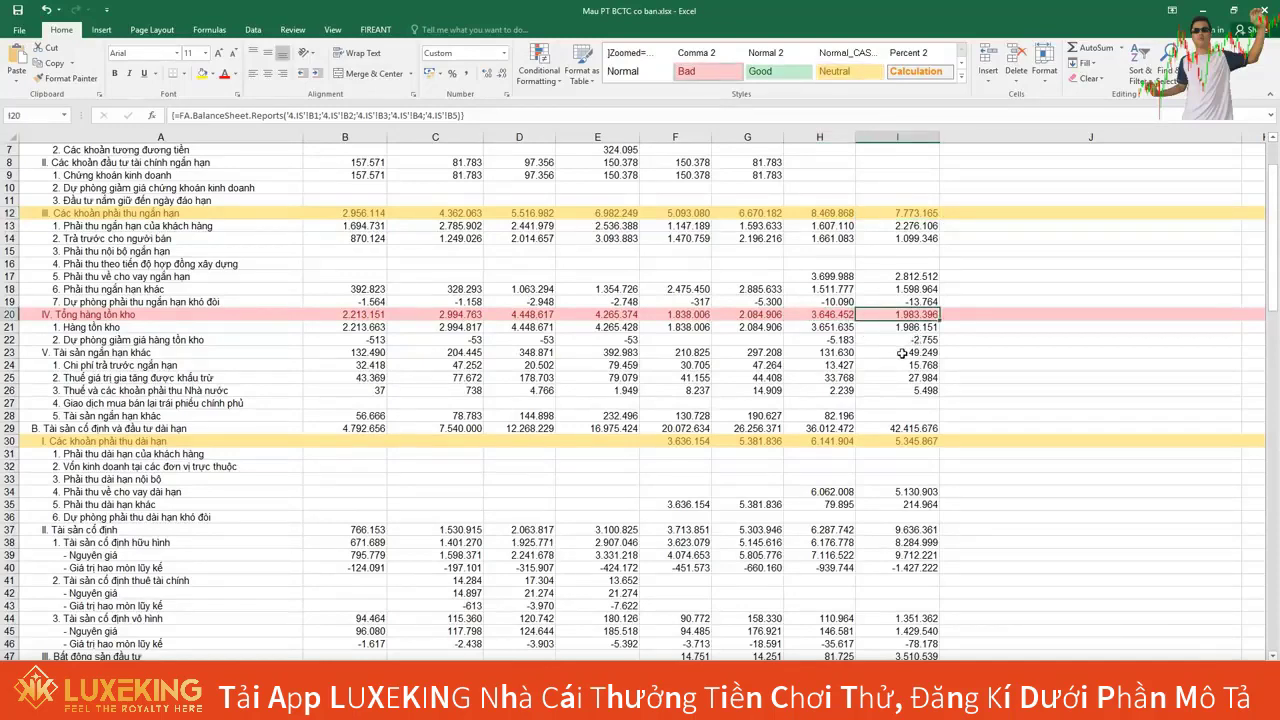
# Compare long-term receivables in row 30 and total fixed assets and long-term investments in row 29 for 2015 and 2016.
pyautogui.scroll(-2, 902, 353)
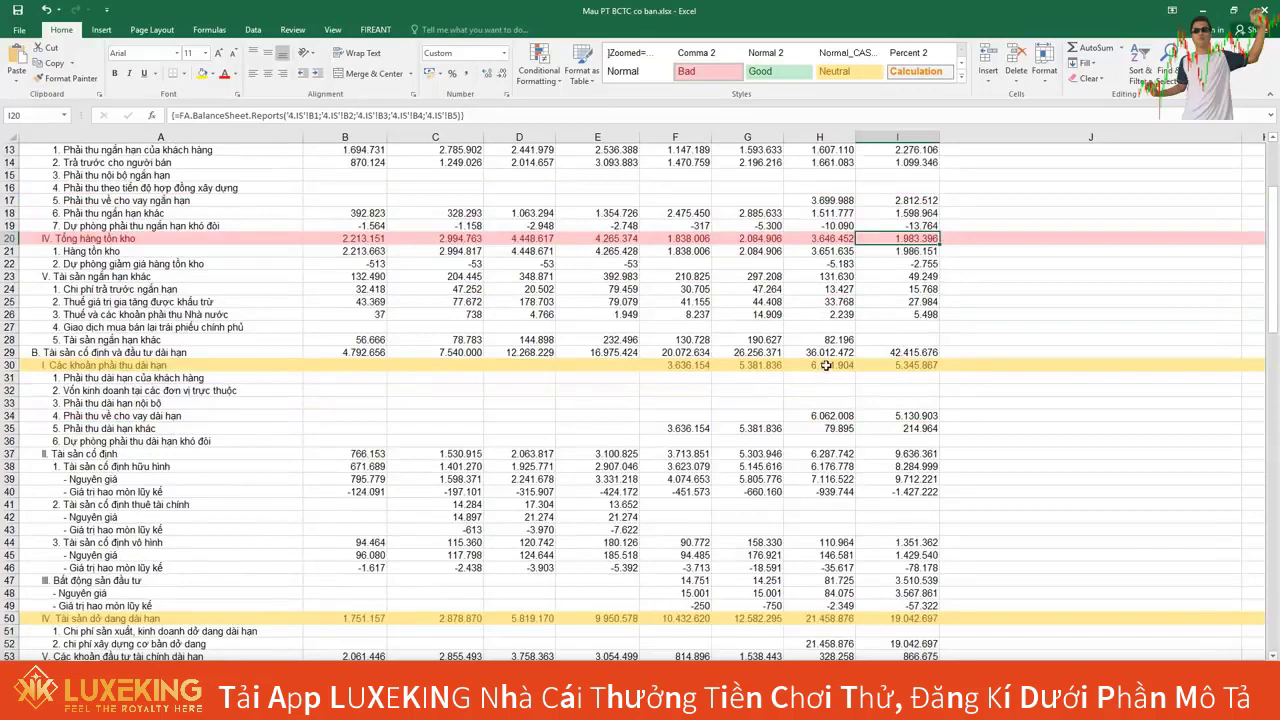
pyautogui.click(907, 365)
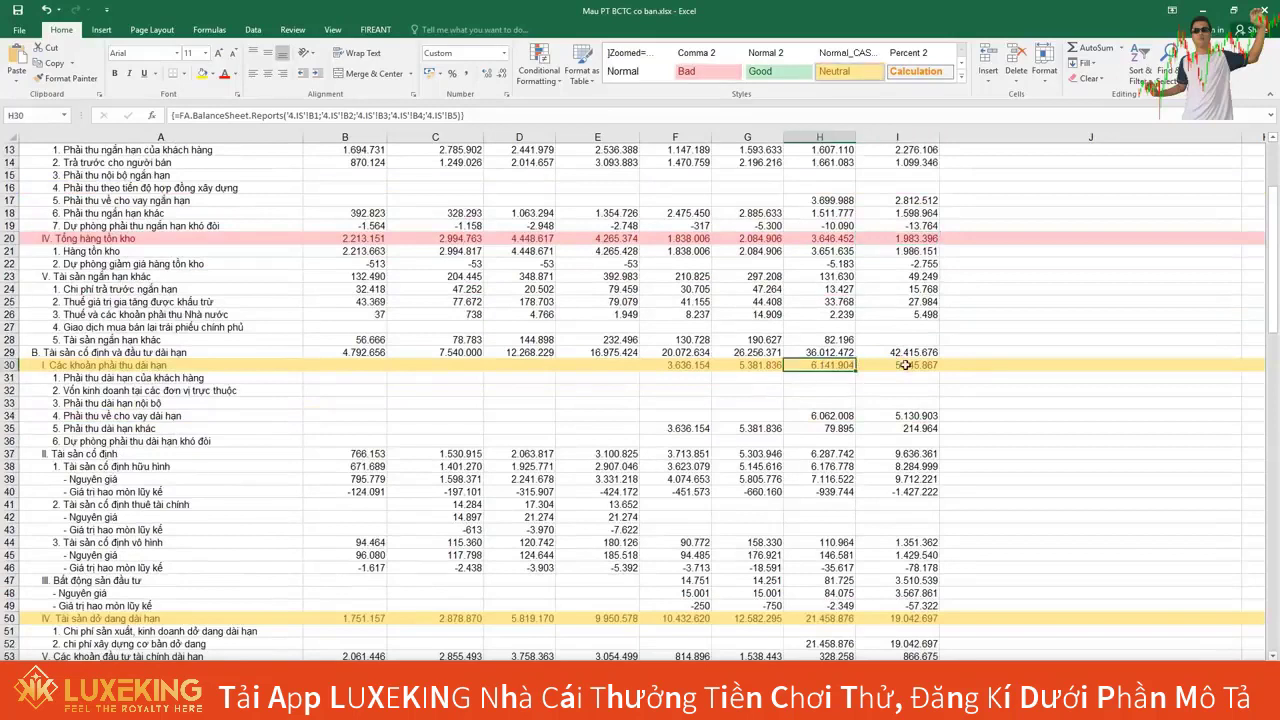
pyautogui.click(830, 353)
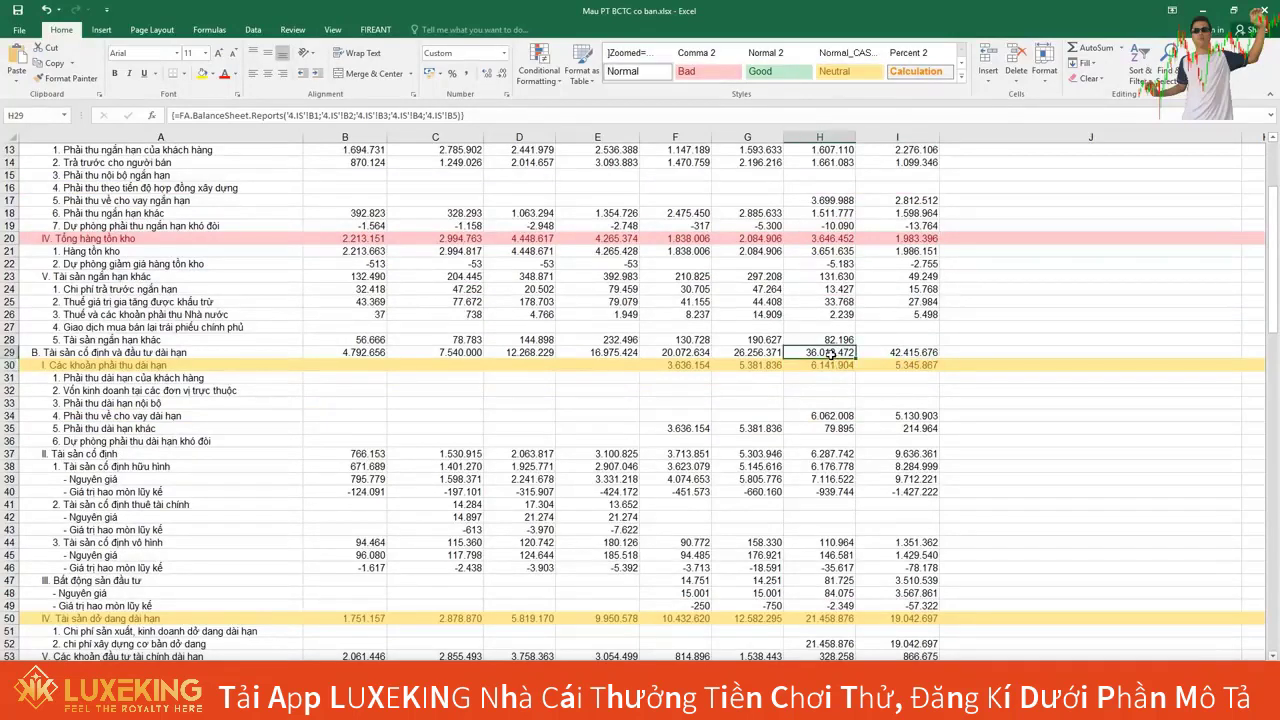
pyautogui.click(905, 353)
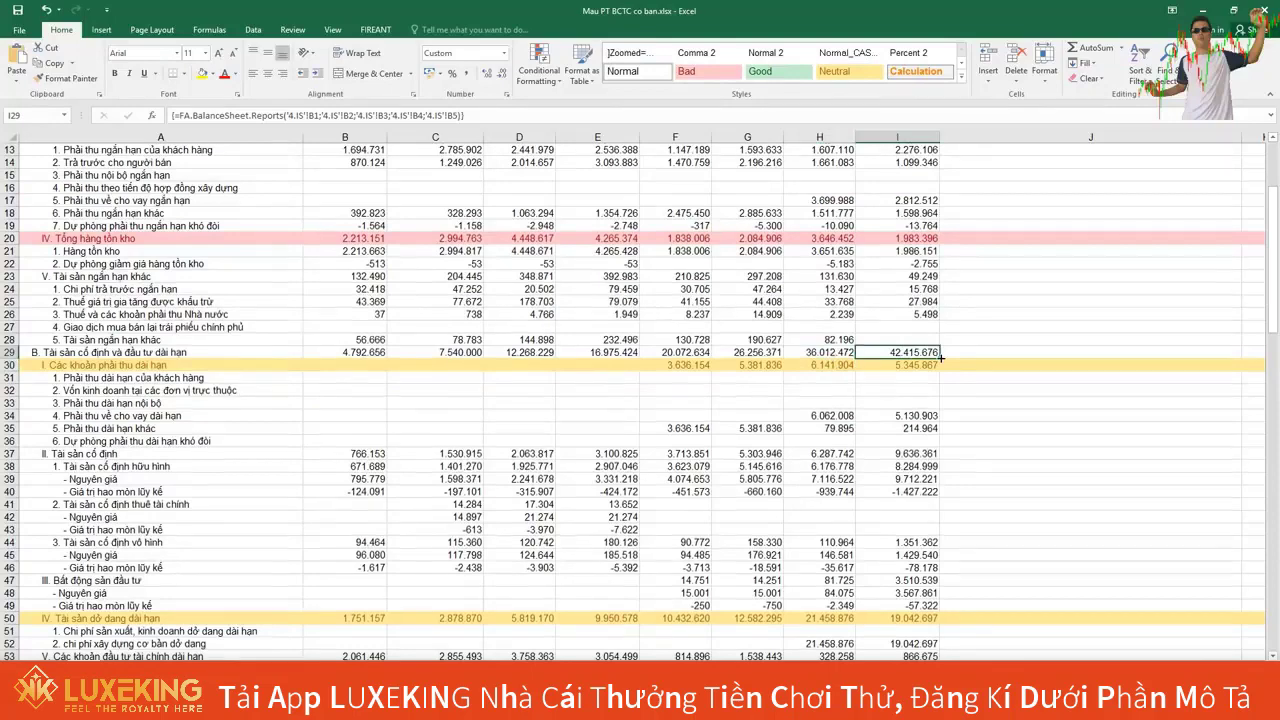
# Inspect the 2016 long-term assets in progress in row 50, and compare other long-term assets in row 59 for 2015 and 2016.
pyautogui.scroll(-4, 940, 357)
pyautogui.scroll(-1, 940, 357)
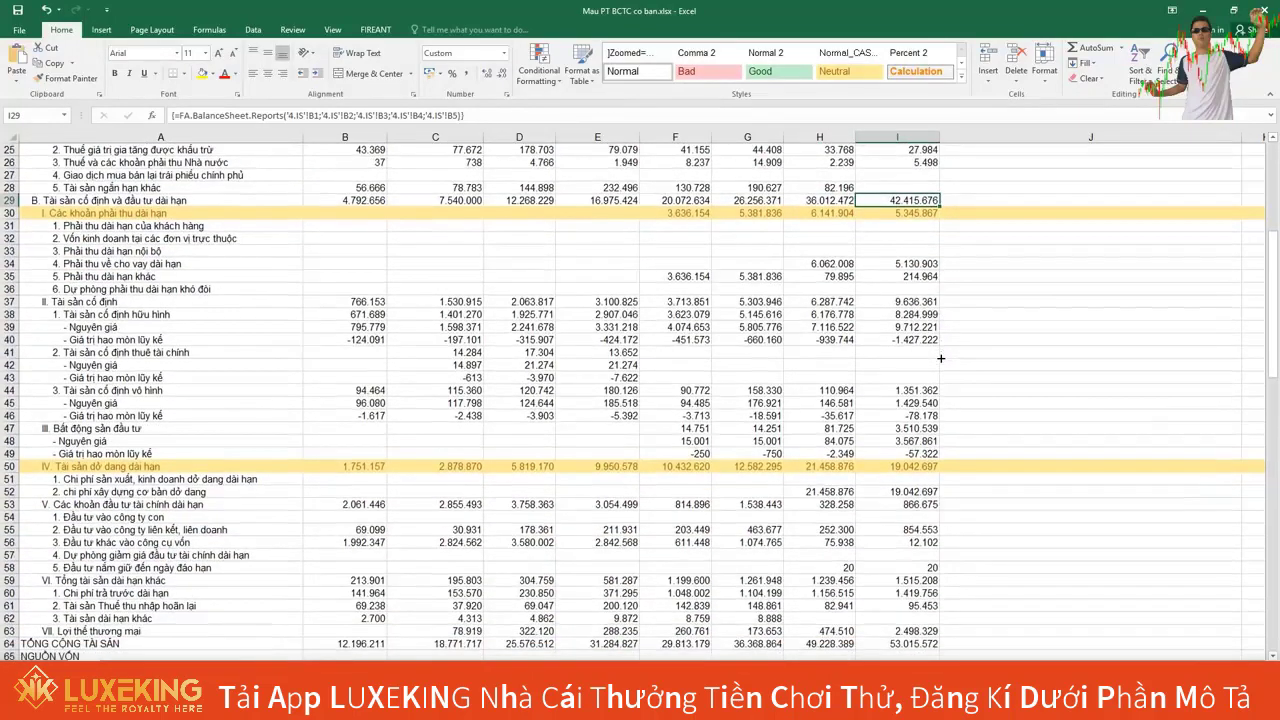
pyautogui.click(890, 470)
pyautogui.scroll(-2, 885, 468)
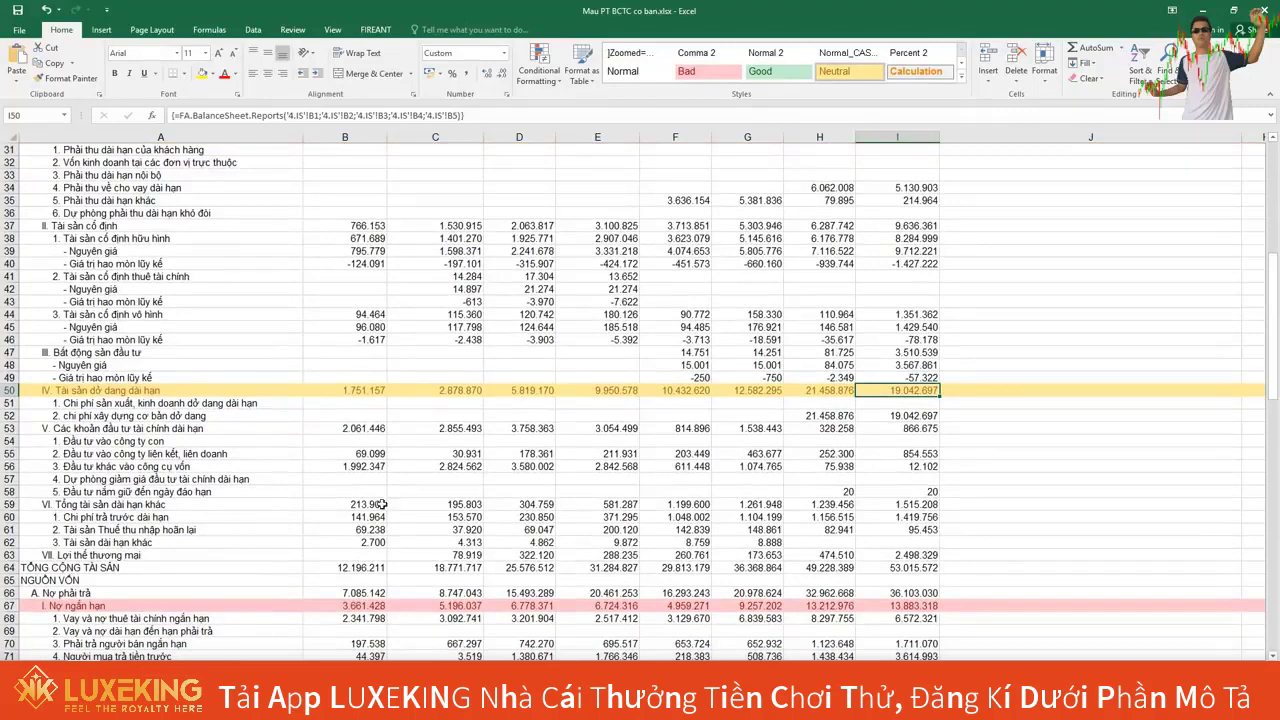
pyautogui.click(817, 504)
pyautogui.click(884, 503)
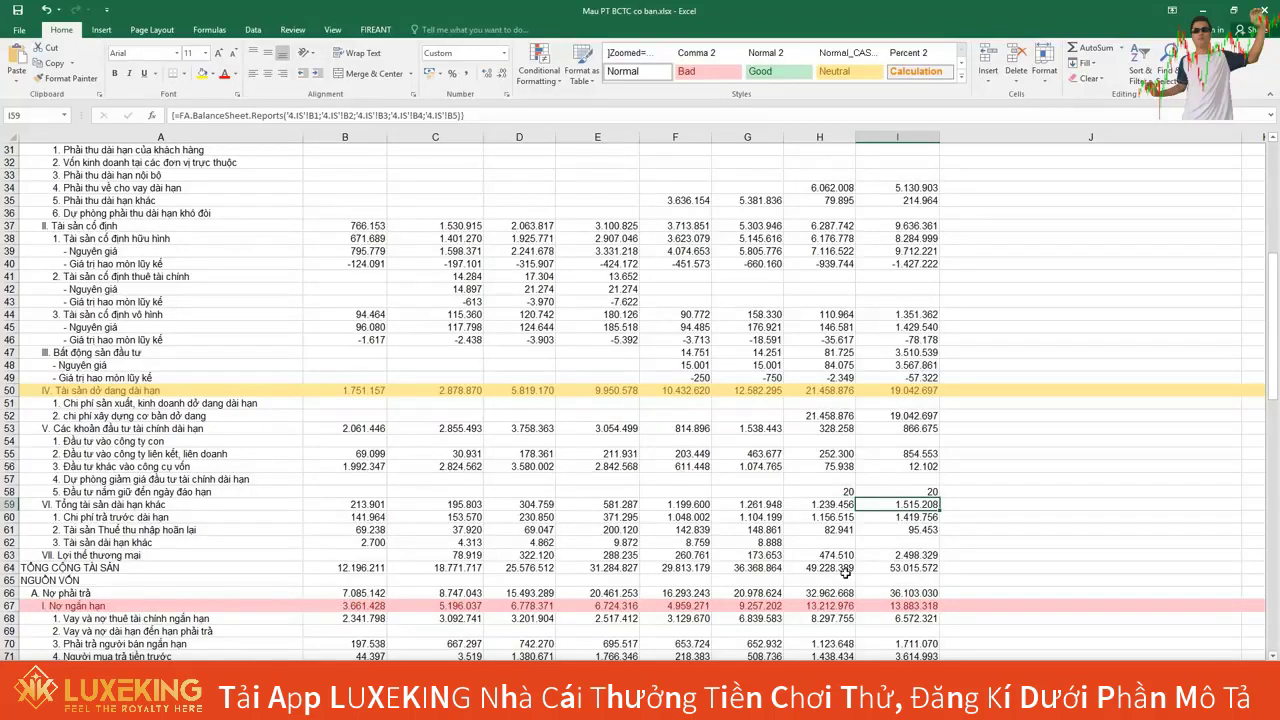
# Compare fixed assets in row 37 and tangible assets' accumulated depreciation in row 40 between 2015 and 2016.
pyautogui.click(813, 226)
pyautogui.moveTo(851, 226); pyautogui.dragTo(905, 227)
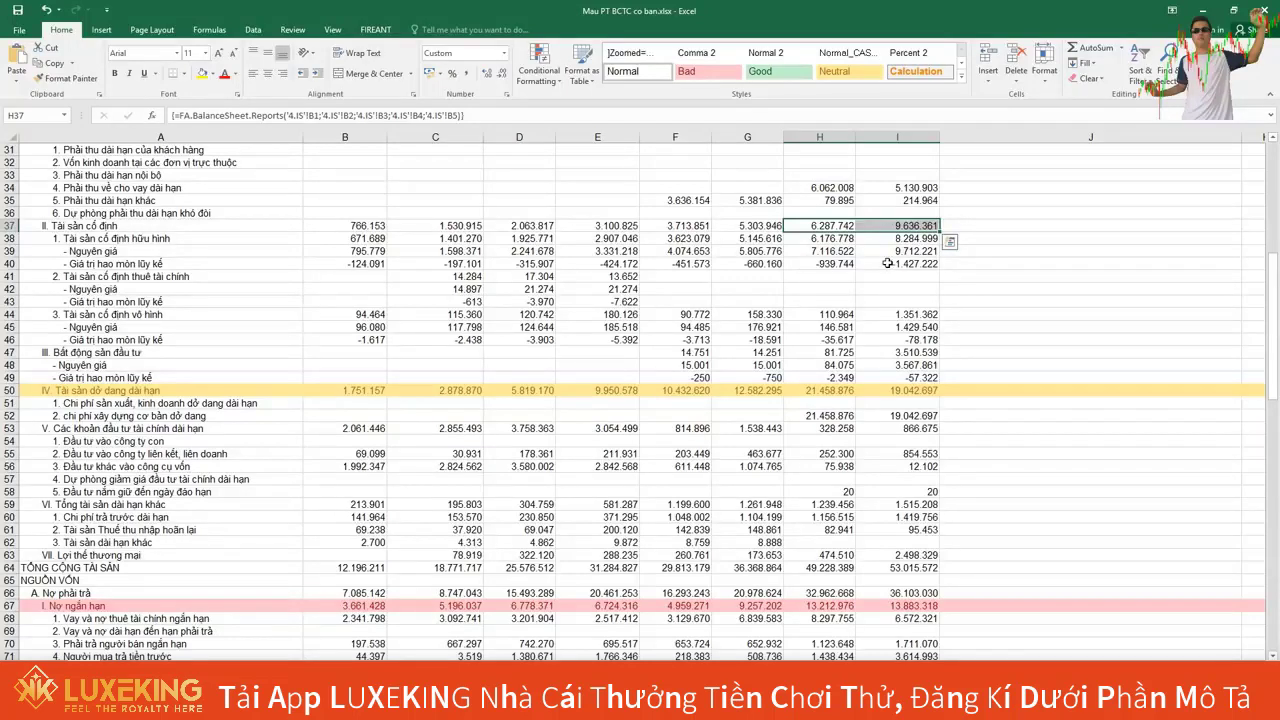
pyautogui.click(888, 263)
pyautogui.click(822, 264)
pyautogui.click(882, 264)
pyautogui.click(838, 264)
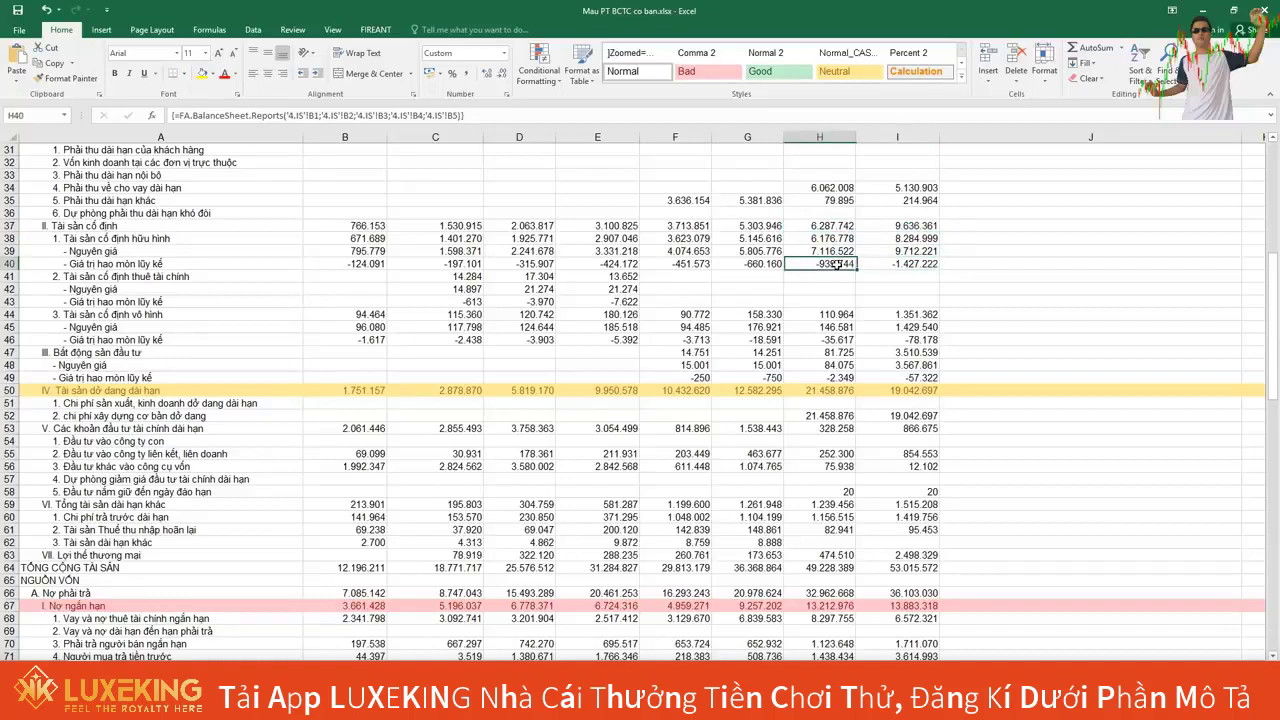
pyautogui.click(894, 264)
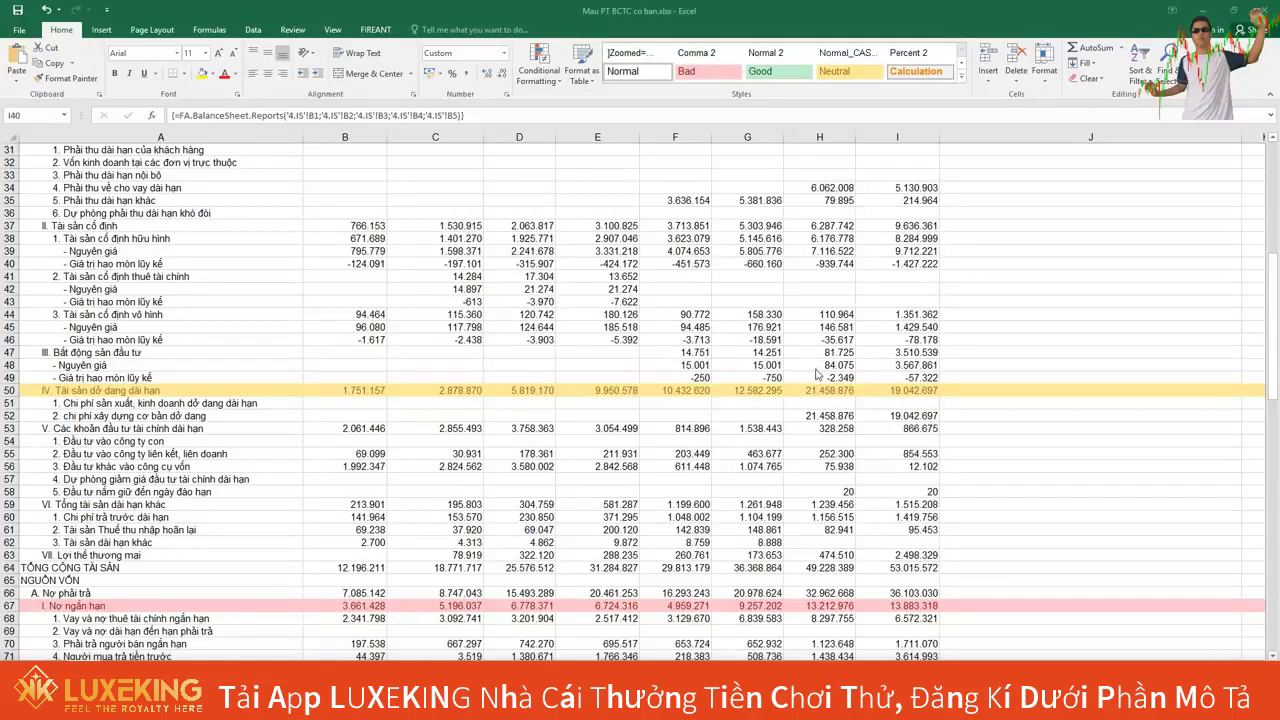
# Compare the investment property values in row 47 between 2015 and 2016.
pyautogui.click(900, 354)
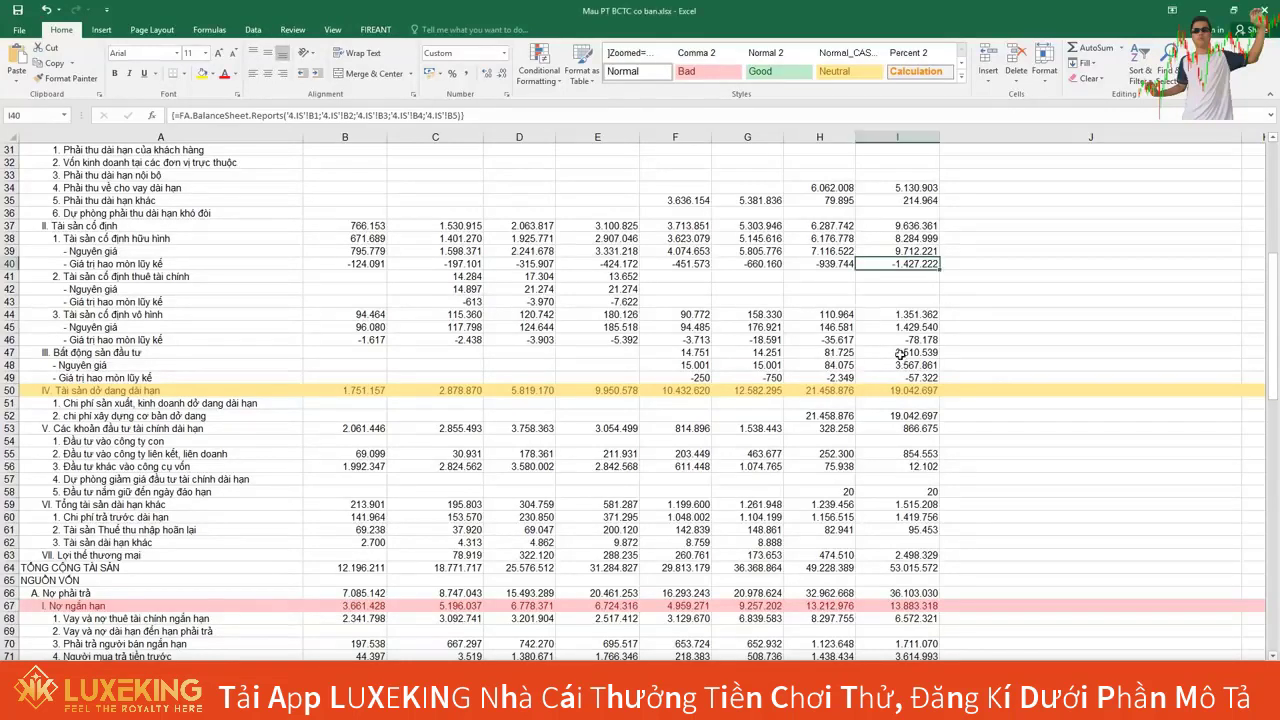
pyautogui.click(842, 355)
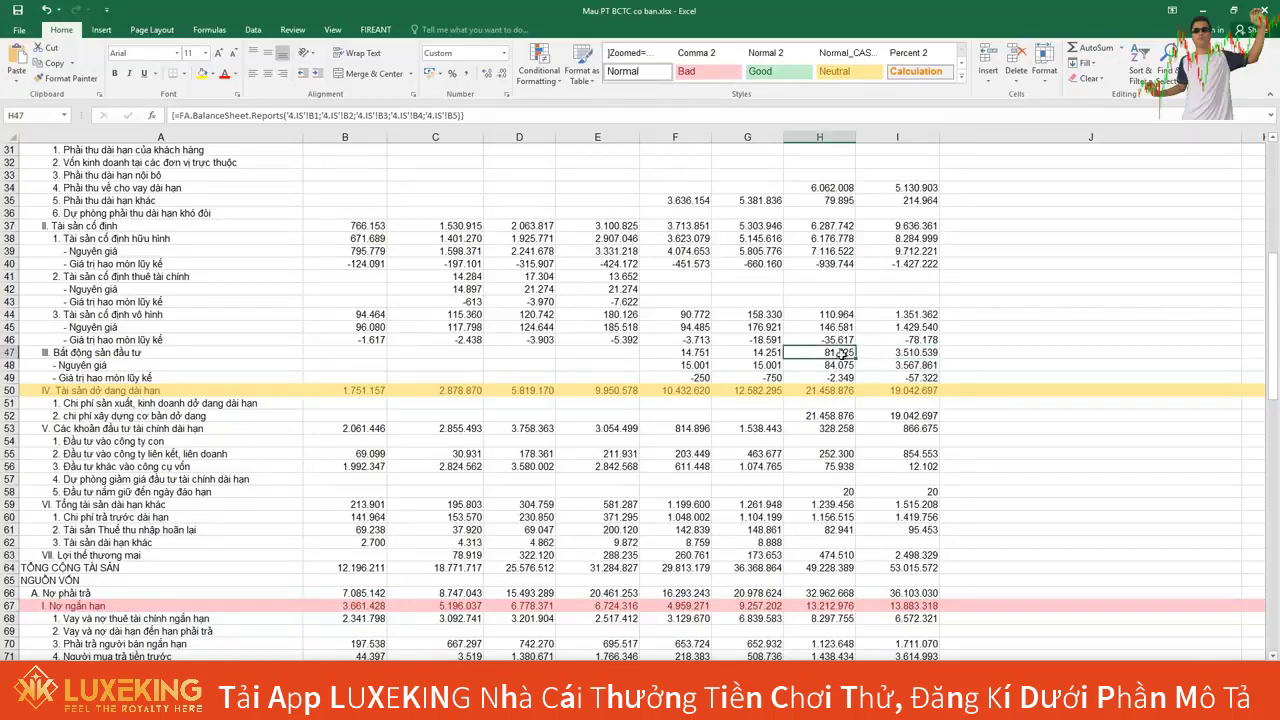
pyautogui.click(886, 358)
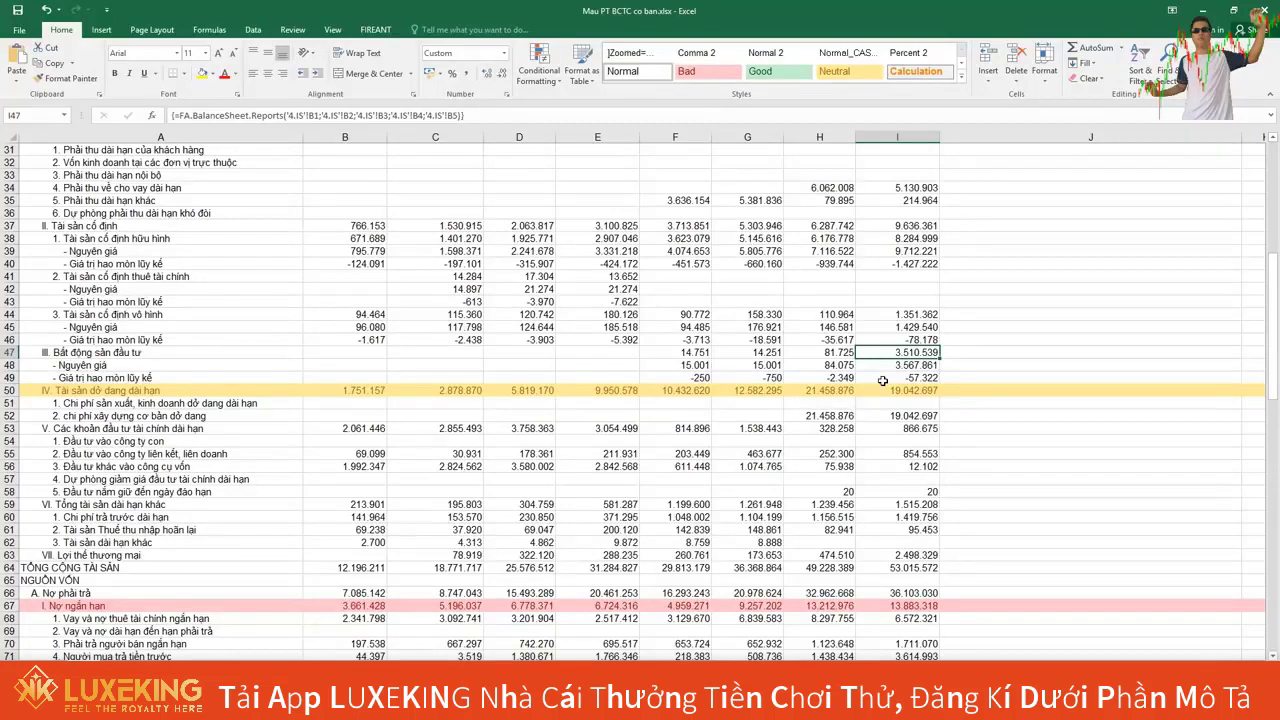
pyautogui.moveTo(893, 358); pyautogui.dragTo(836, 354)
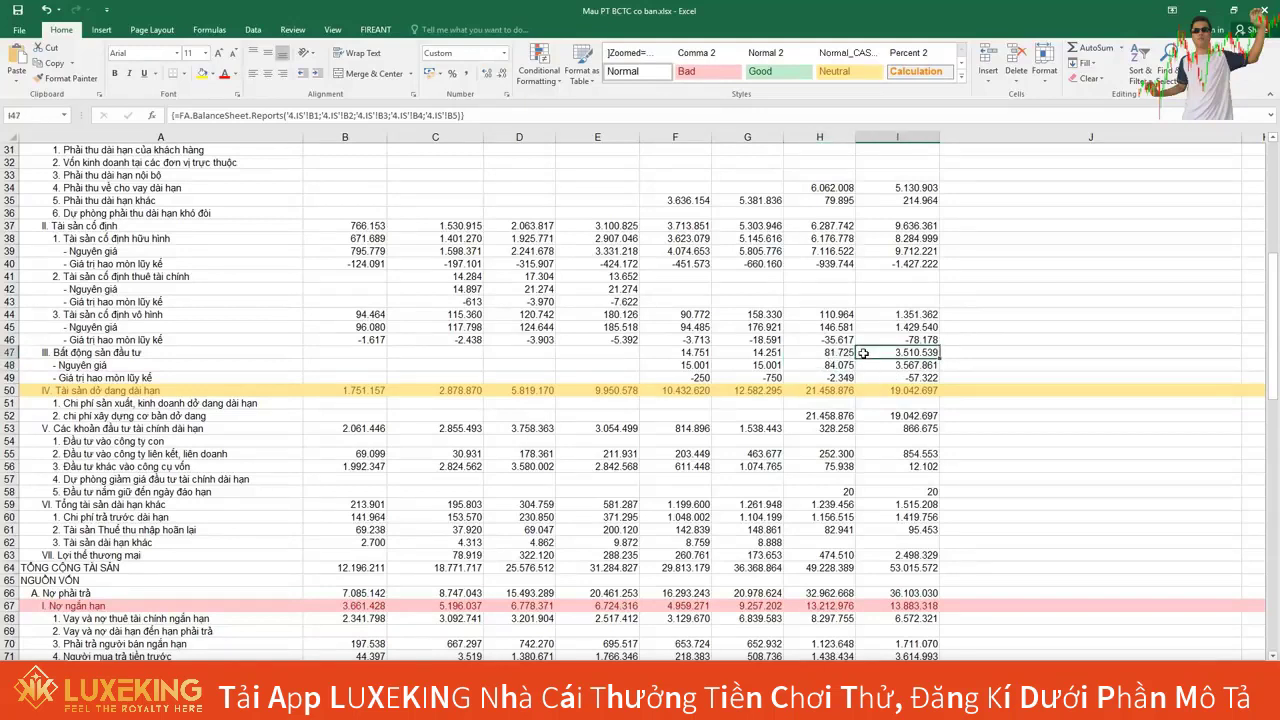
pyautogui.click(836, 354)
pyautogui.click(871, 353)
# Review the asset section again, selecting the 2015–2016 values of tangible fixed assets in row 38 and investment property in row 47.
pyautogui.scroll(6, 877, 318)
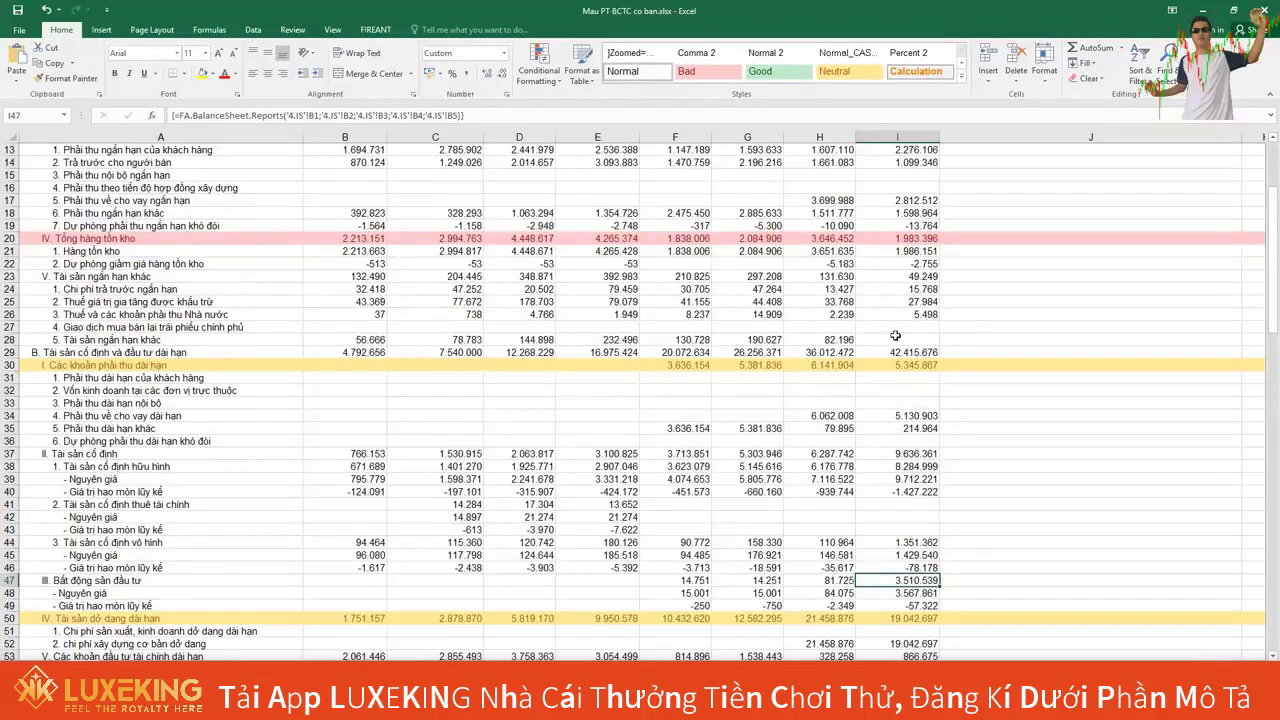
pyautogui.scroll(2, 895, 336)
pyautogui.scroll(2, 895, 336)
pyautogui.scroll(-2, 889, 400)
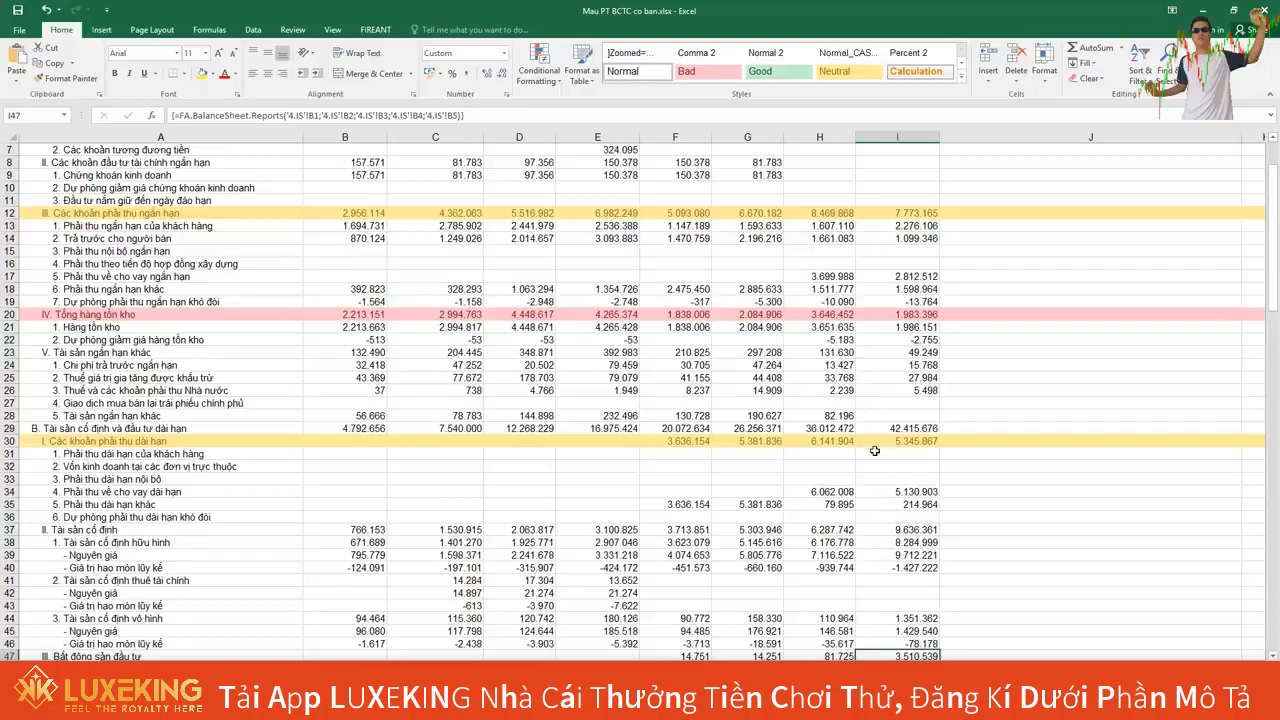
pyautogui.scroll(-6, 874, 451)
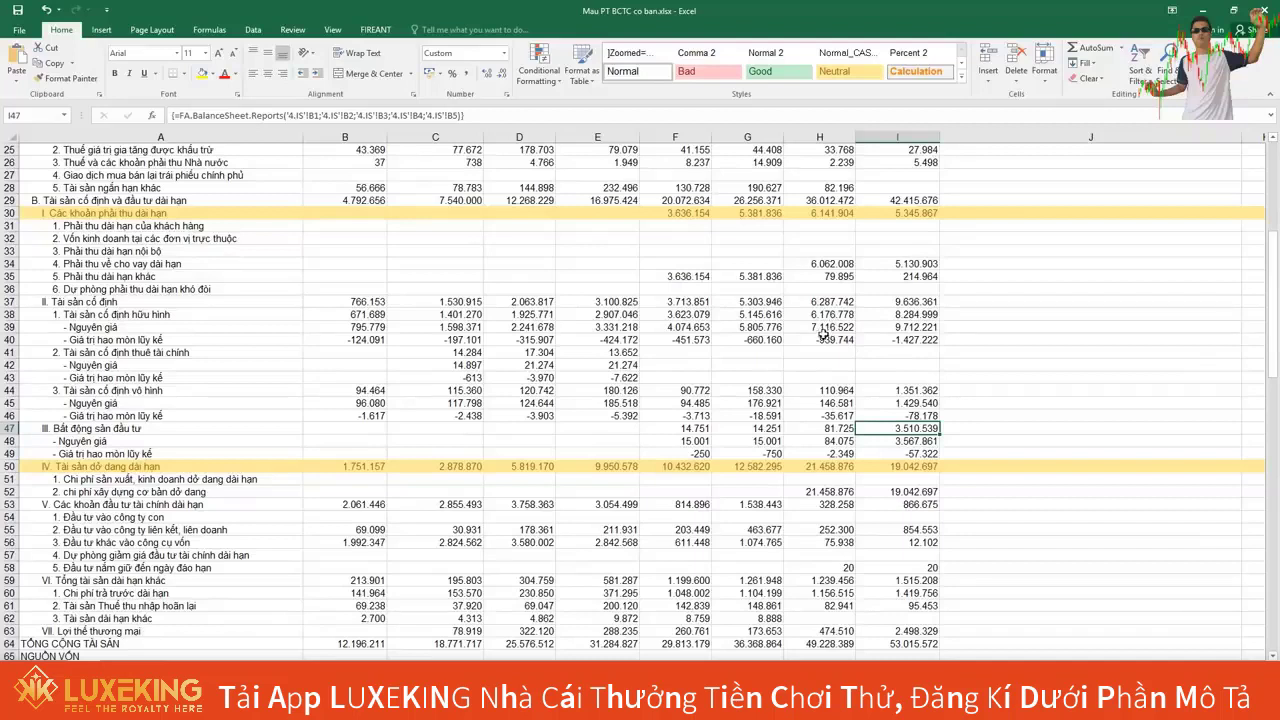
pyautogui.moveTo(829, 313); pyautogui.dragTo(882, 314)
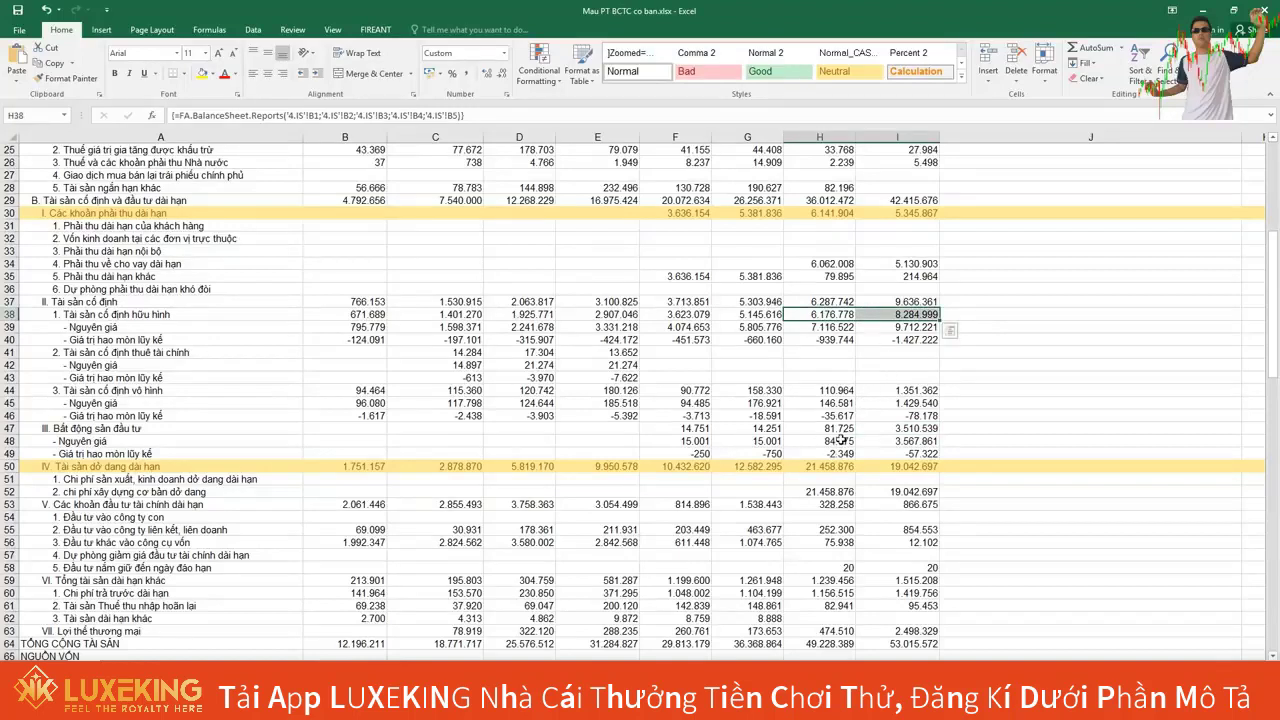
pyautogui.moveTo(838, 428); pyautogui.dragTo(884, 428)
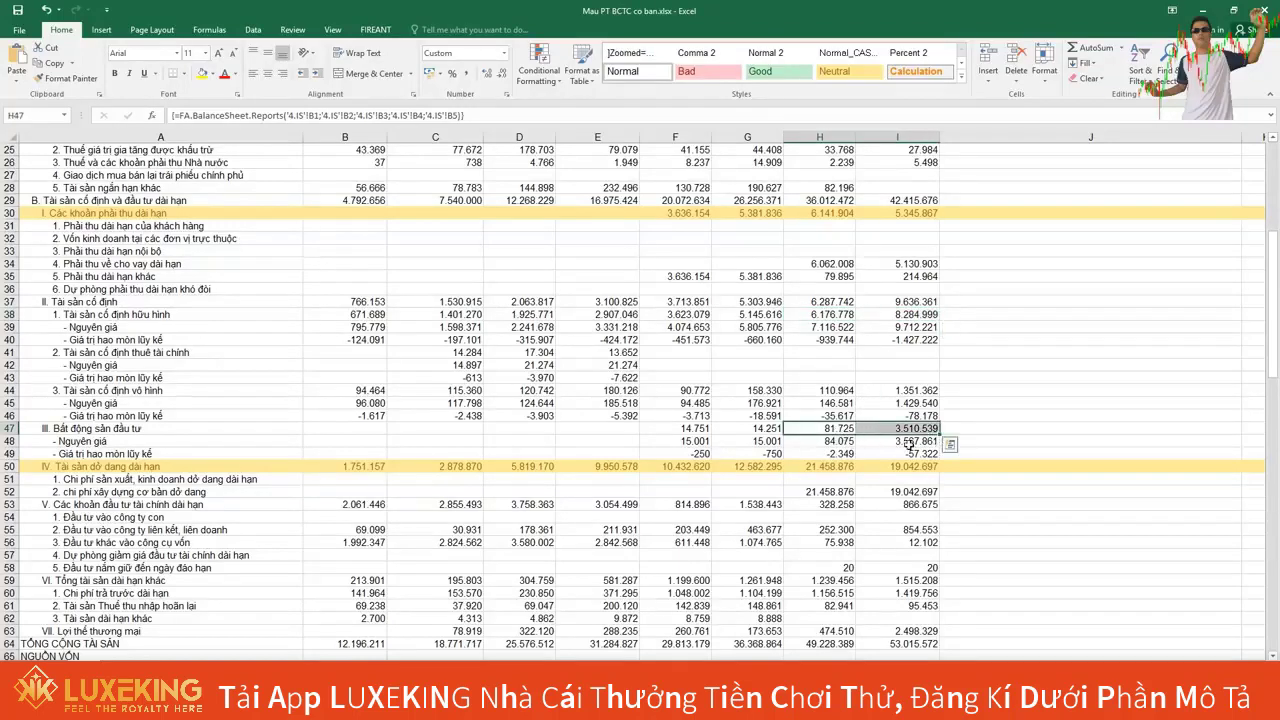
# Compare the long-term assets in progress in row 50 and total assets in row 64 between 2015 and 2016.
pyautogui.scroll(-6, 947, 483)
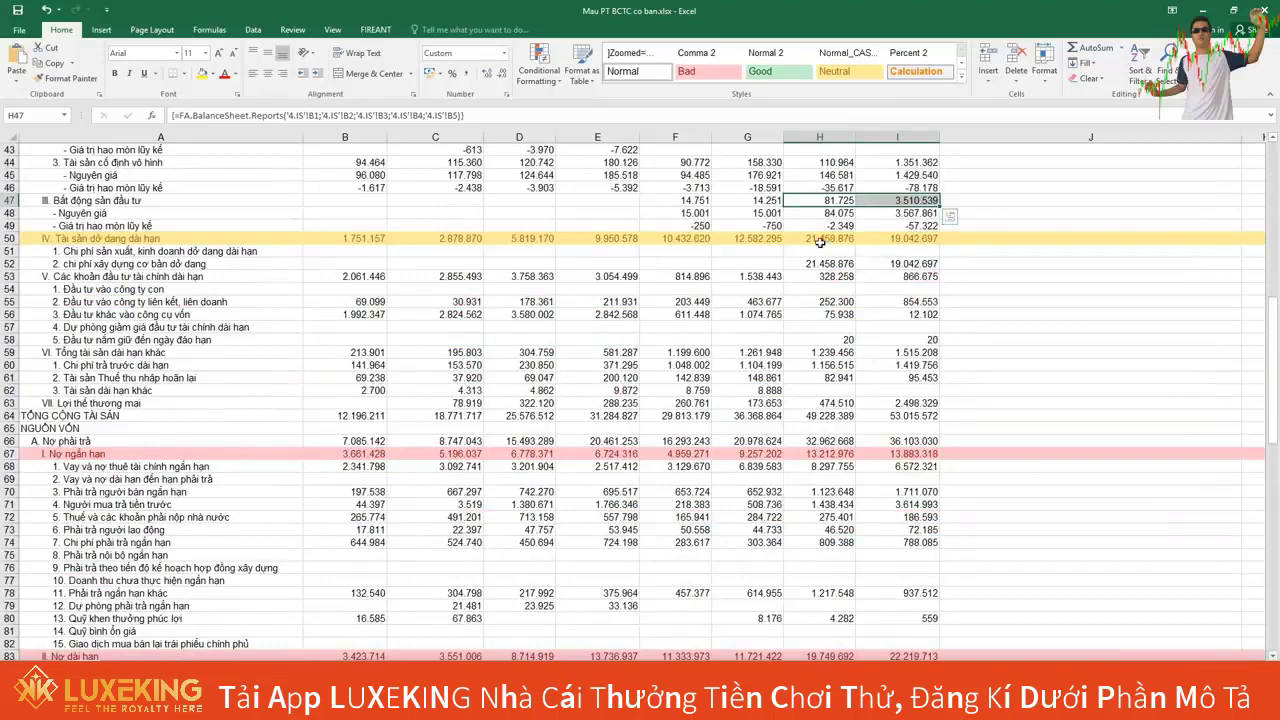
pyautogui.moveTo(820, 240); pyautogui.dragTo(881, 237)
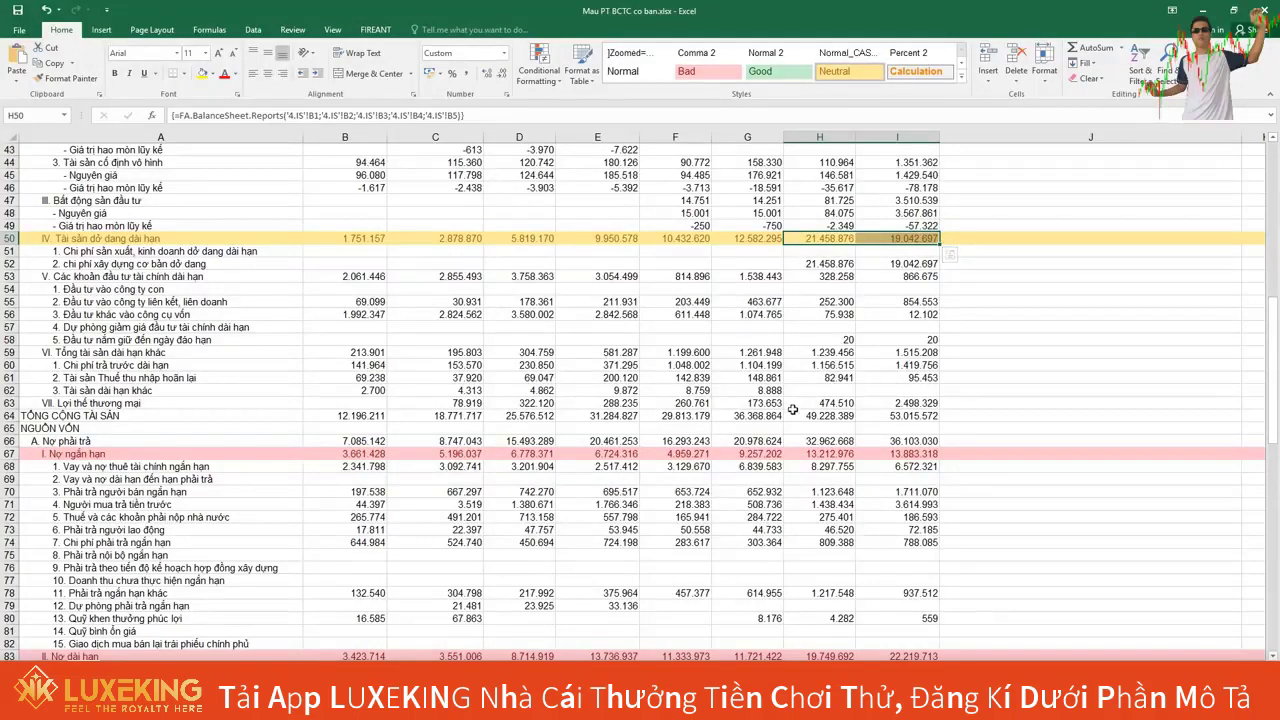
pyautogui.moveTo(818, 416); pyautogui.dragTo(900, 416)
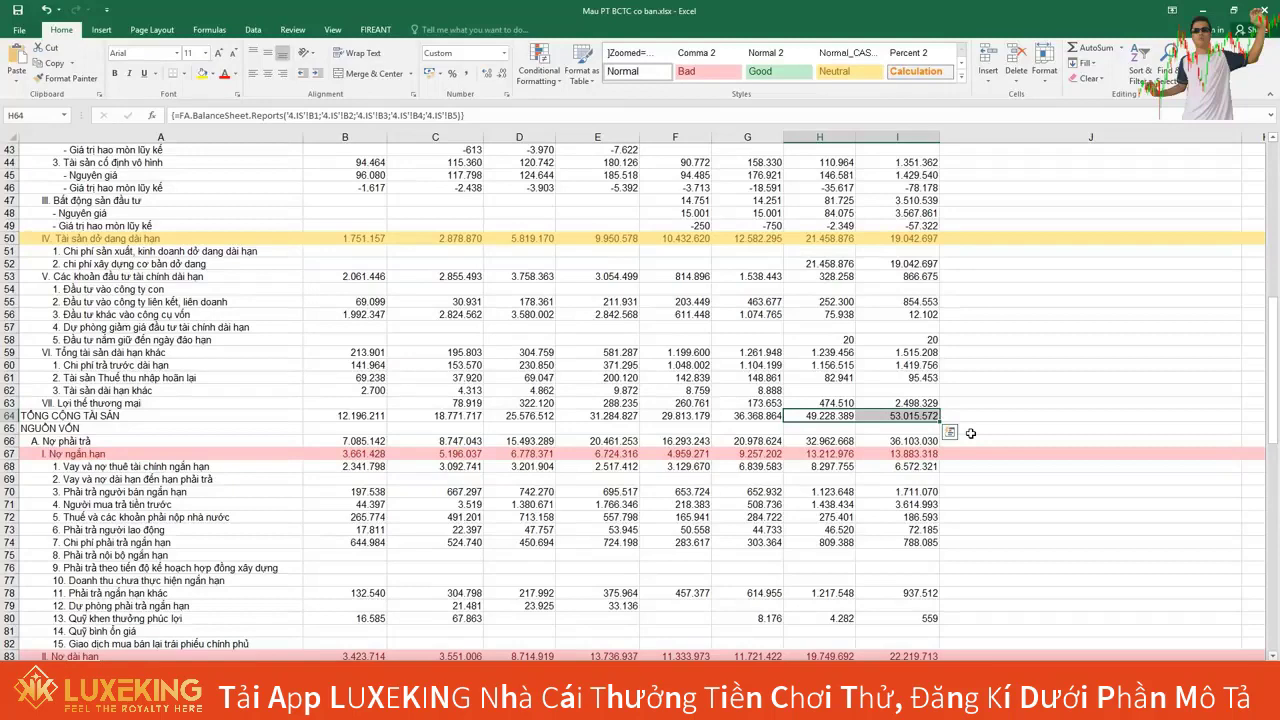
# Compare short-term debt in row 67 and long-term debt in row 83 between 2015 and 2016.
pyautogui.scroll(-1, 120, 446)
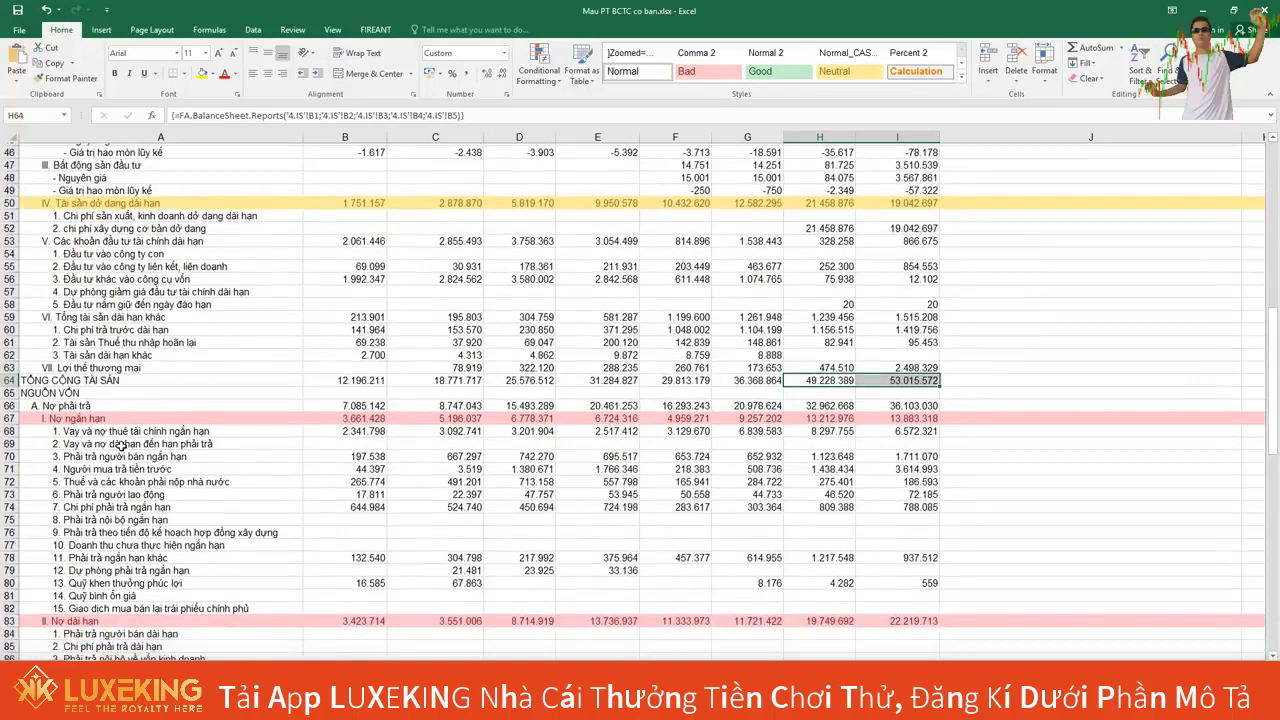
pyautogui.scroll(-2, 120, 446)
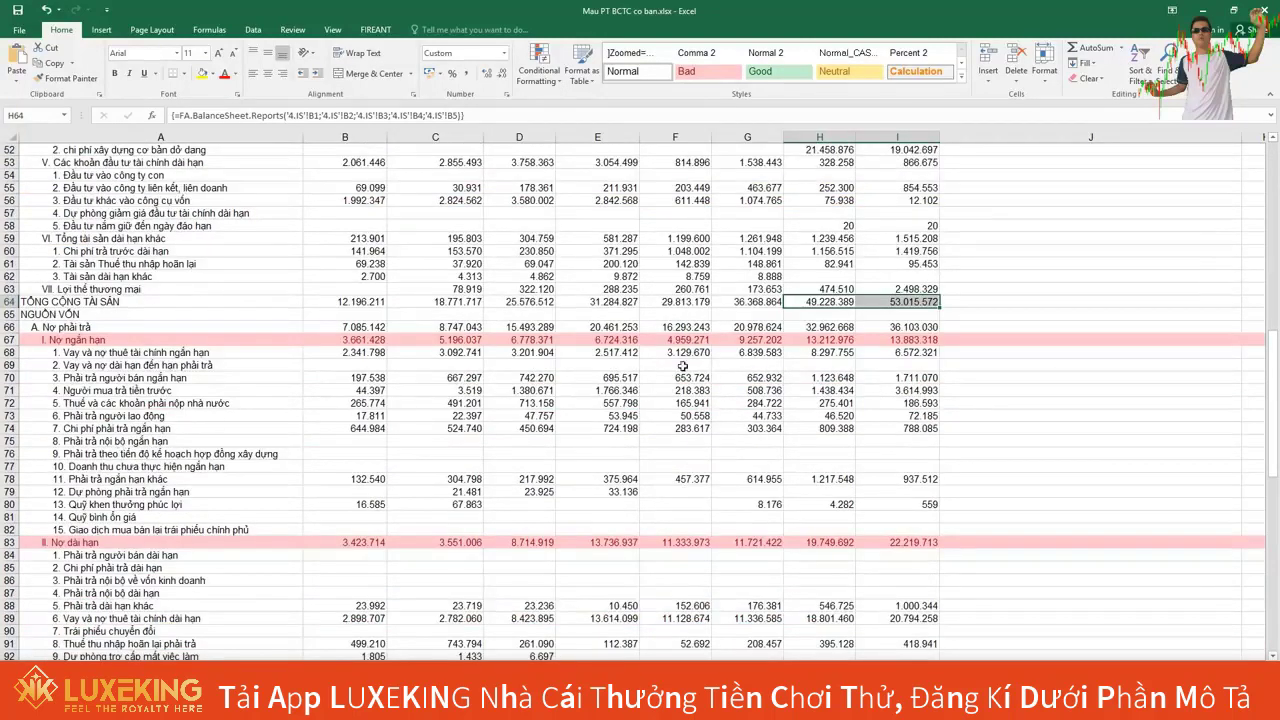
pyautogui.moveTo(798, 343); pyautogui.dragTo(880, 341)
pyautogui.click(916, 339)
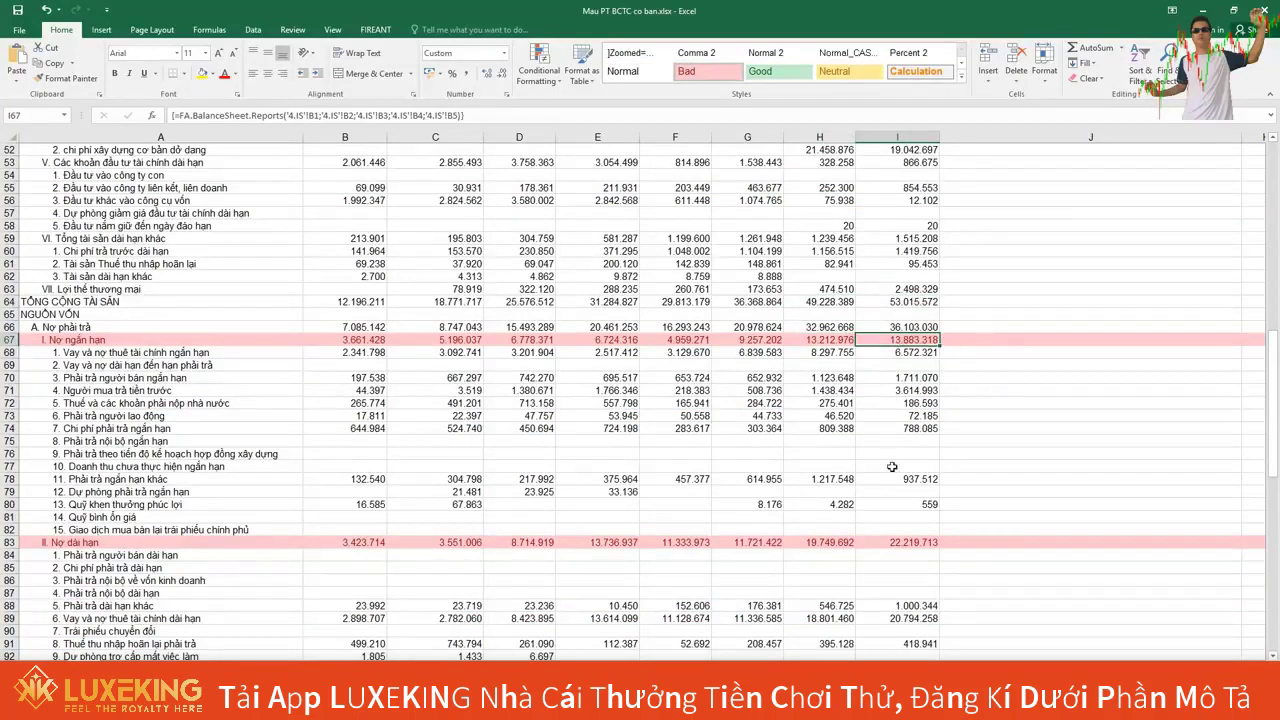
pyautogui.moveTo(815, 545); pyautogui.dragTo(905, 542)
pyautogui.scroll(-2, 1034, 545)
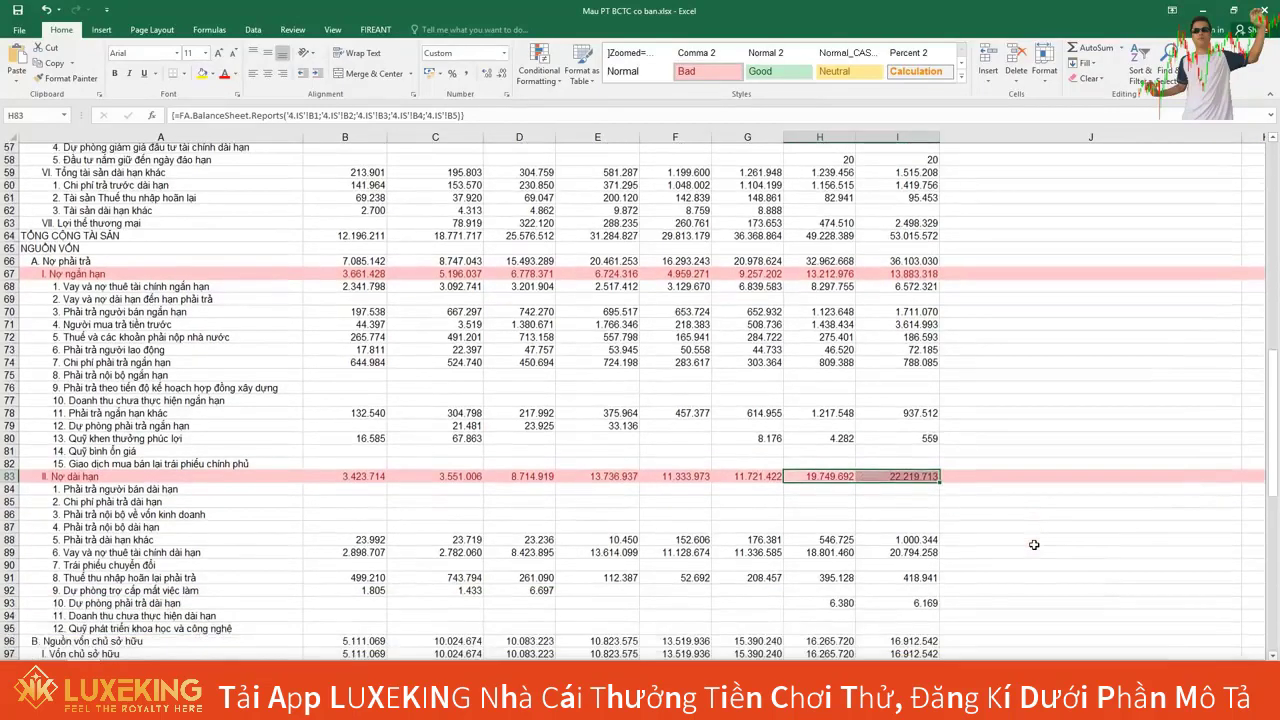
# Compare owners' equity in row 96 for 2015–2016 and owners' contributed capital in row 98 for 2014–2016.
pyautogui.scroll(-2, 1034, 545)
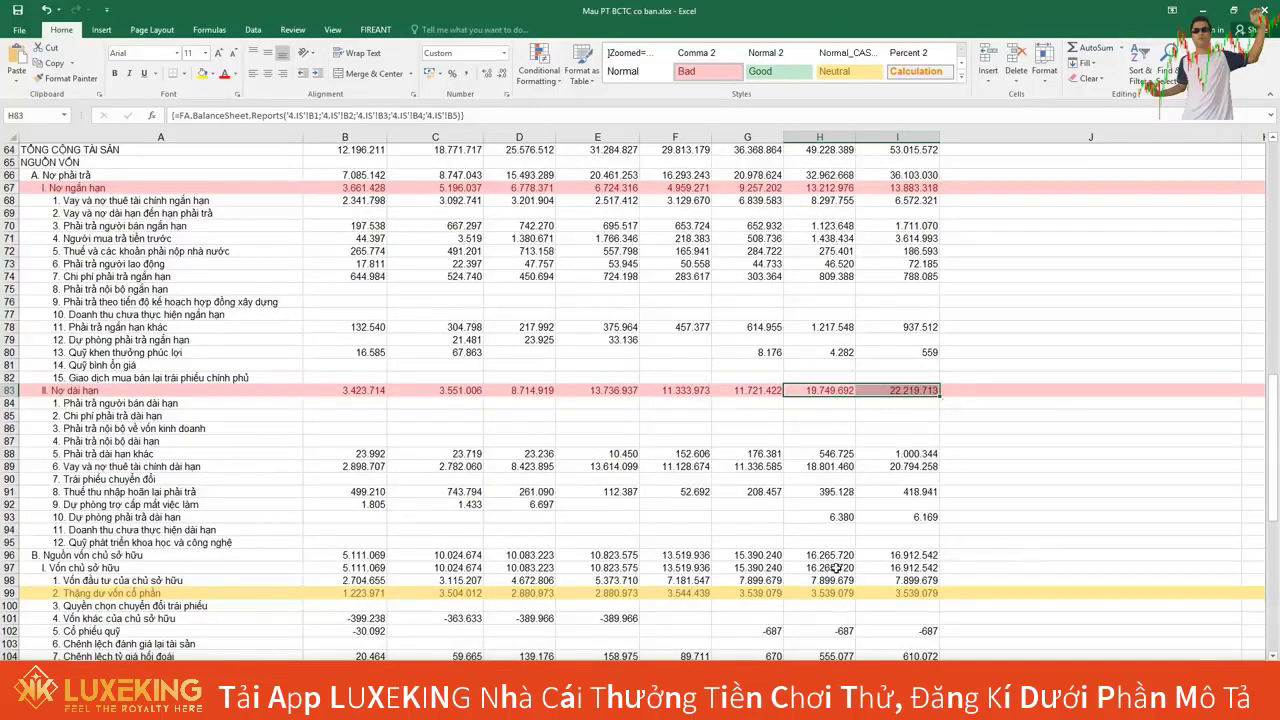
pyautogui.scroll(-3, 777, 568)
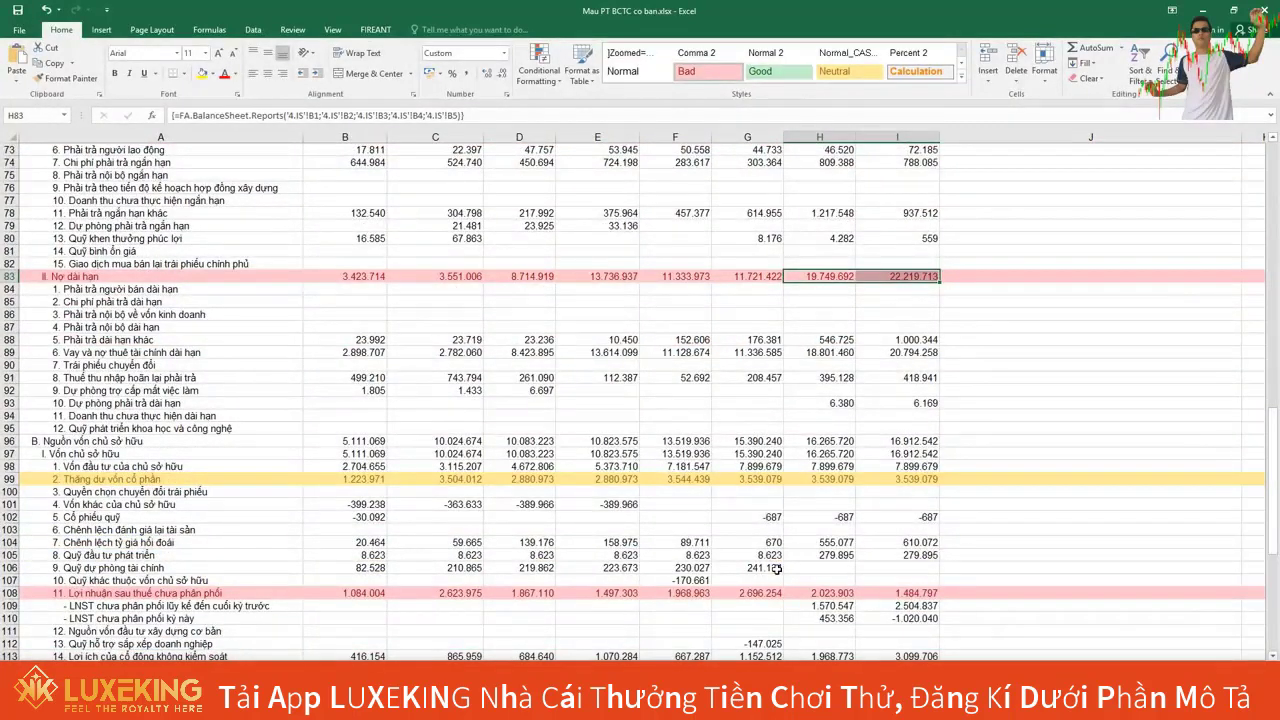
pyautogui.click(822, 440)
pyautogui.moveTo(822, 440); pyautogui.dragTo(900, 441)
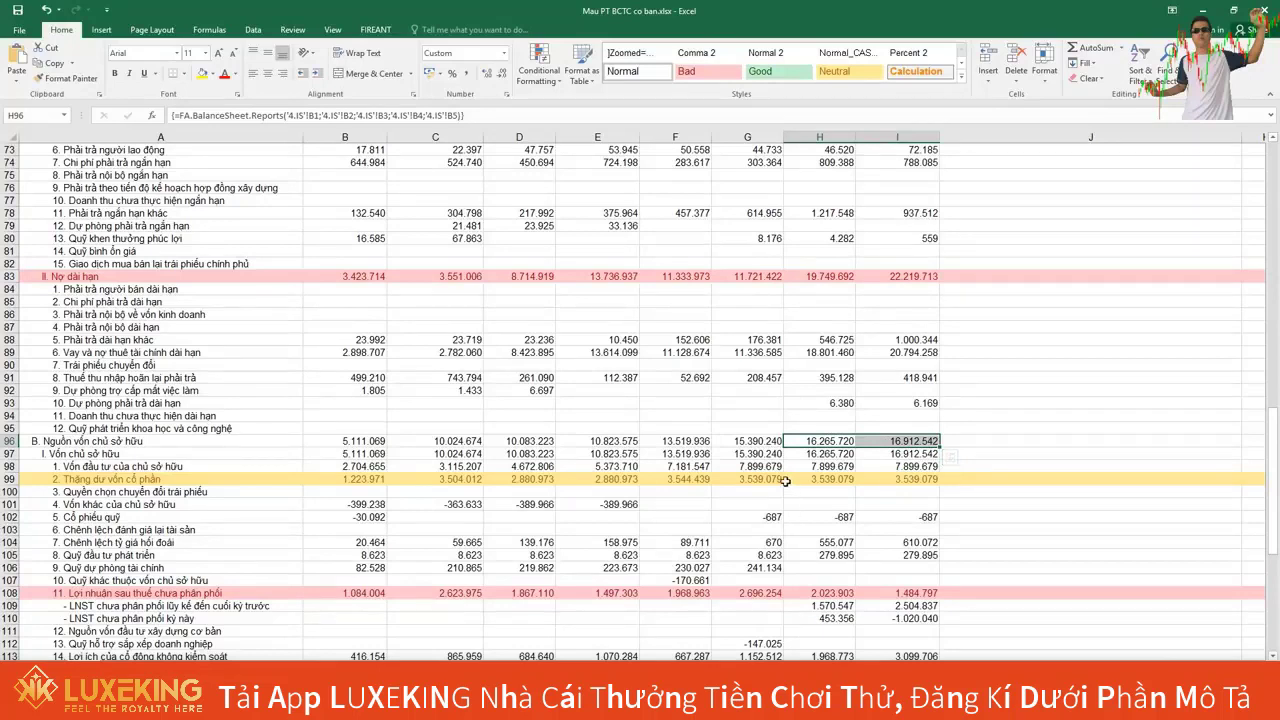
pyautogui.moveTo(758, 467); pyautogui.dragTo(863, 466)
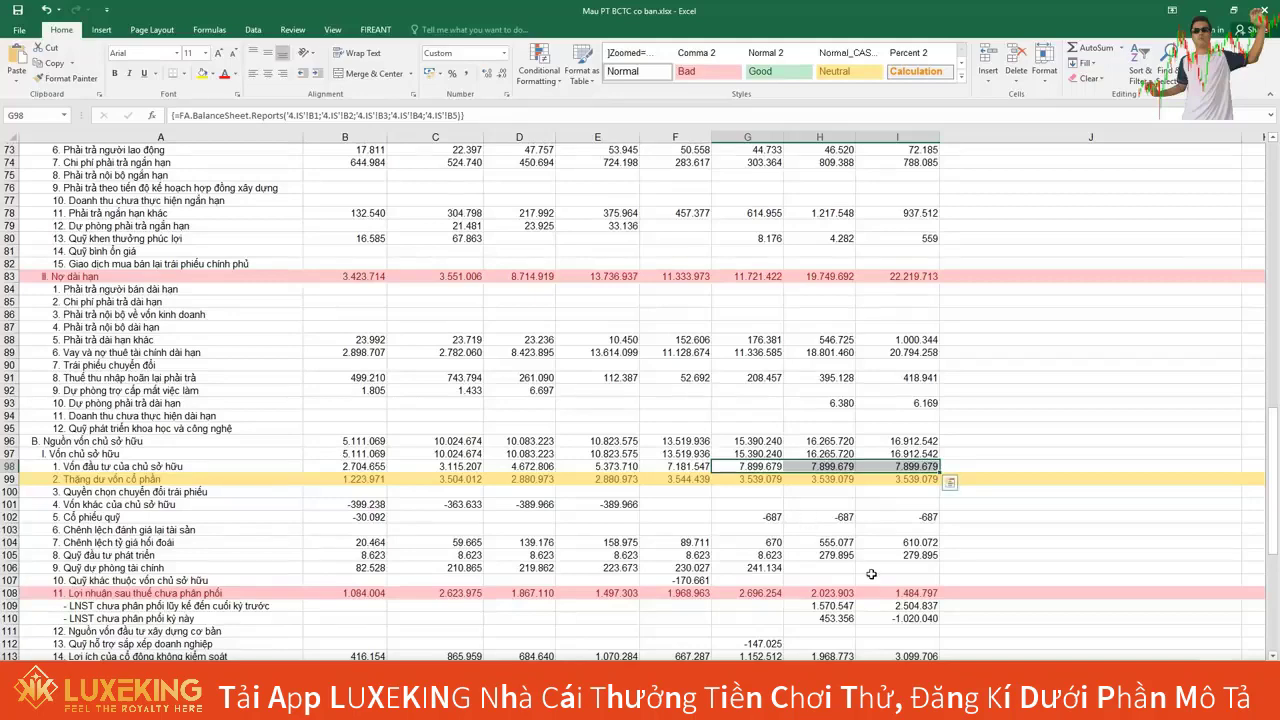
# Compare undistributed after-tax profit in row 108 between 2015 and 2016, and inspect the 2016 current-period amount in row 110.
pyautogui.scroll(-1, 871, 574)
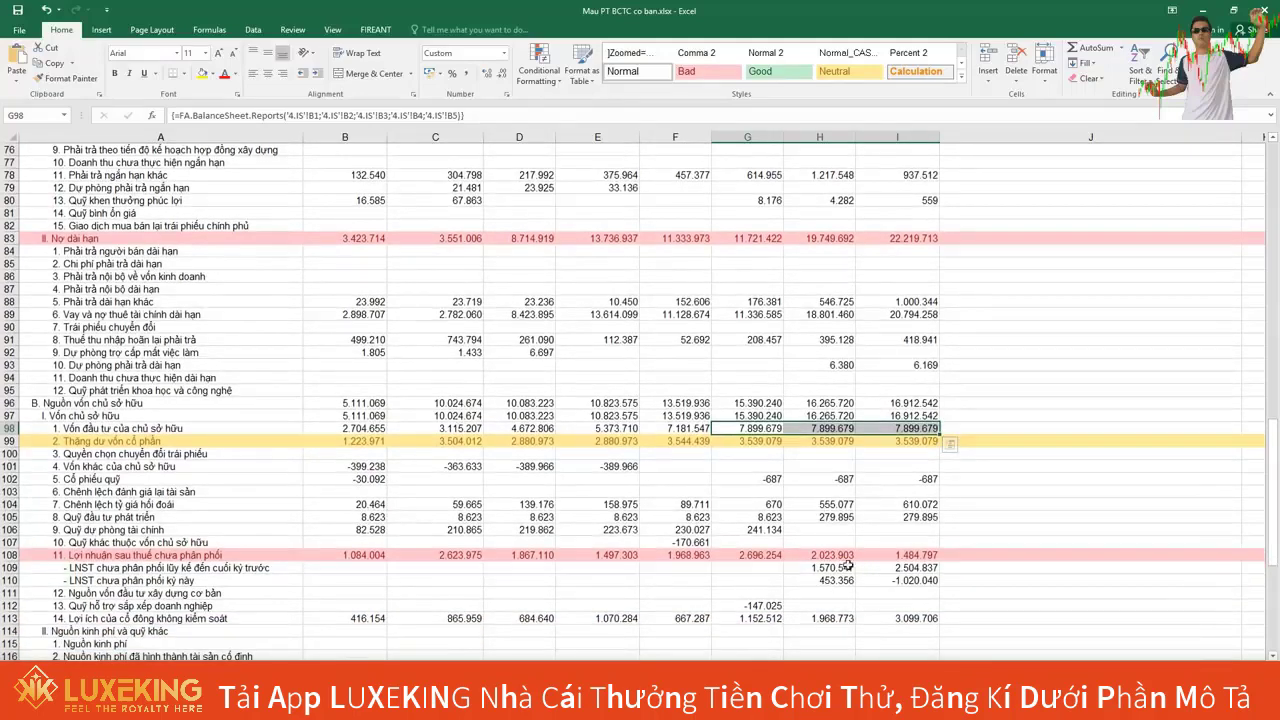
pyautogui.click(828, 557)
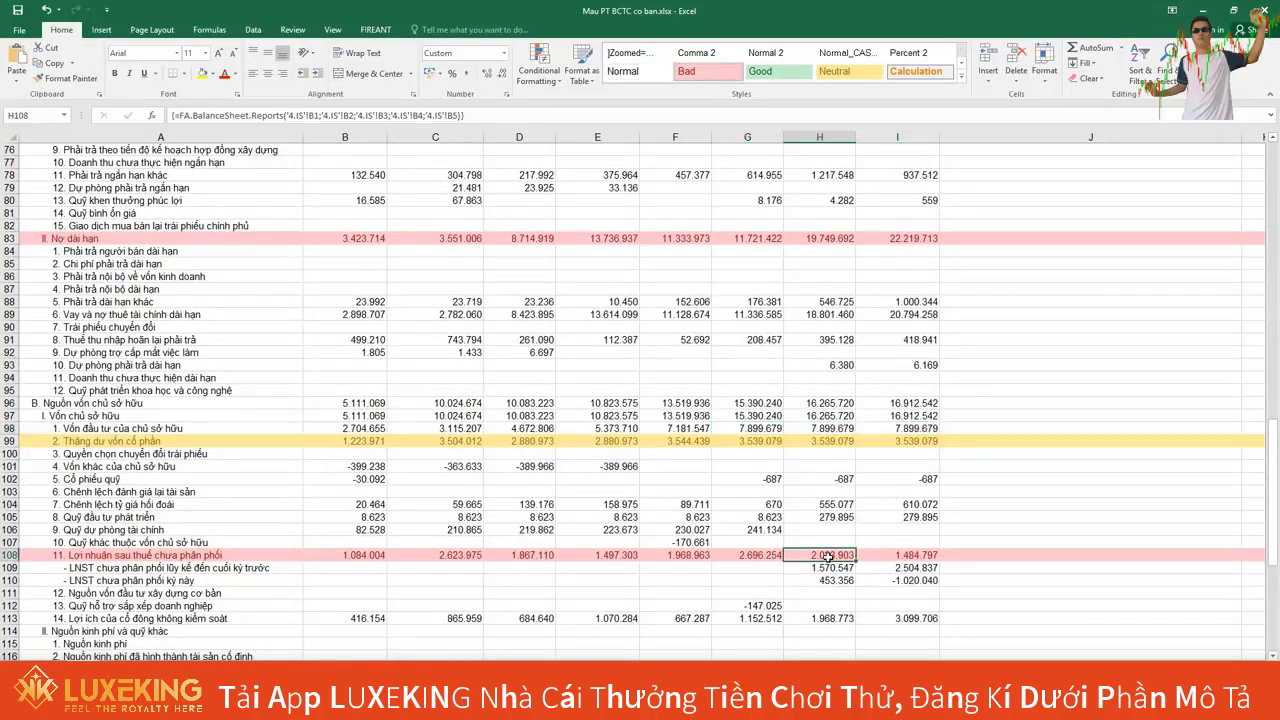
pyautogui.click(920, 556)
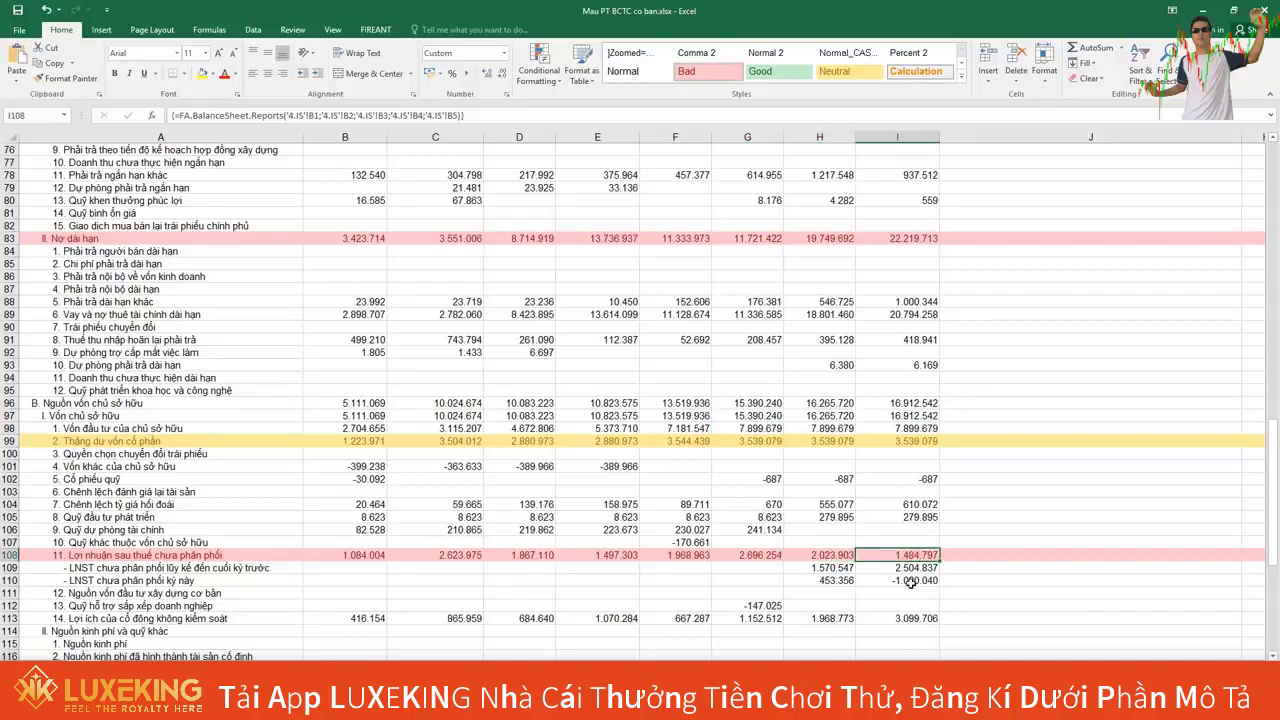
pyautogui.click(912, 581)
pyautogui.click(903, 580)
pyautogui.click(905, 556)
pyautogui.click(845, 556)
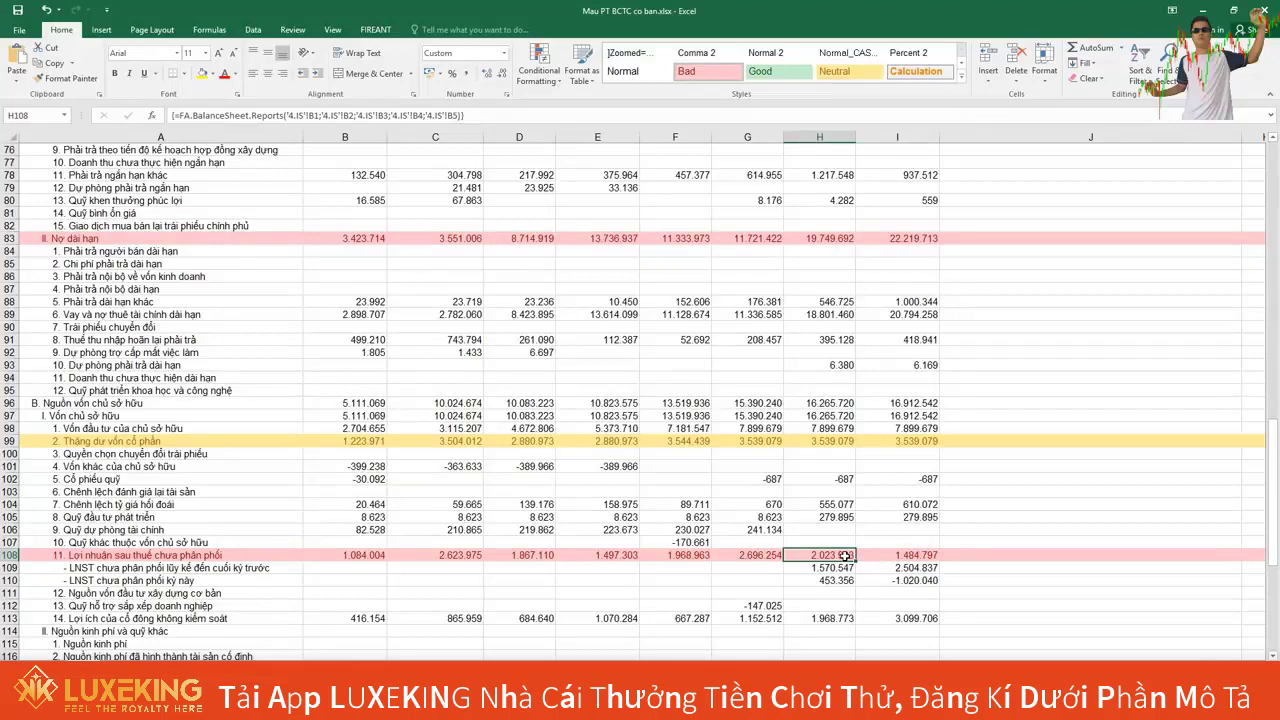
pyautogui.click(898, 555)
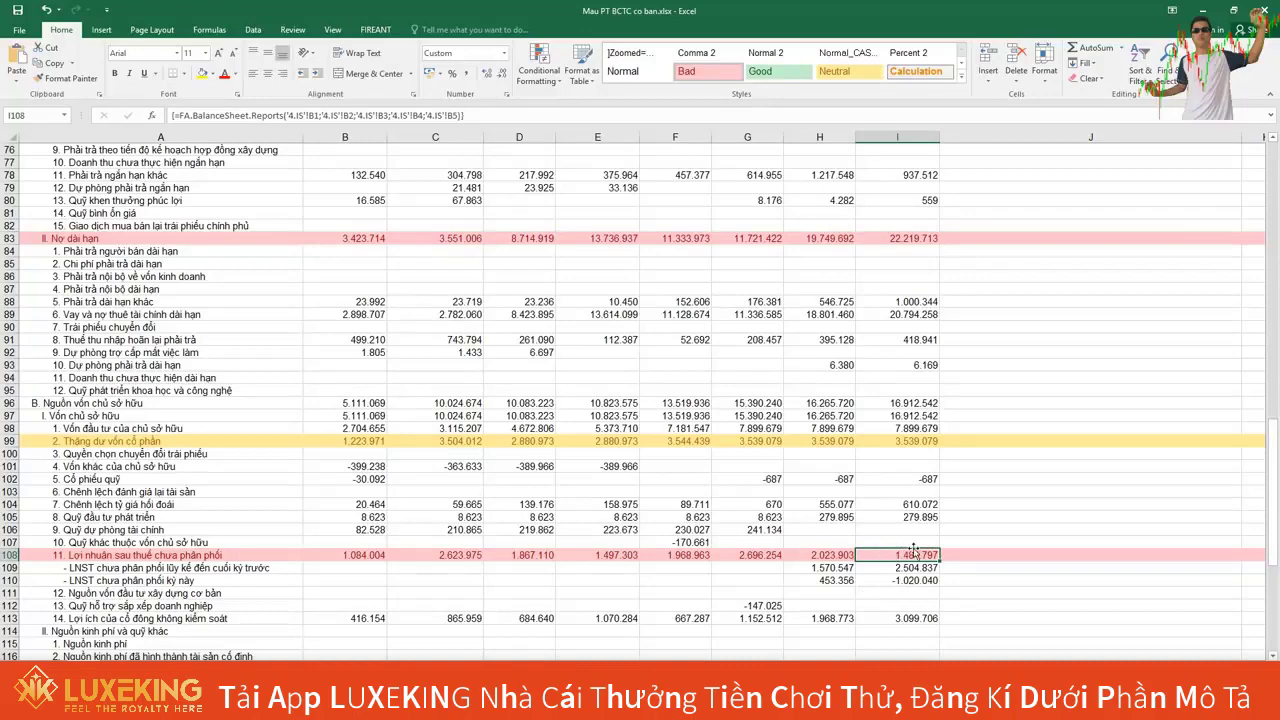
# Compare the non-controlling shareholders' interests in row 113 between 2015 and 2016.
pyautogui.scroll(-2, 946, 588)
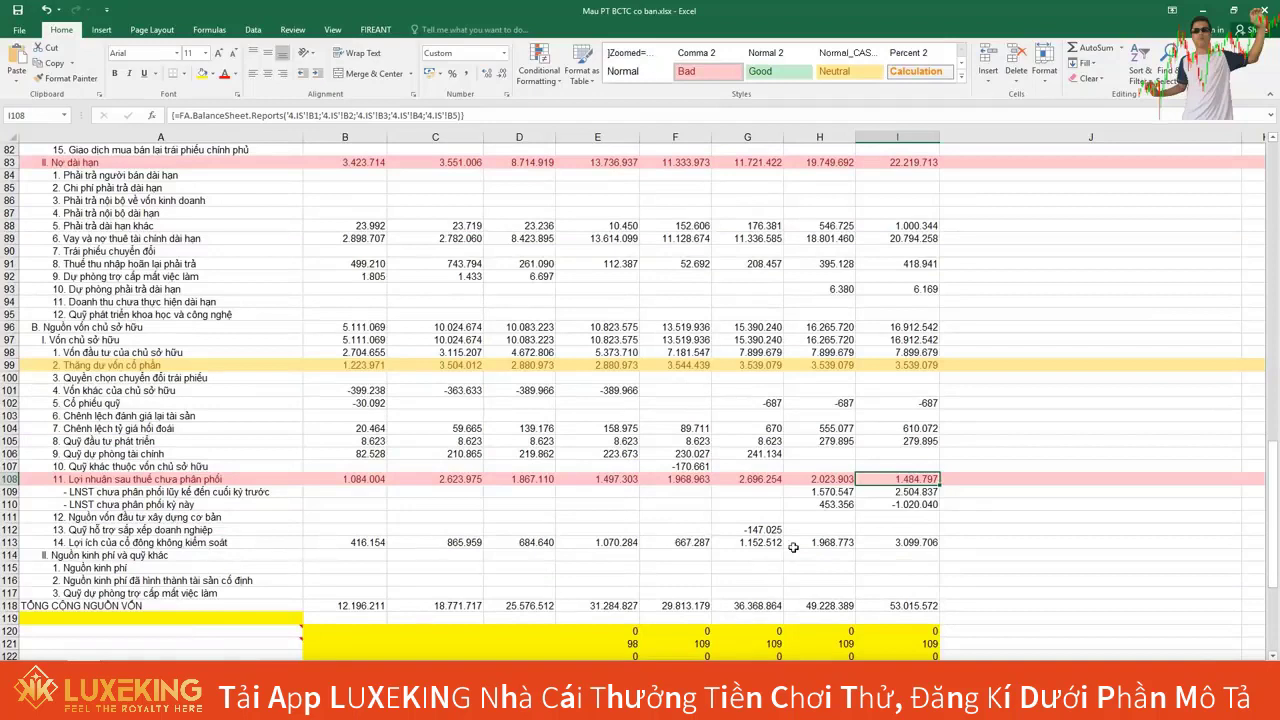
pyautogui.click(927, 542)
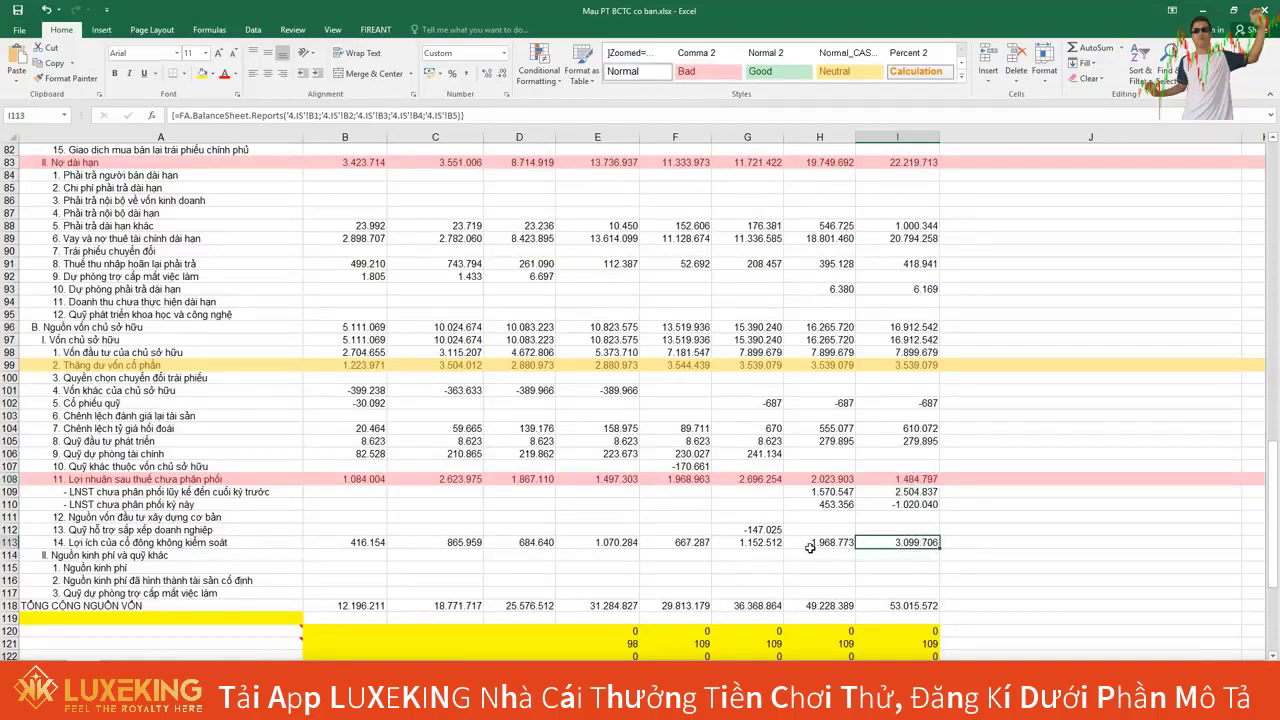
pyautogui.click(808, 550)
pyautogui.click(900, 550)
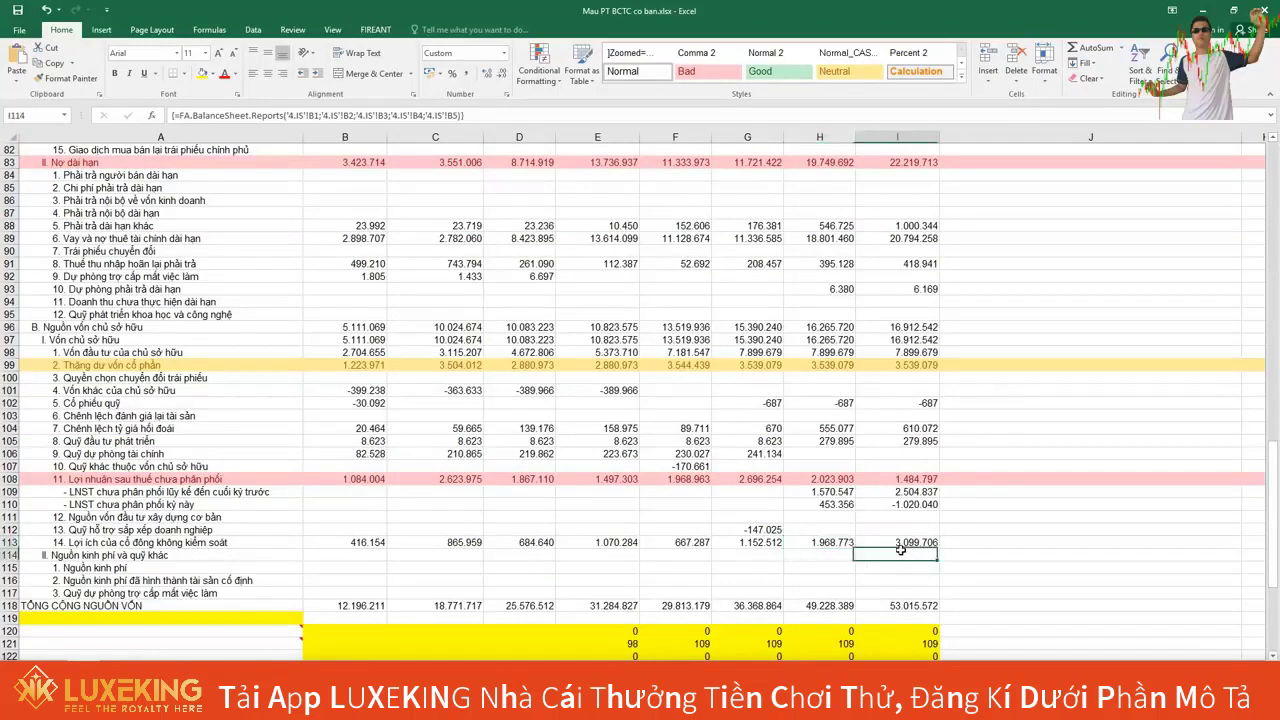
pyautogui.click(874, 542)
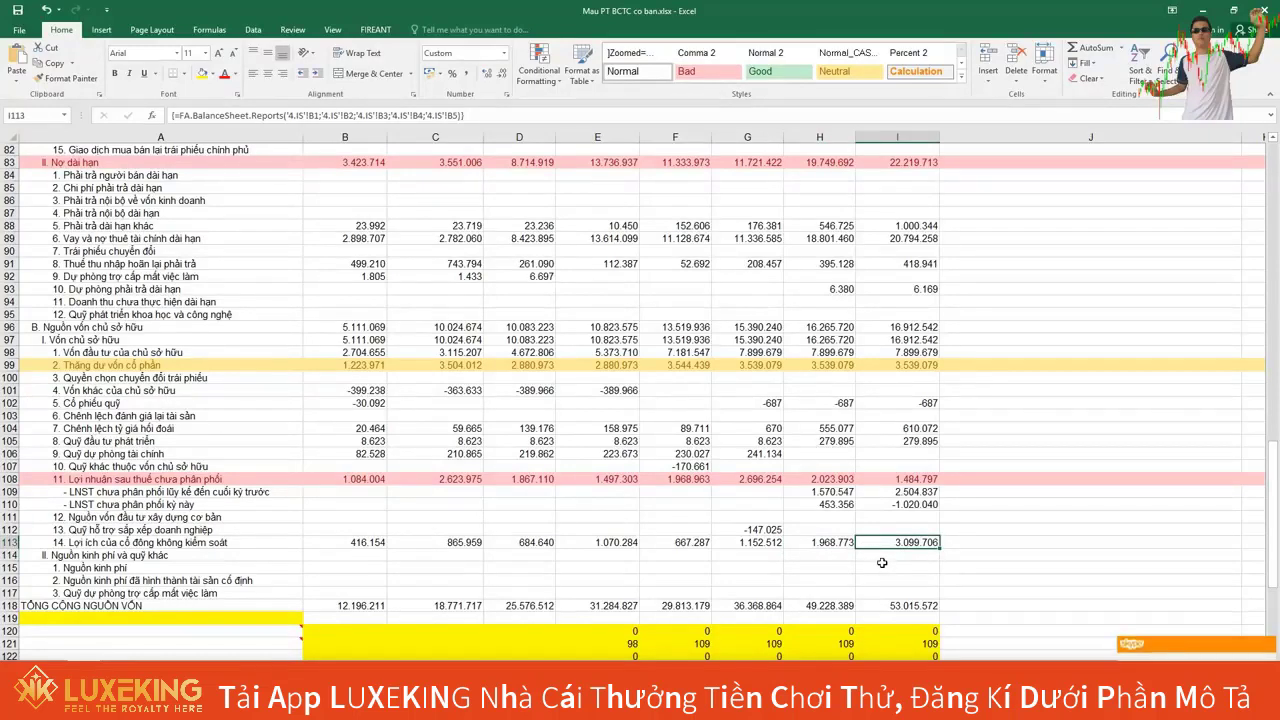
# Dismiss the Skype notifications and look over the equity section down to total capital sources in row 118.
pyautogui.click(1267, 648)
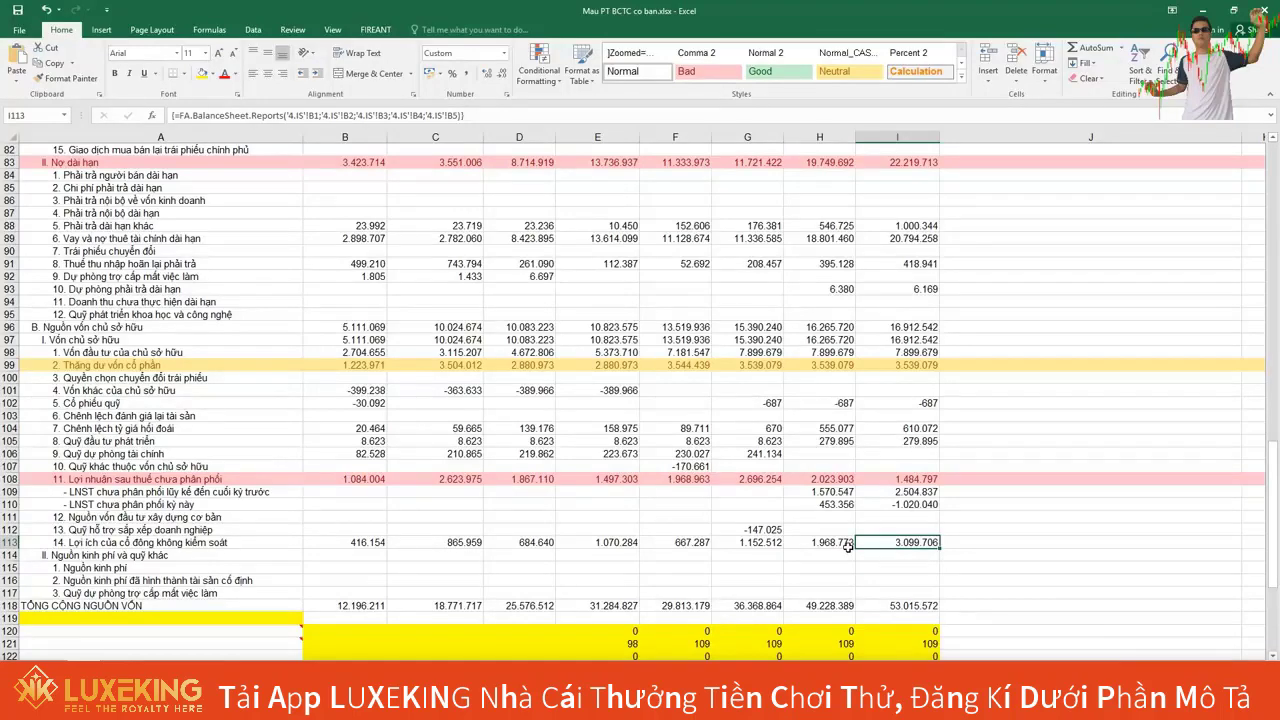
pyautogui.scroll(4, 848, 547)
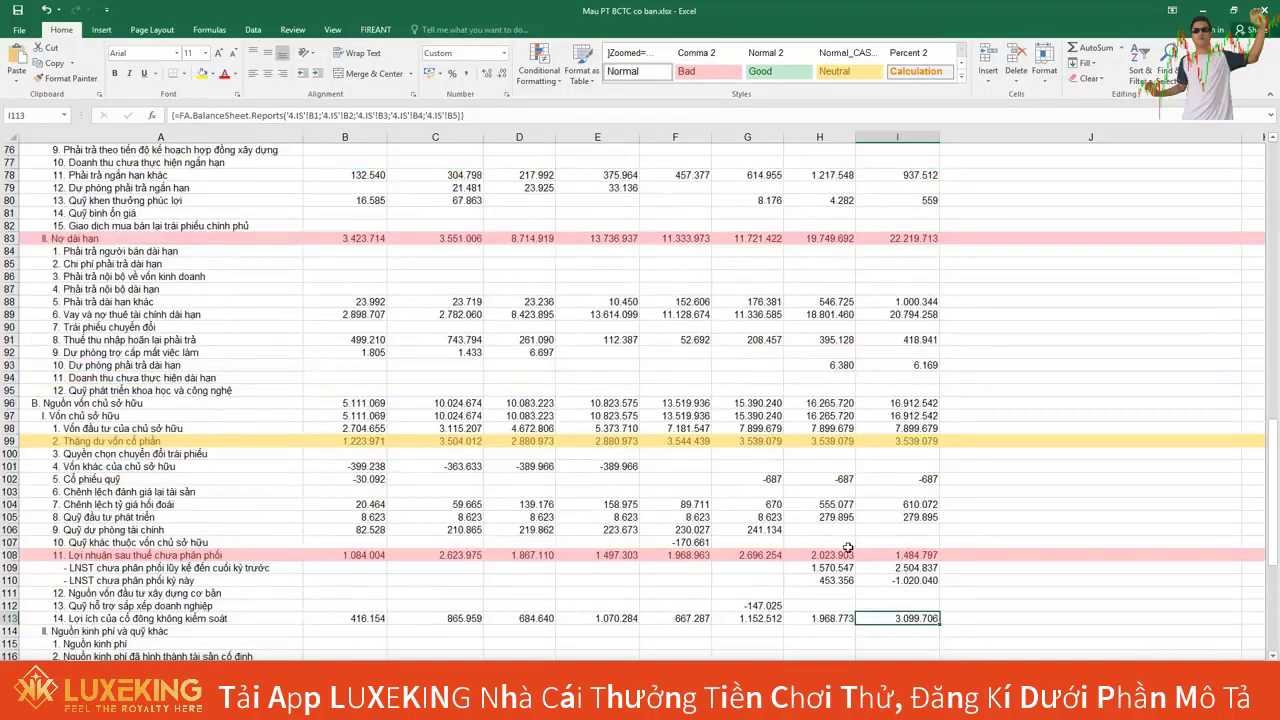
pyautogui.scroll(-3, 848, 547)
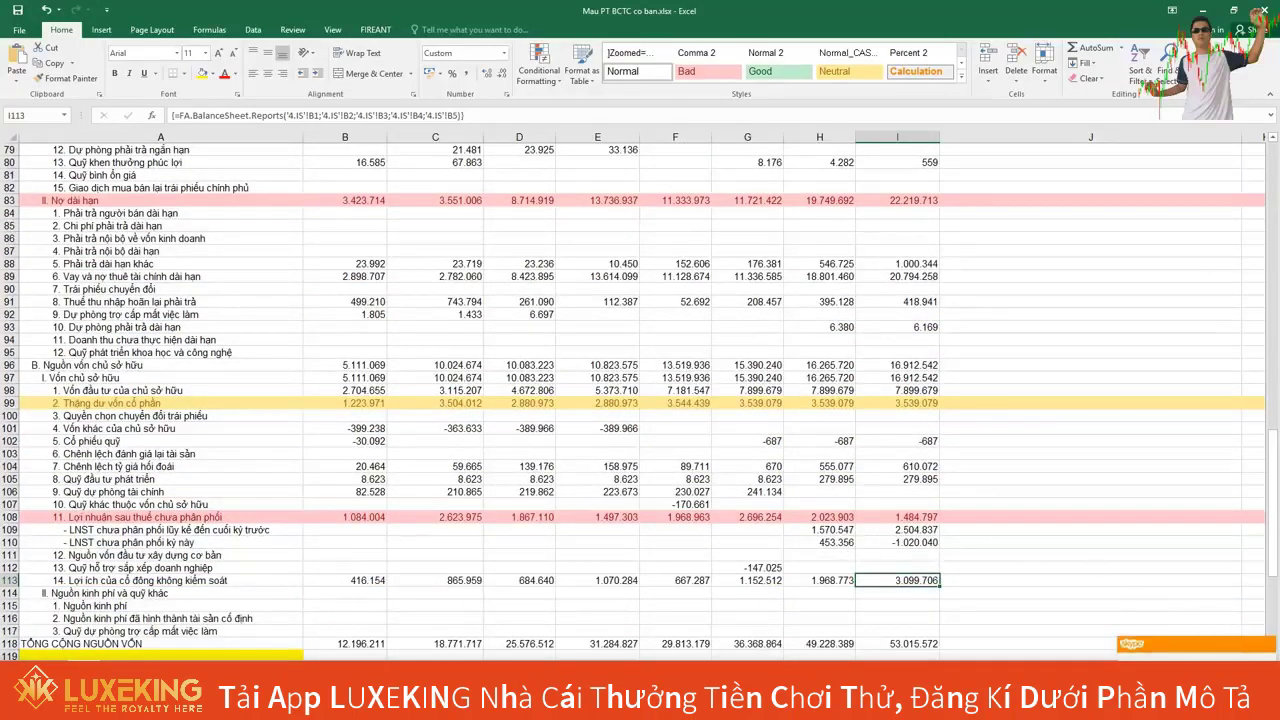
pyautogui.click(1269, 646)
pyautogui.scroll(-3, 884, 595)
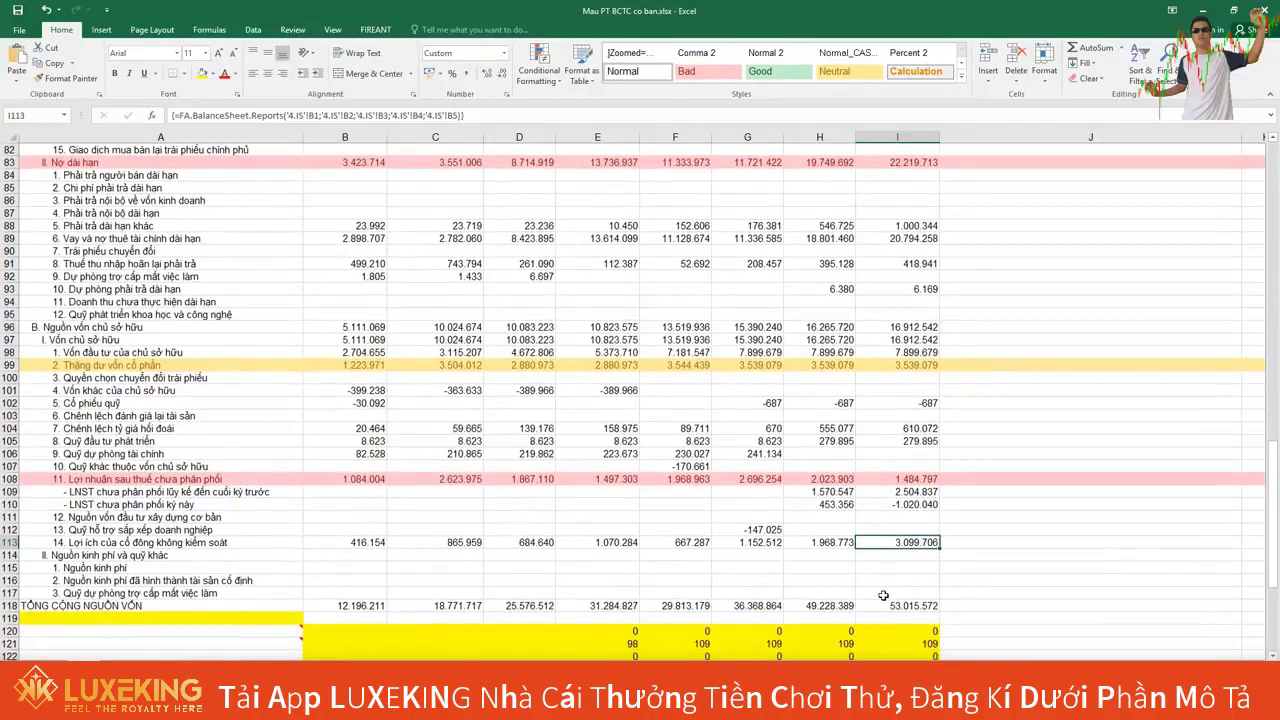
pyautogui.scroll(2, 884, 595)
# Check the income statement and the capital structure and Z Score ratios, and return to the balance sheet.
pyautogui.click(292, 672)
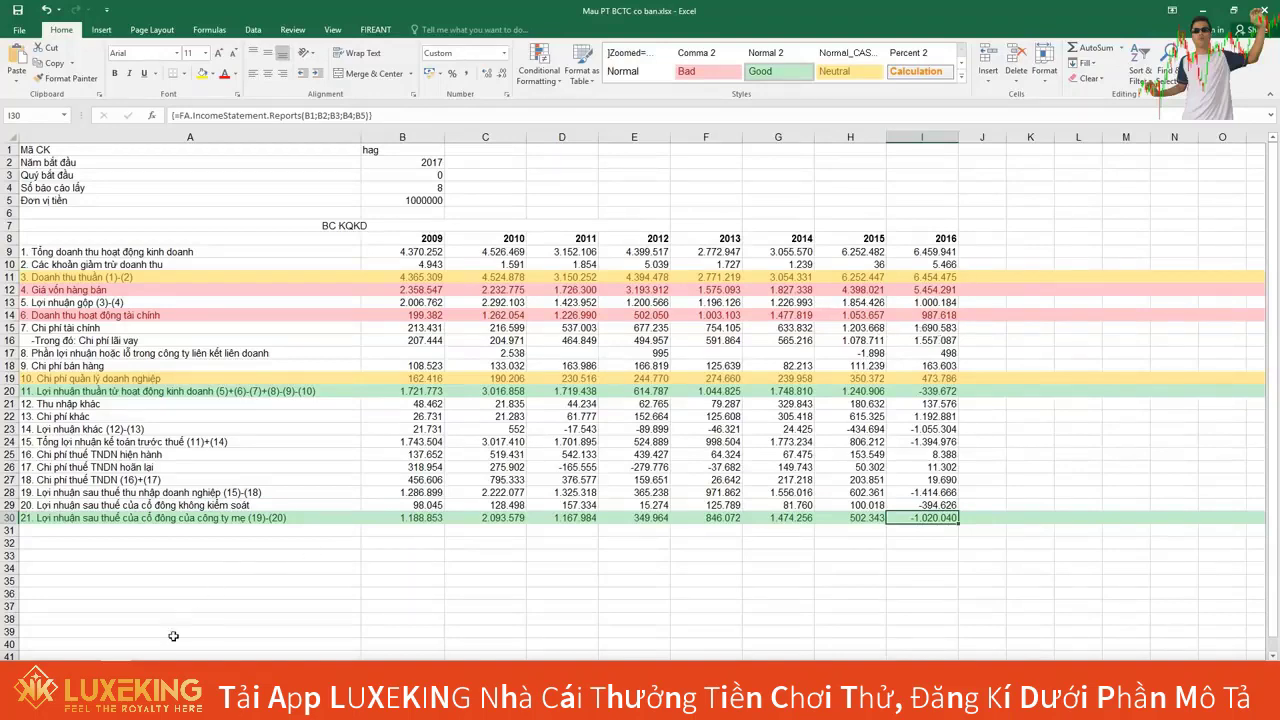
pyautogui.hotkey('ctrl', 'pagedown')
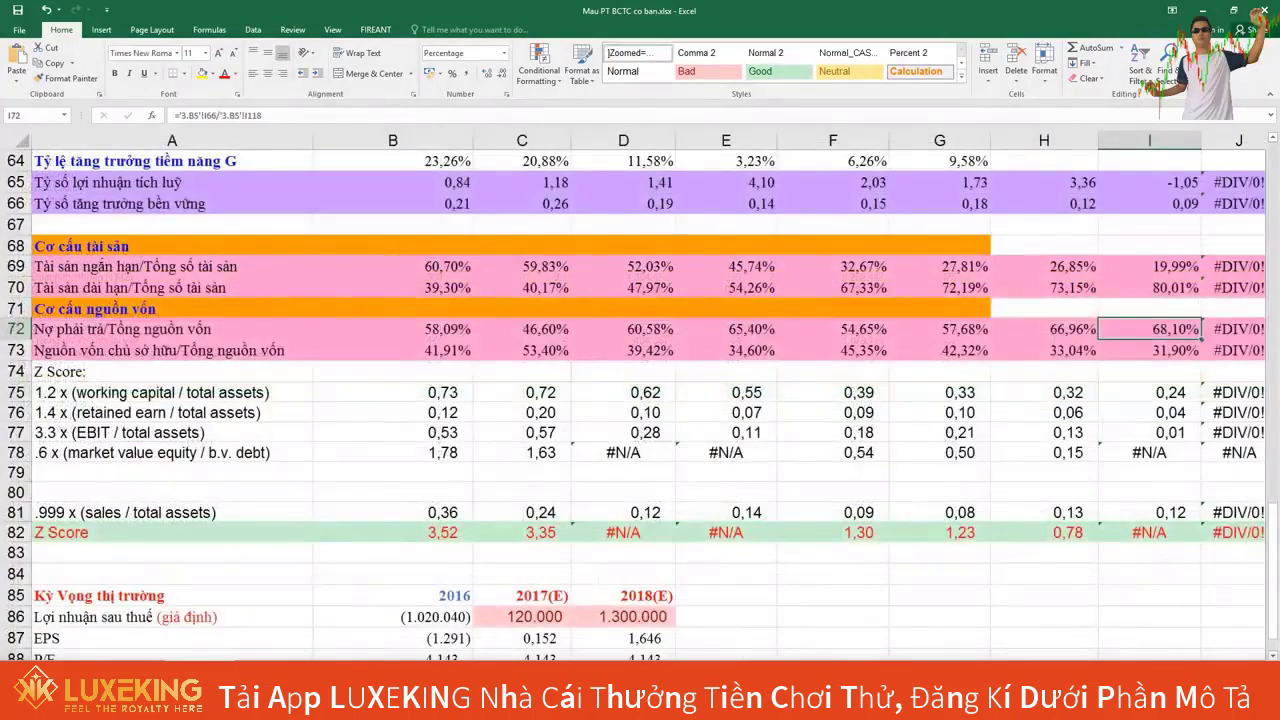
pyautogui.hotkey('ctrl', 'pagedown')
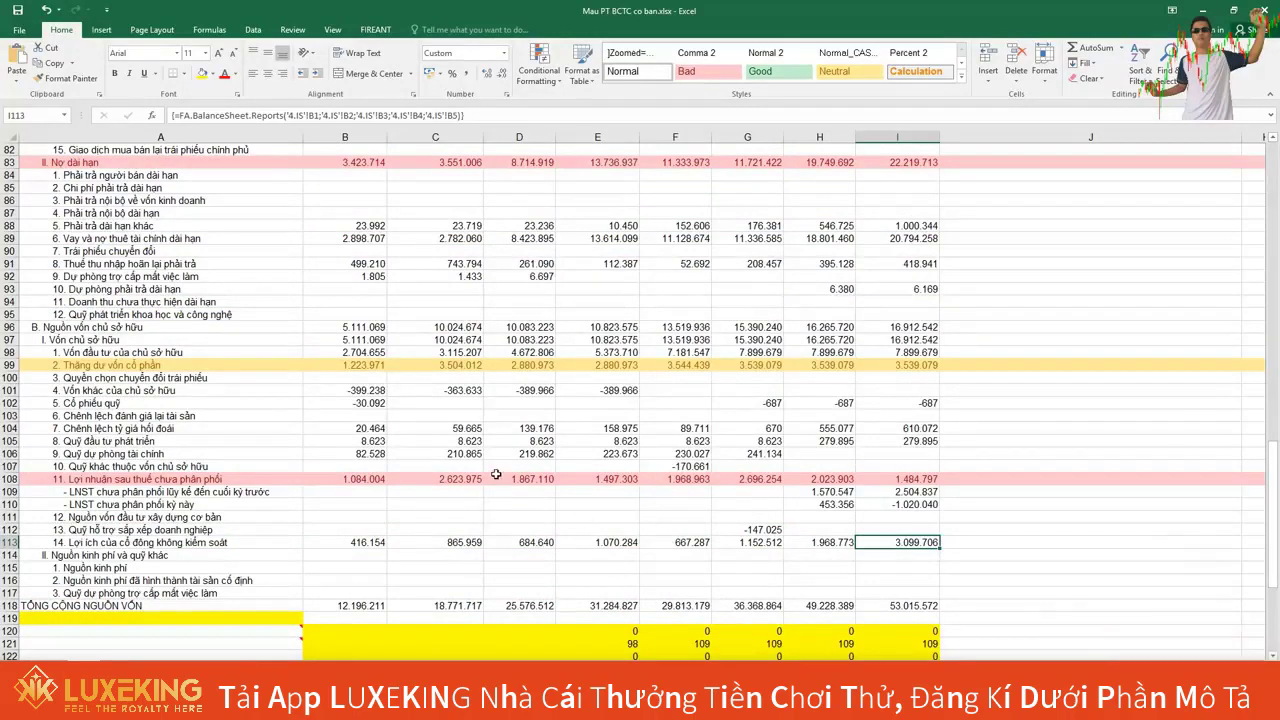
# Revisit the liabilities, selecting the 2015–2016 values of long-term debt in row 83 and short-term debt in row 67.
pyautogui.scroll(2, 496, 474)
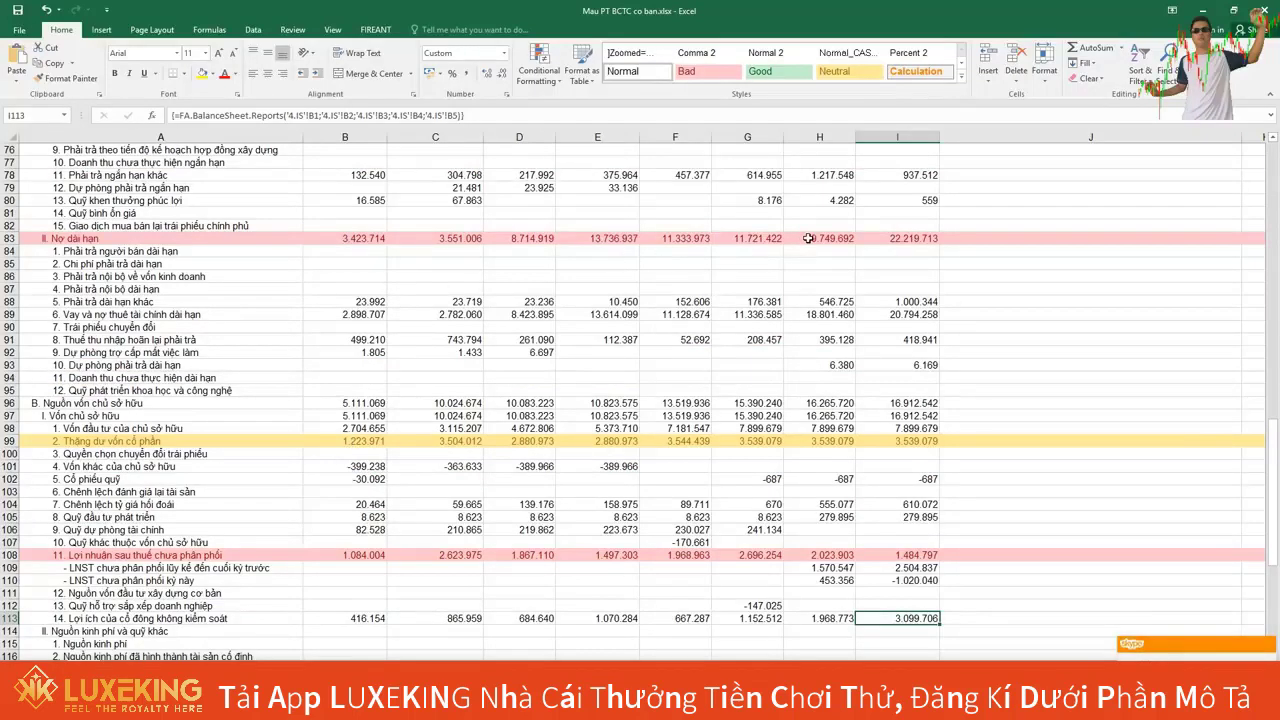
pyautogui.moveTo(808, 238); pyautogui.dragTo(935, 240)
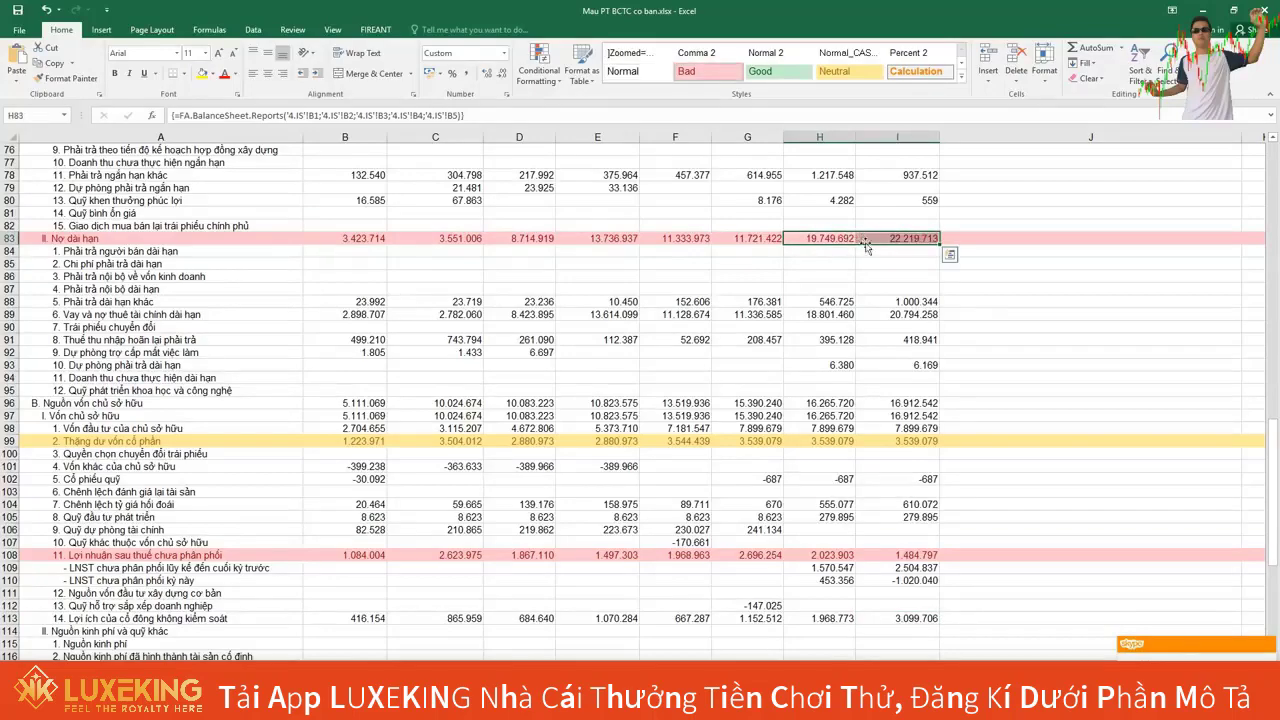
pyautogui.scroll(2, 912, 309)
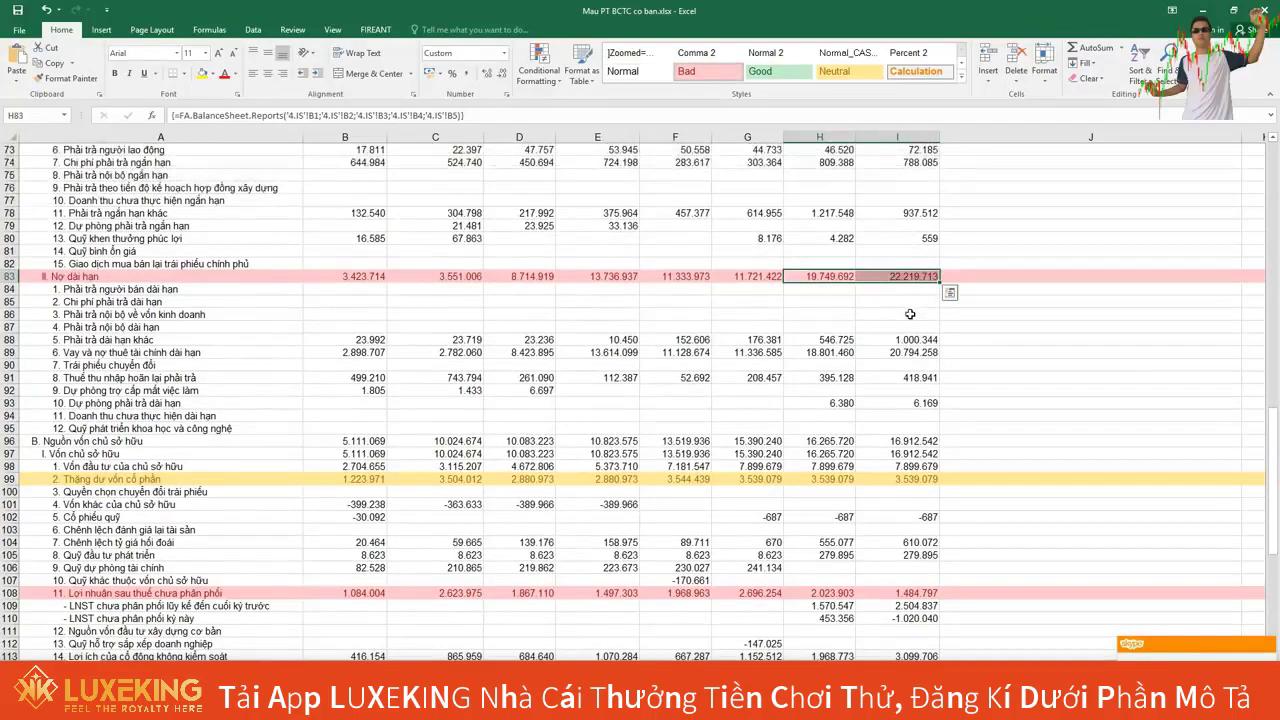
pyautogui.scroll(4, 909, 314)
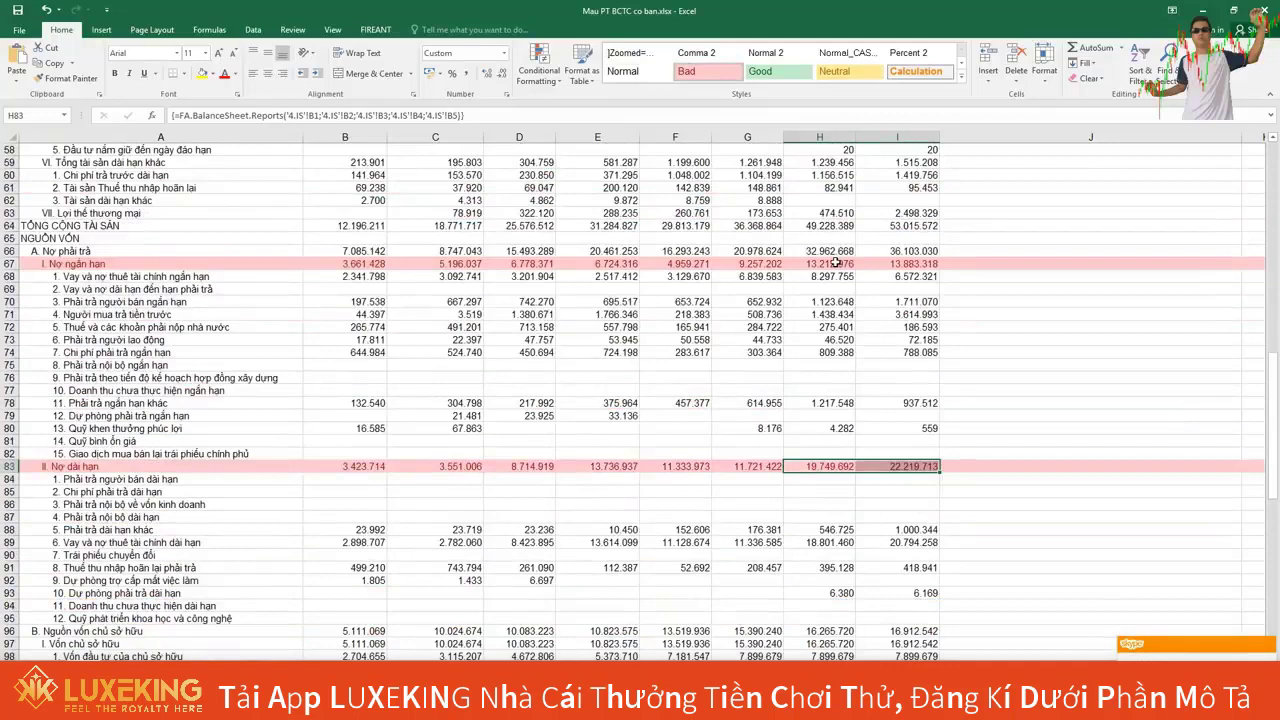
pyautogui.moveTo(835, 263); pyautogui.dragTo(870, 266)
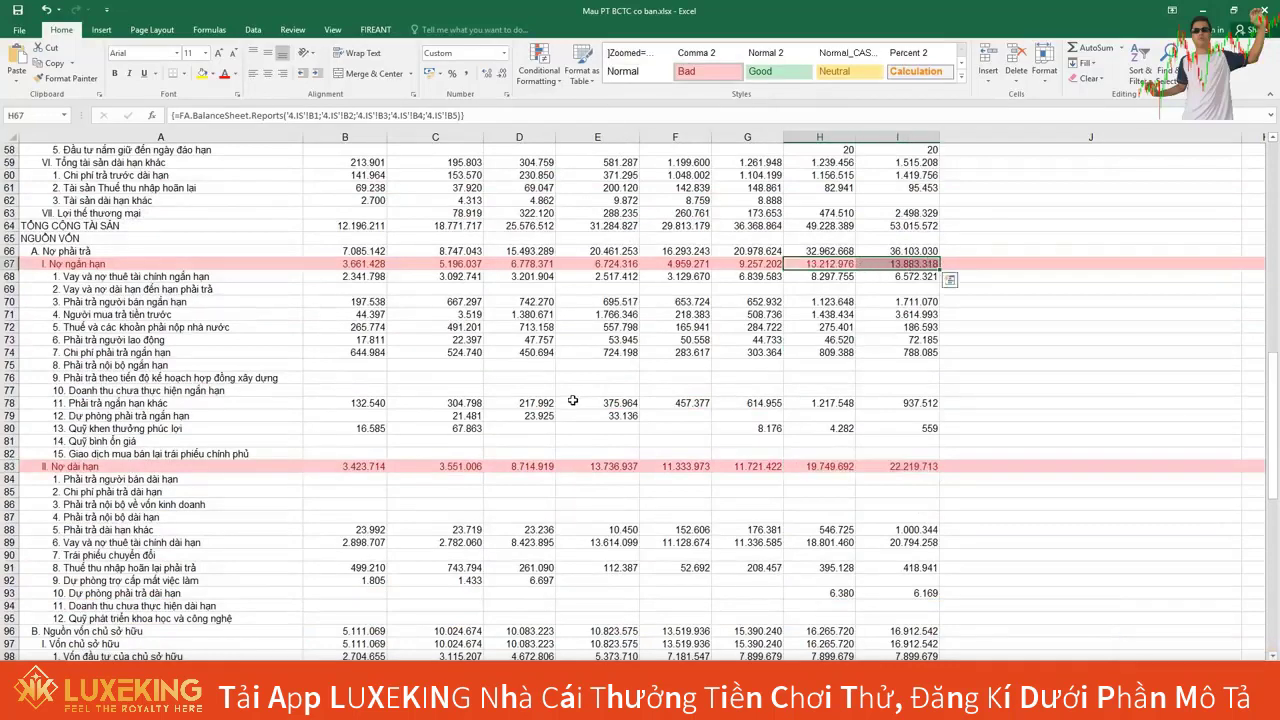
# Compare short-term borrowings and finance leases in row 68 and customer prepayments in row 71 between 2015 and 2016.
pyautogui.click(806, 276)
pyautogui.moveTo(806, 276); pyautogui.dragTo(875, 280)
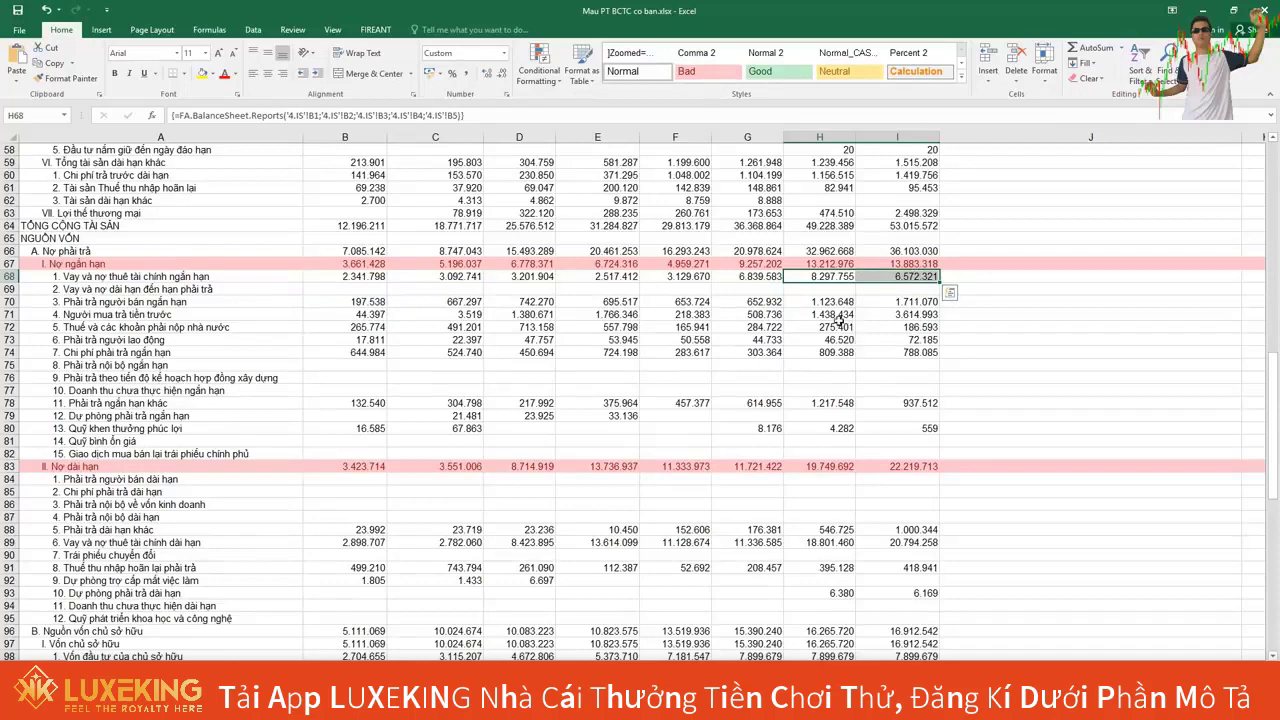
pyautogui.moveTo(828, 314); pyautogui.dragTo(882, 316)
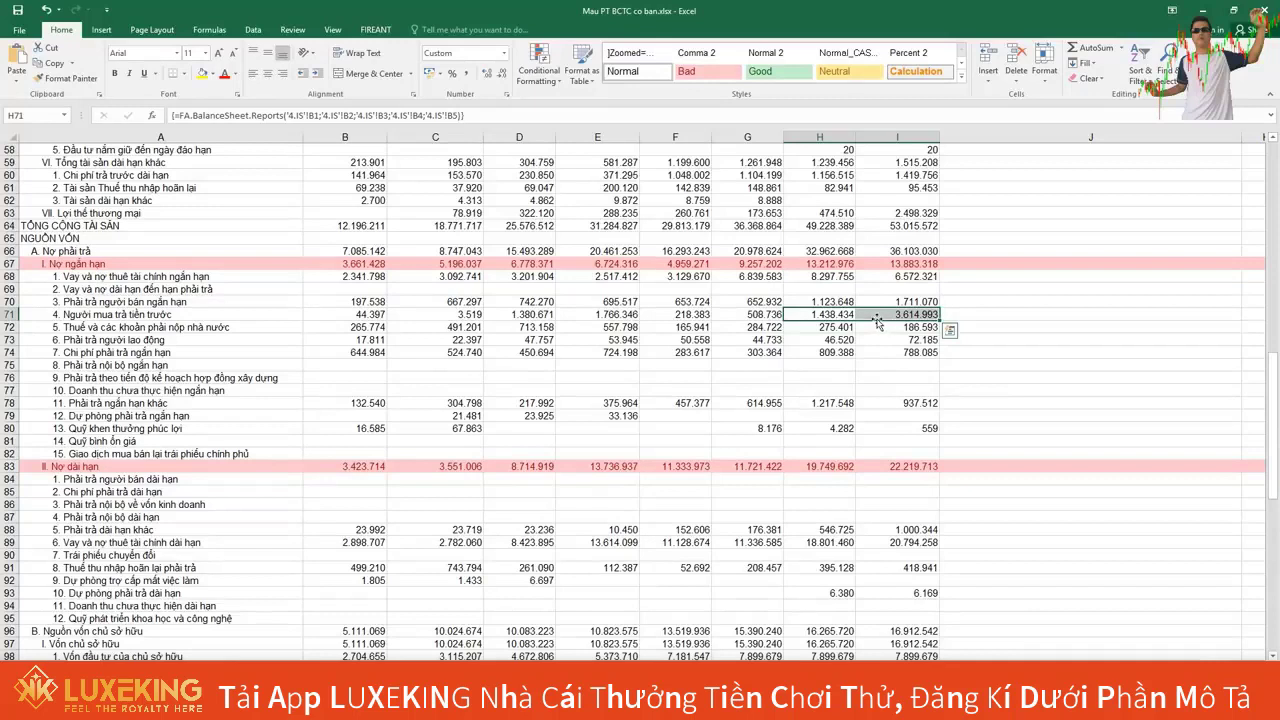
pyautogui.click(882, 315)
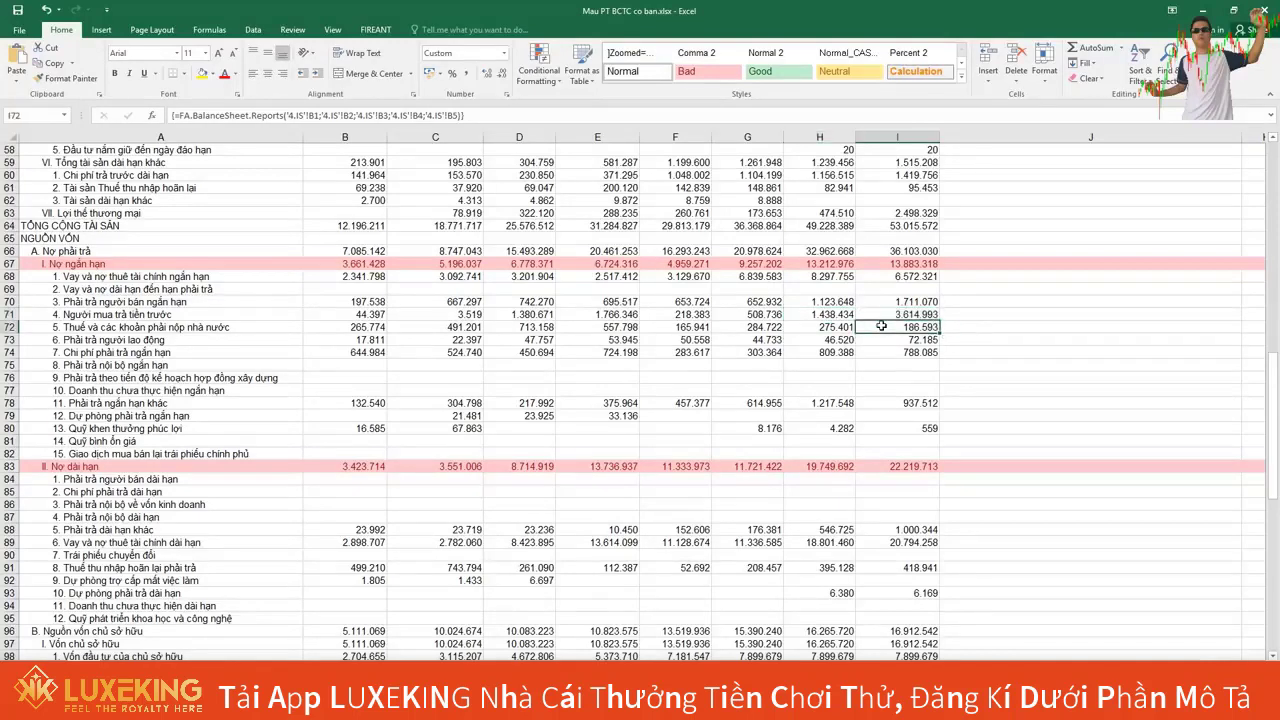
# Compare the 2015–2016 short-term borrowings in row 68 with long-term borrowings in row 89, and select the 2016 long-term debt in row 83.
pyautogui.click(829, 275)
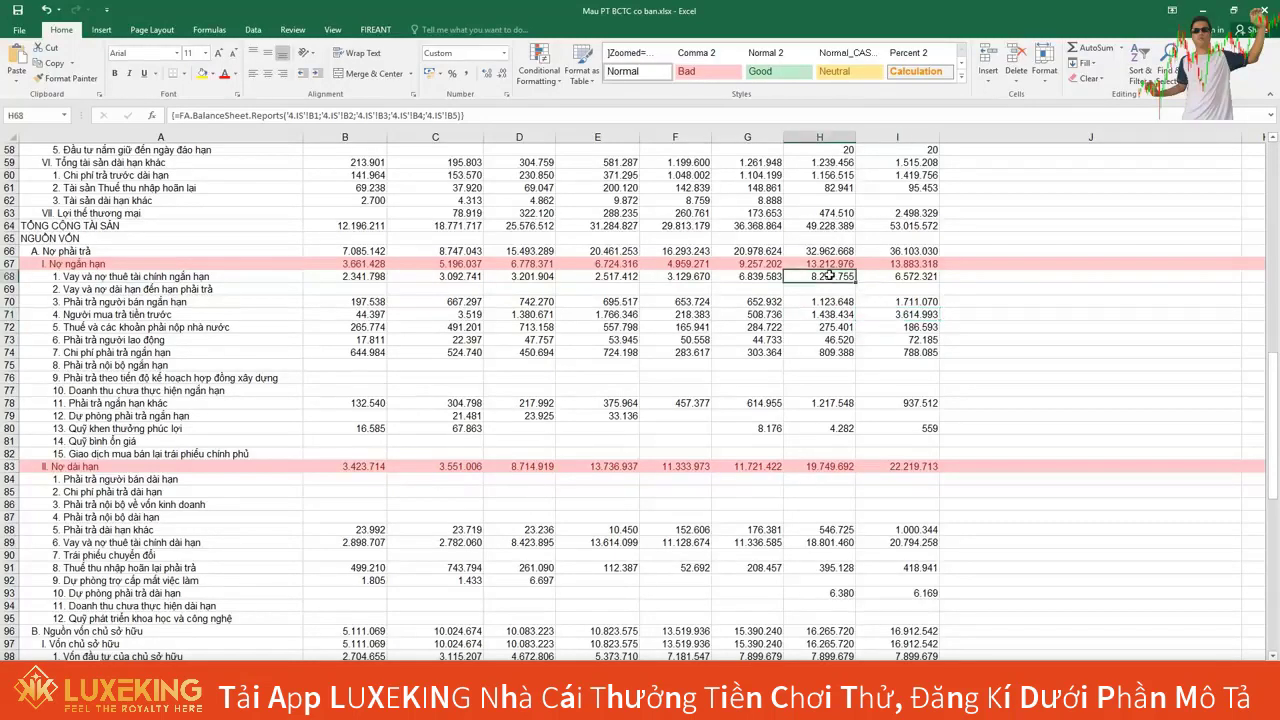
pyautogui.moveTo(829, 275); pyautogui.dragTo(864, 275)
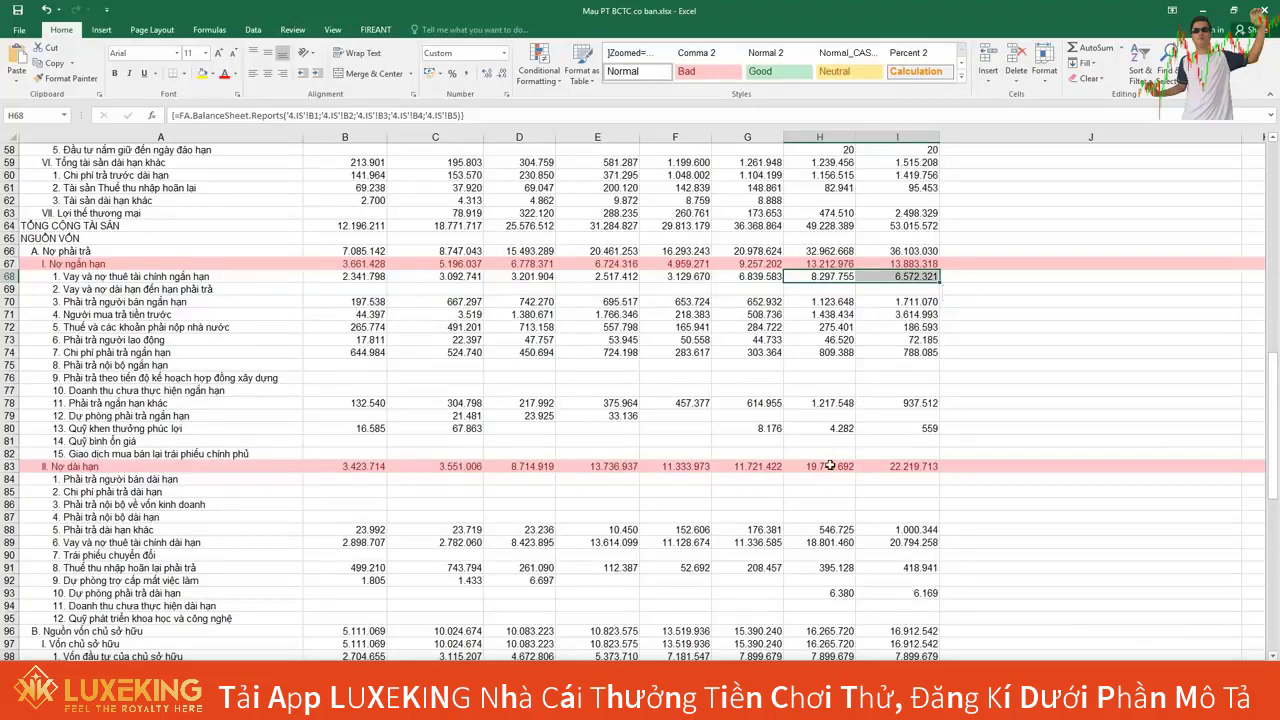
pyautogui.scroll(-1, 826, 477)
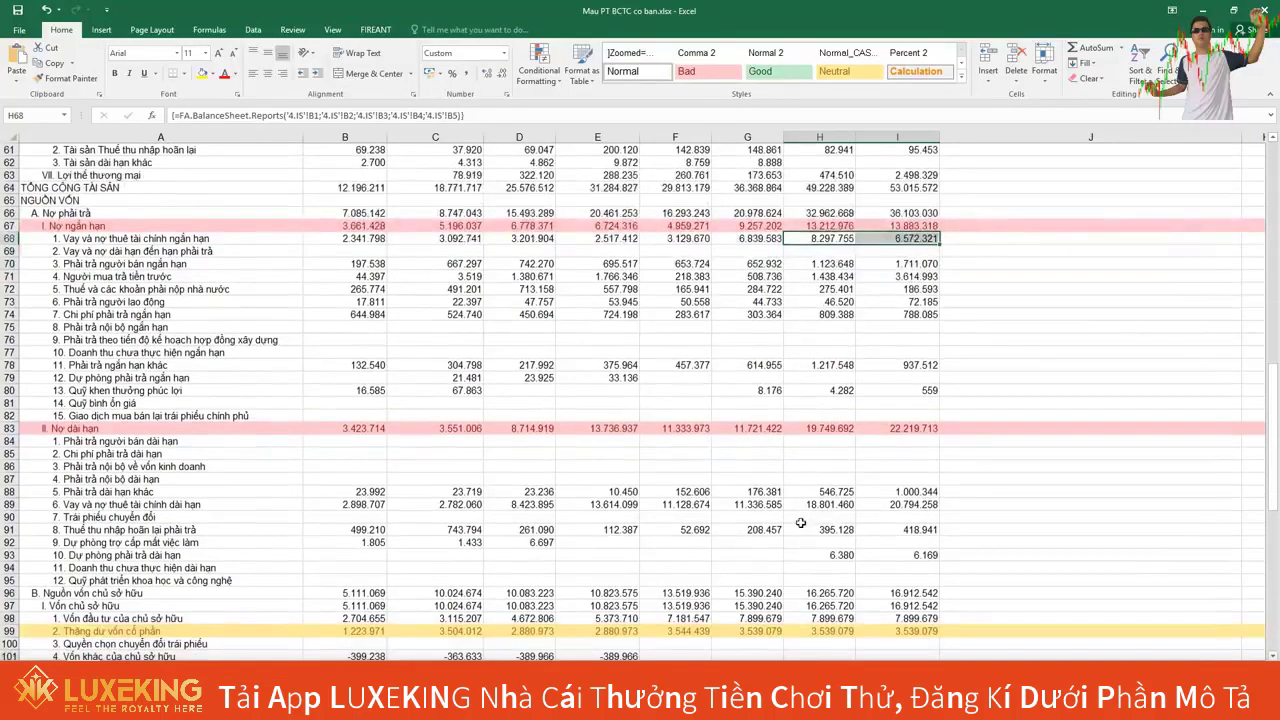
pyautogui.click(900, 505)
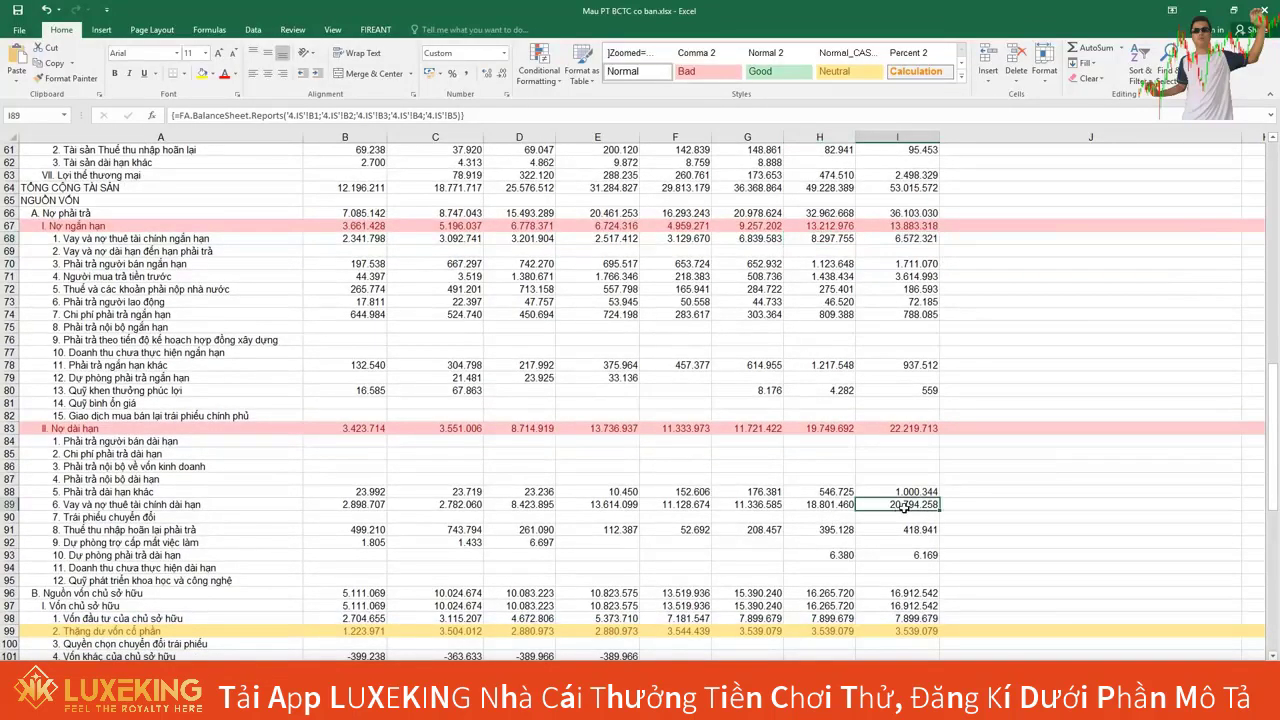
pyautogui.click(830, 505)
pyautogui.click(870, 505)
pyautogui.click(889, 428)
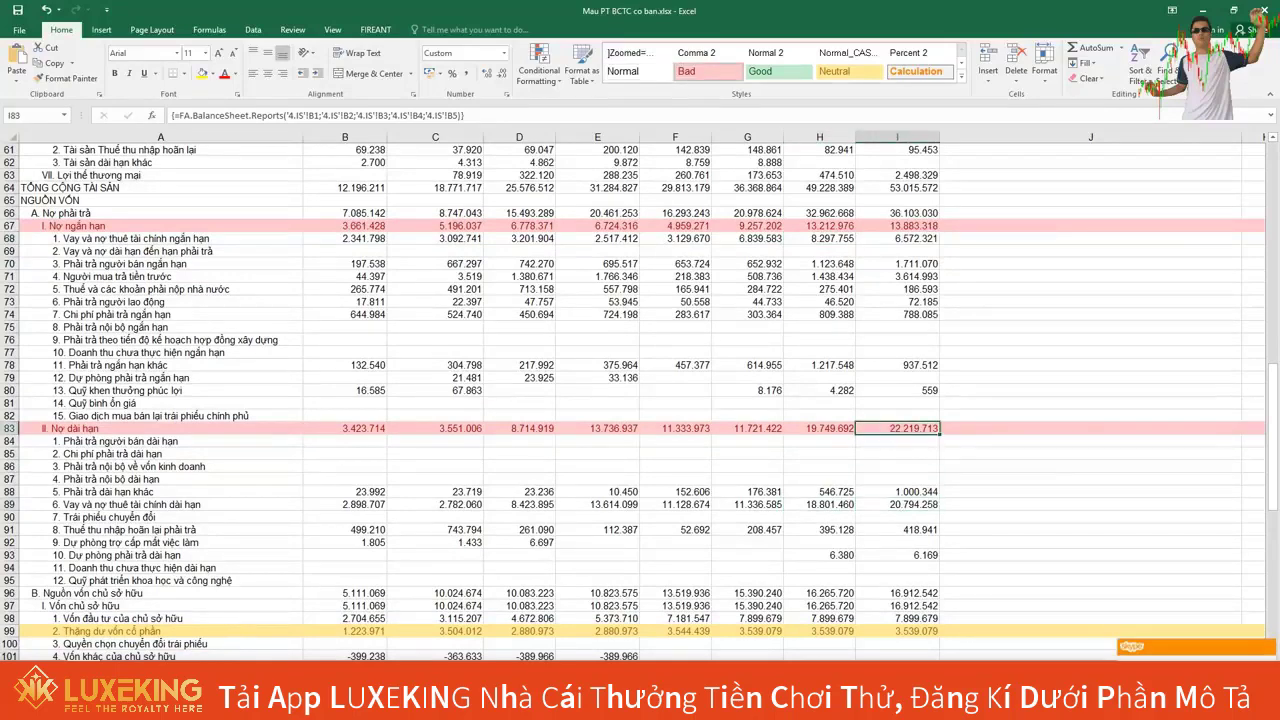
# Check the interest expense in row 16 of the income statement across 2014, 2015 and 2016.
pyautogui.hotkey('ctrl', 'pageup')
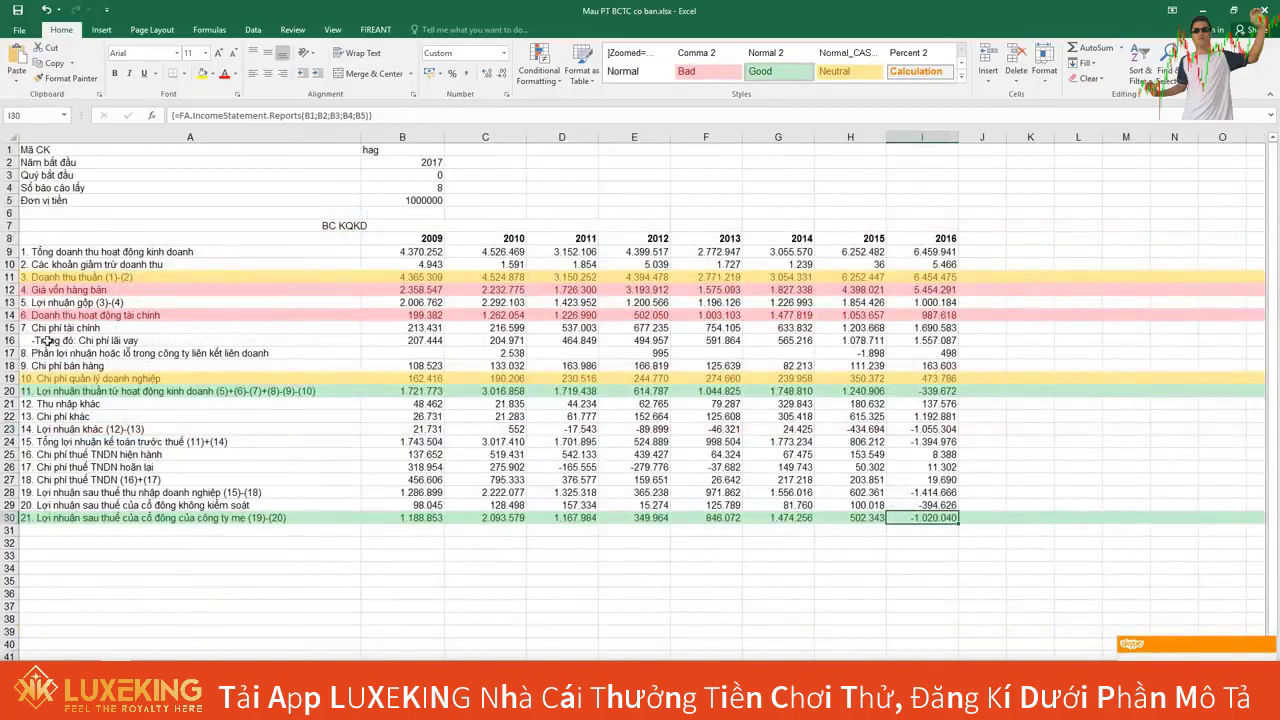
pyautogui.click(908, 342)
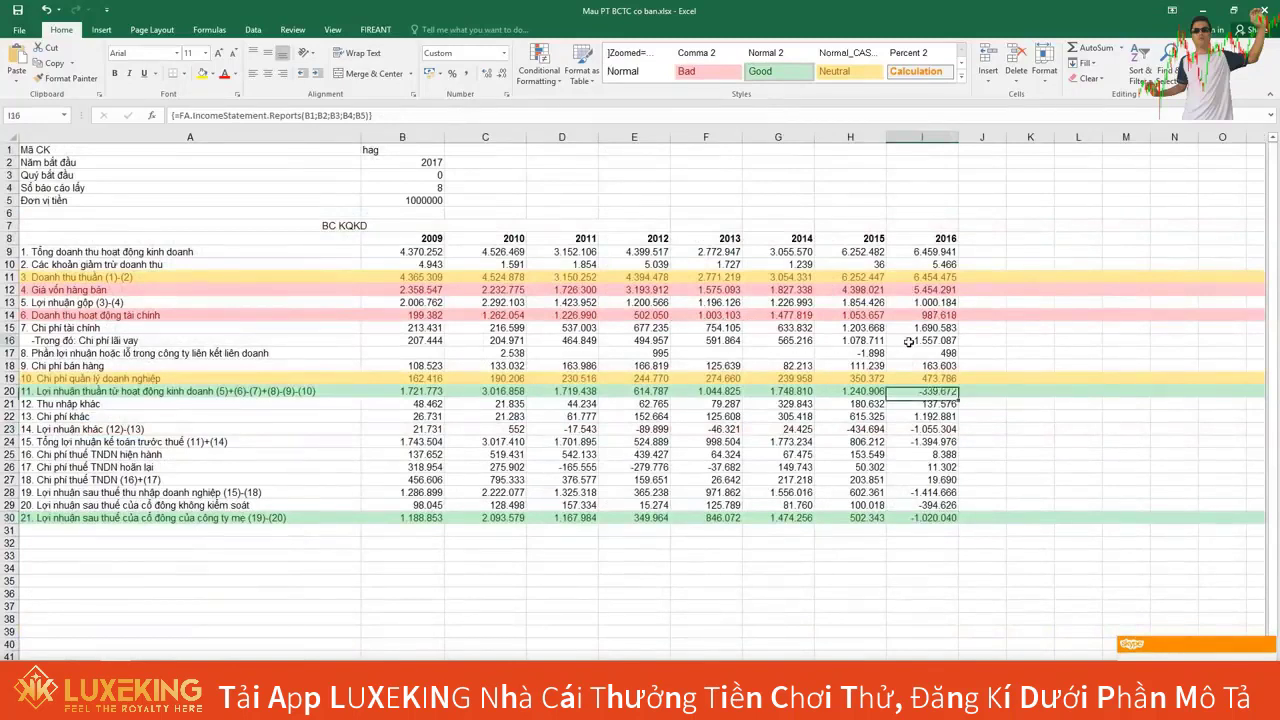
pyautogui.click(860, 342)
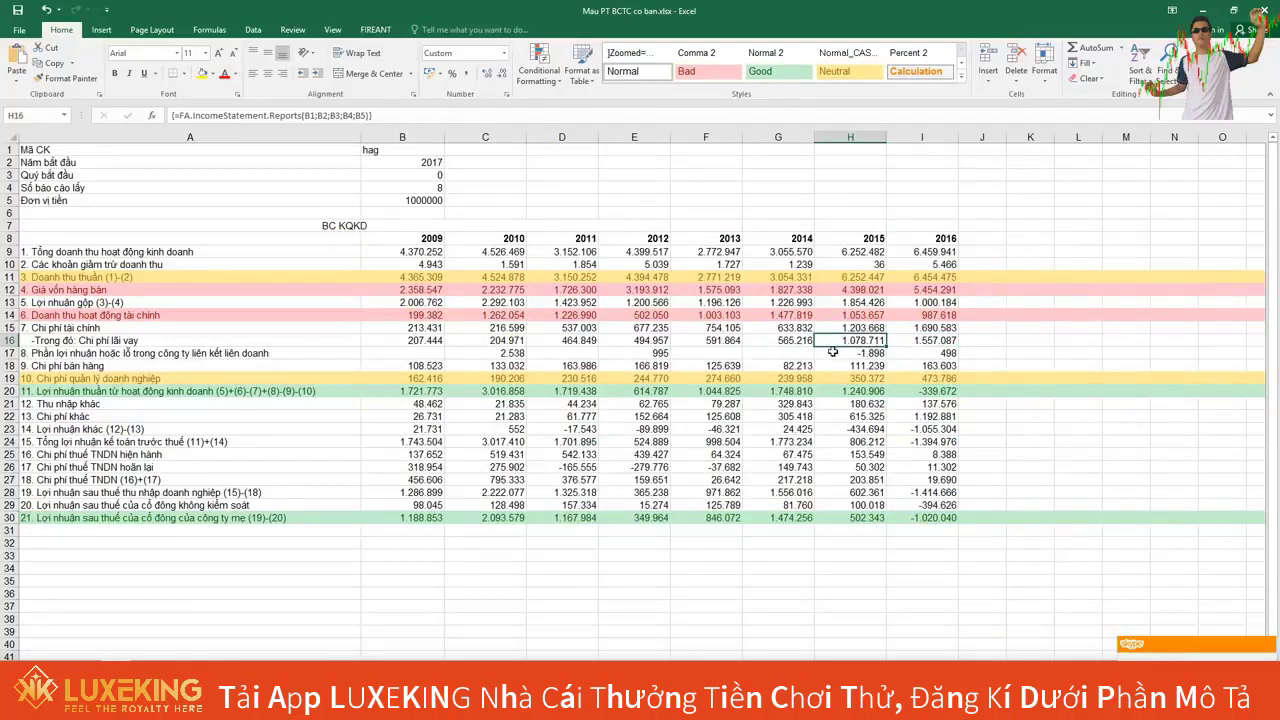
pyautogui.click(917, 341)
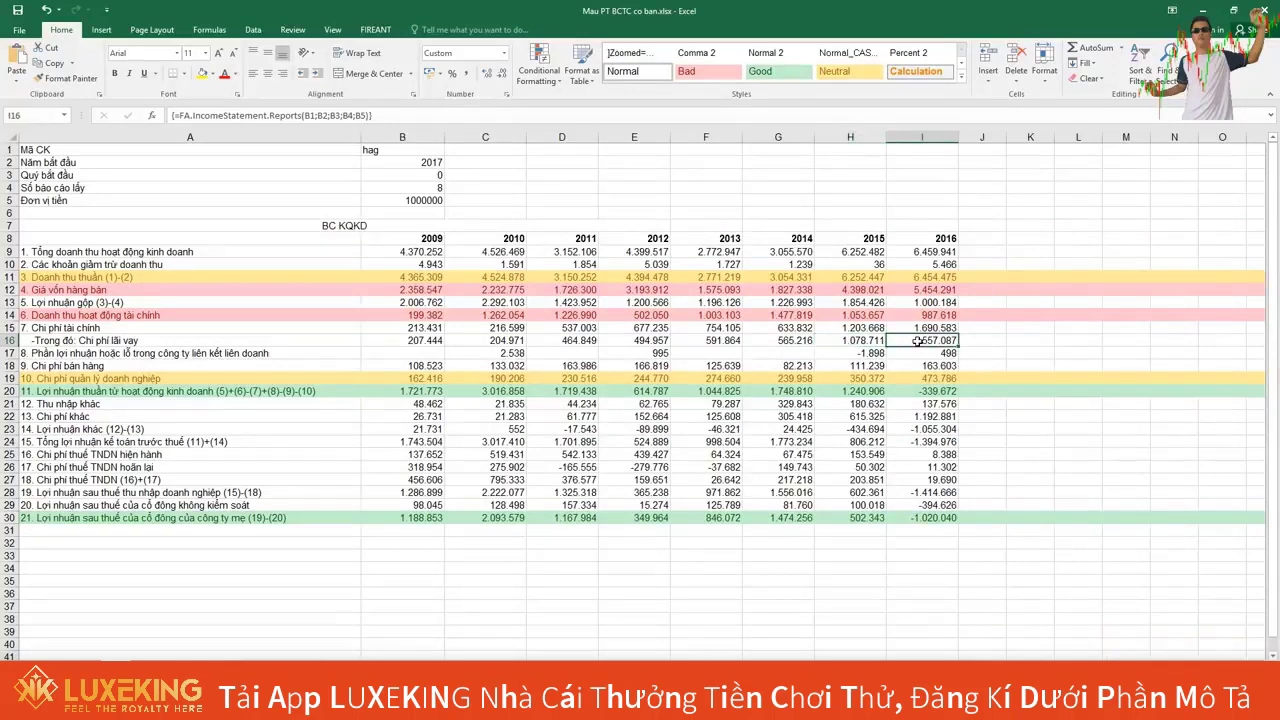
pyautogui.click(864, 342)
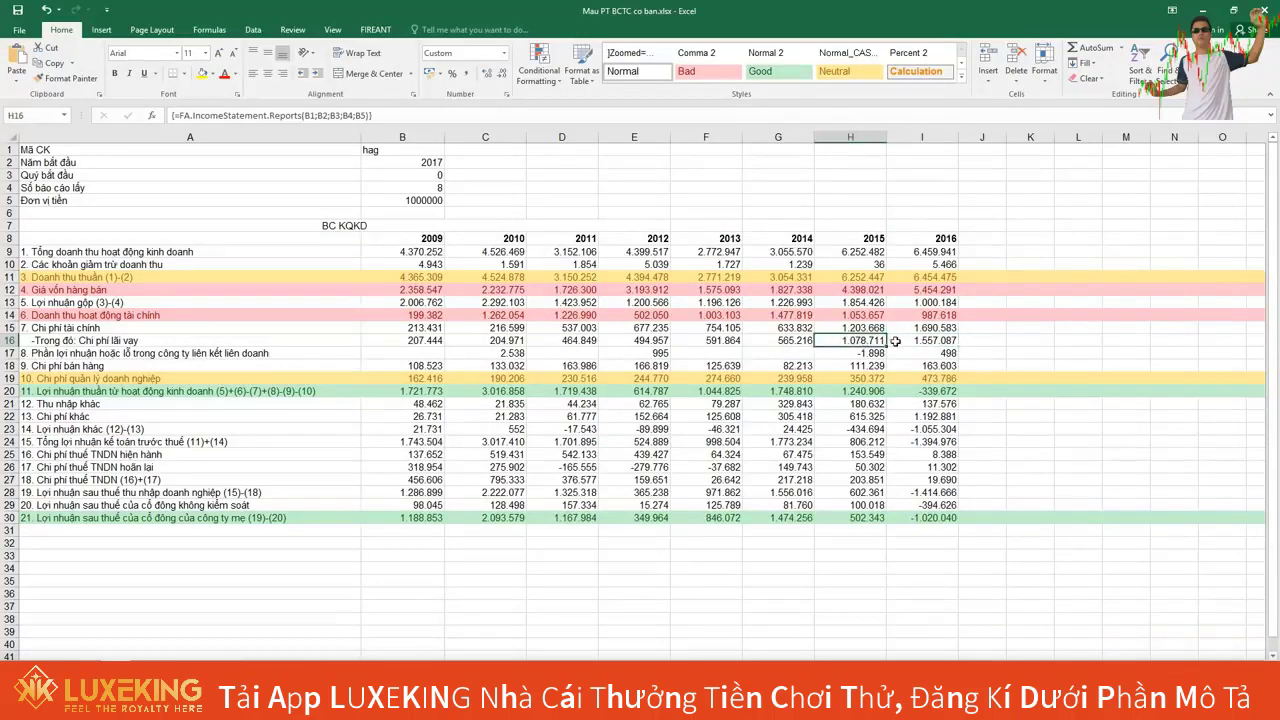
pyautogui.click(896, 341)
pyautogui.click(845, 341)
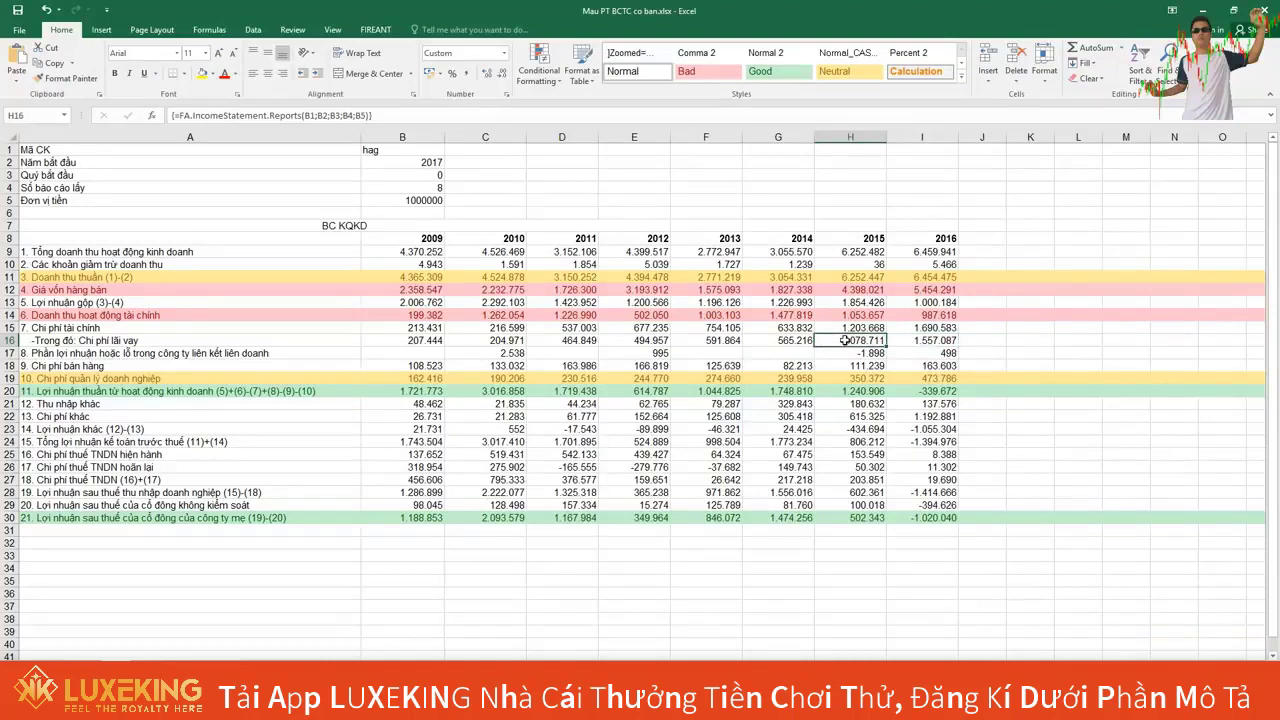
pyautogui.click(796, 344)
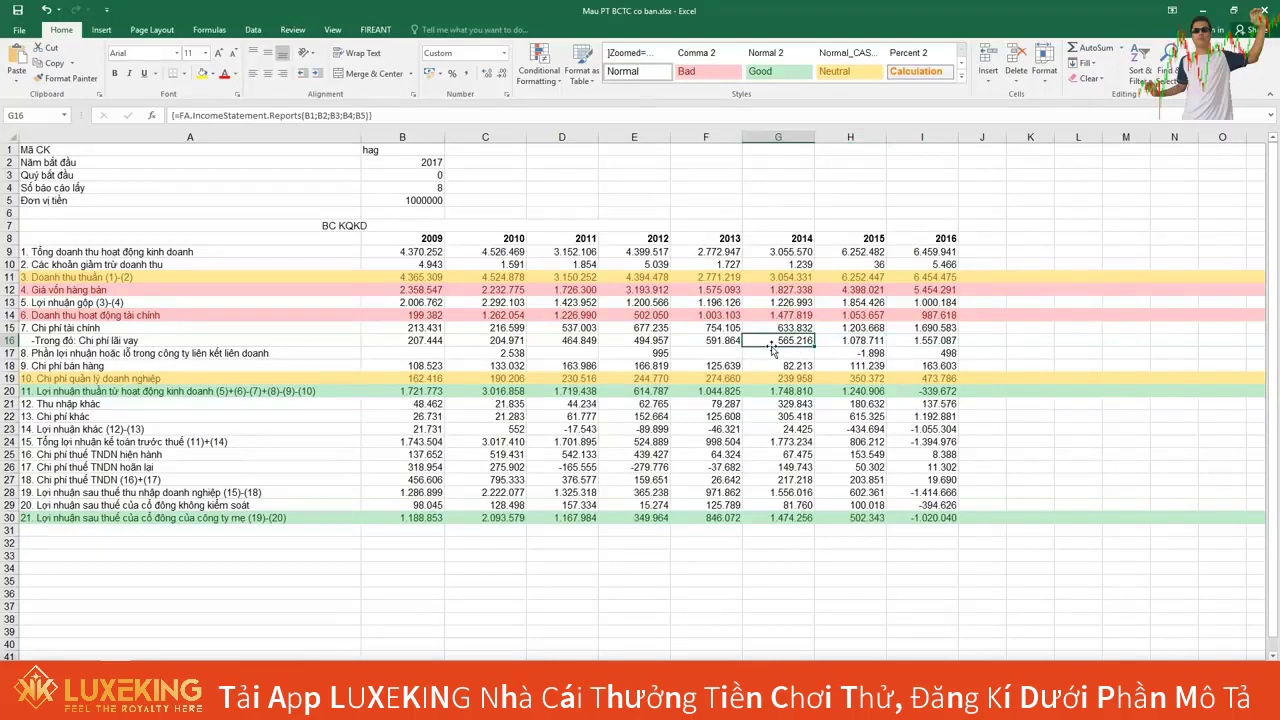
pyautogui.click(850, 344)
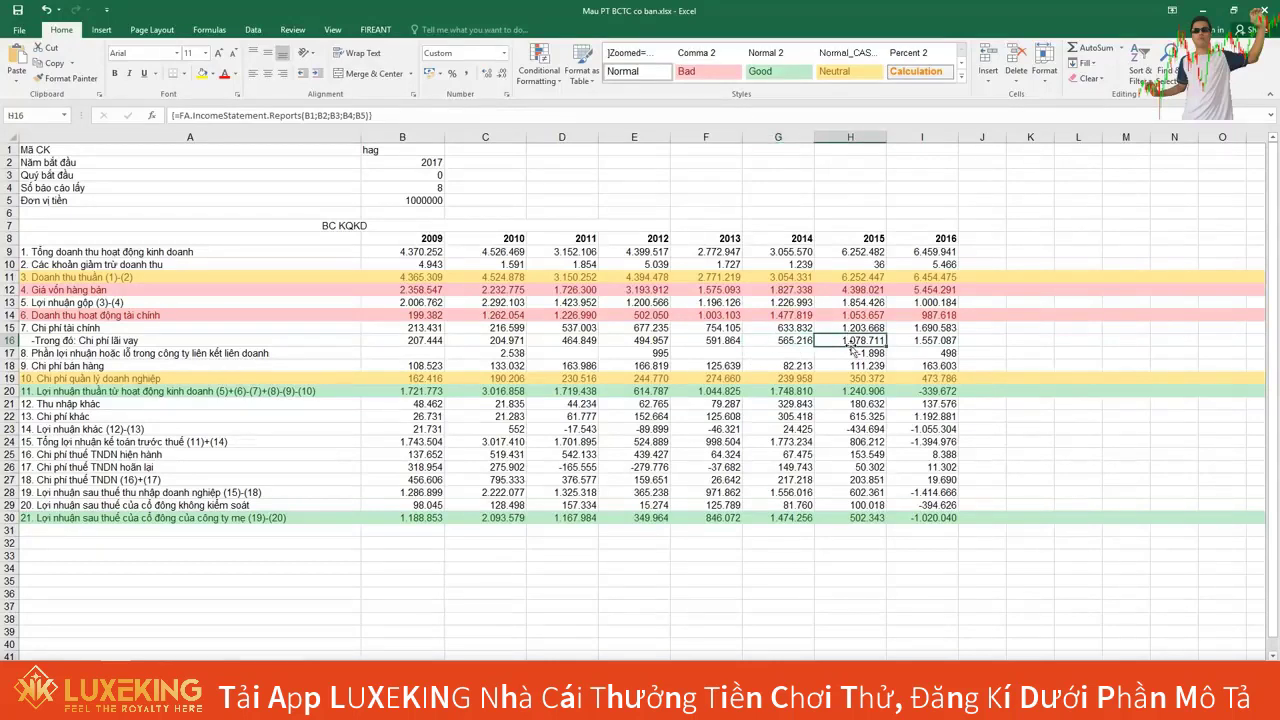
pyautogui.click(920, 340)
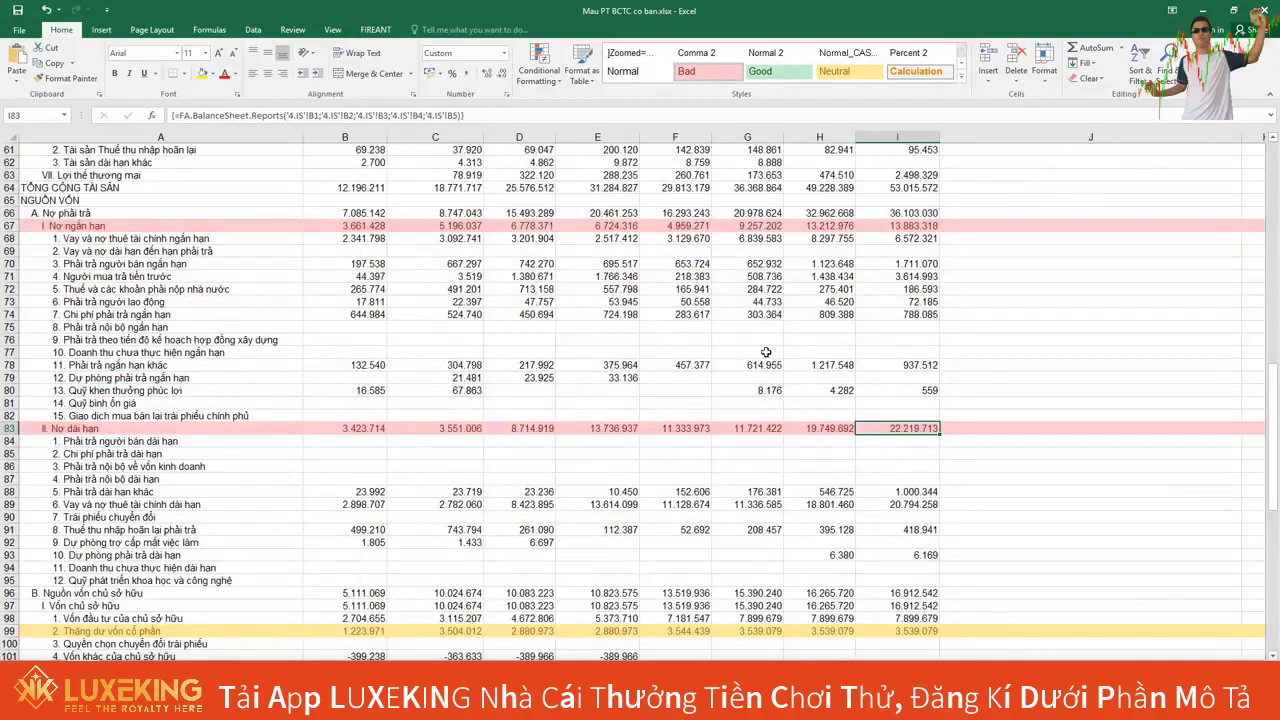
# Review the balance sheet's assets, selecting 2016 current assets and comparing 2015–2016 investment property cost in row 48 and tangible fixed assets in row 38.
pyautogui.scroll(4, 826, 370)
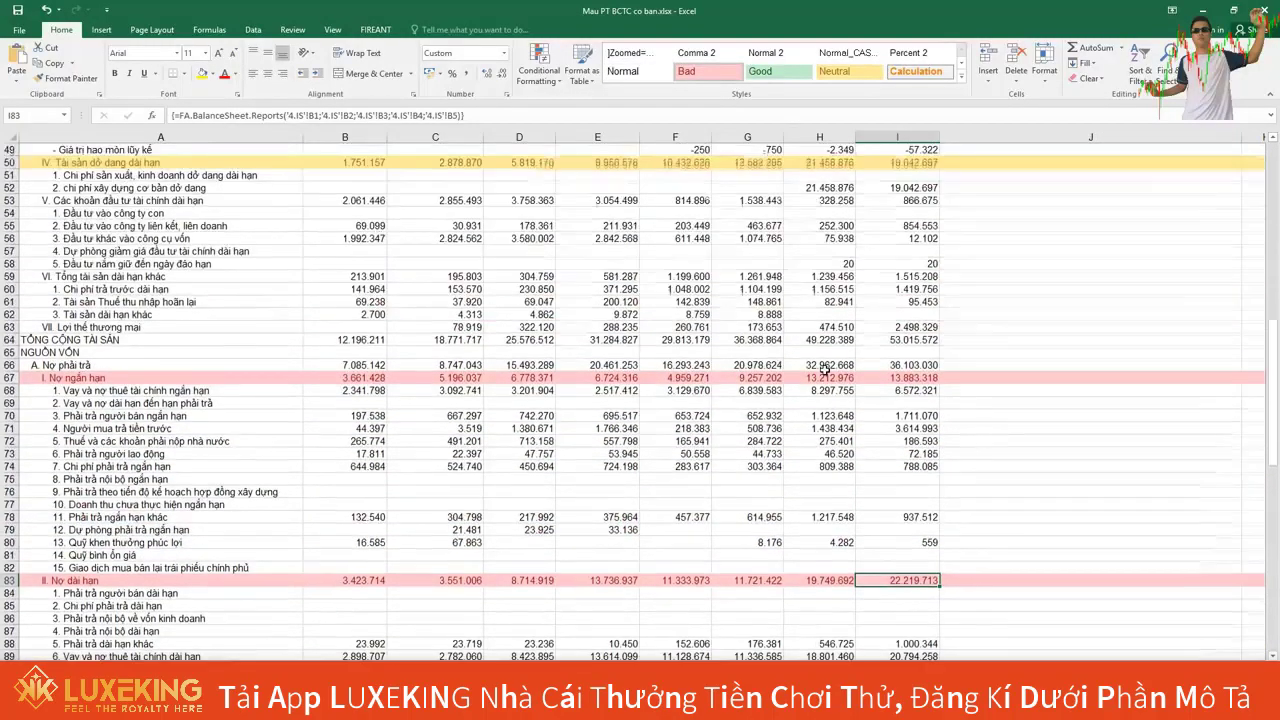
pyautogui.scroll(16, 826, 370)
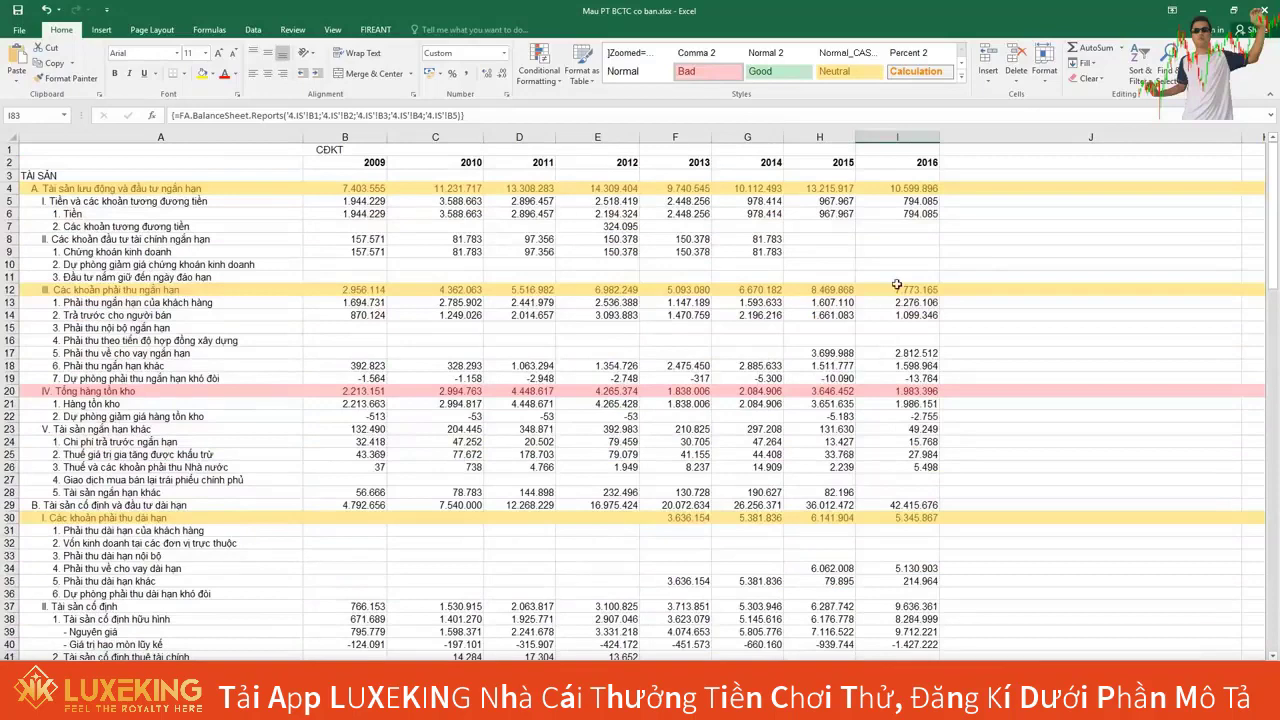
pyautogui.click(906, 188)
pyautogui.scroll(-3, 868, 320)
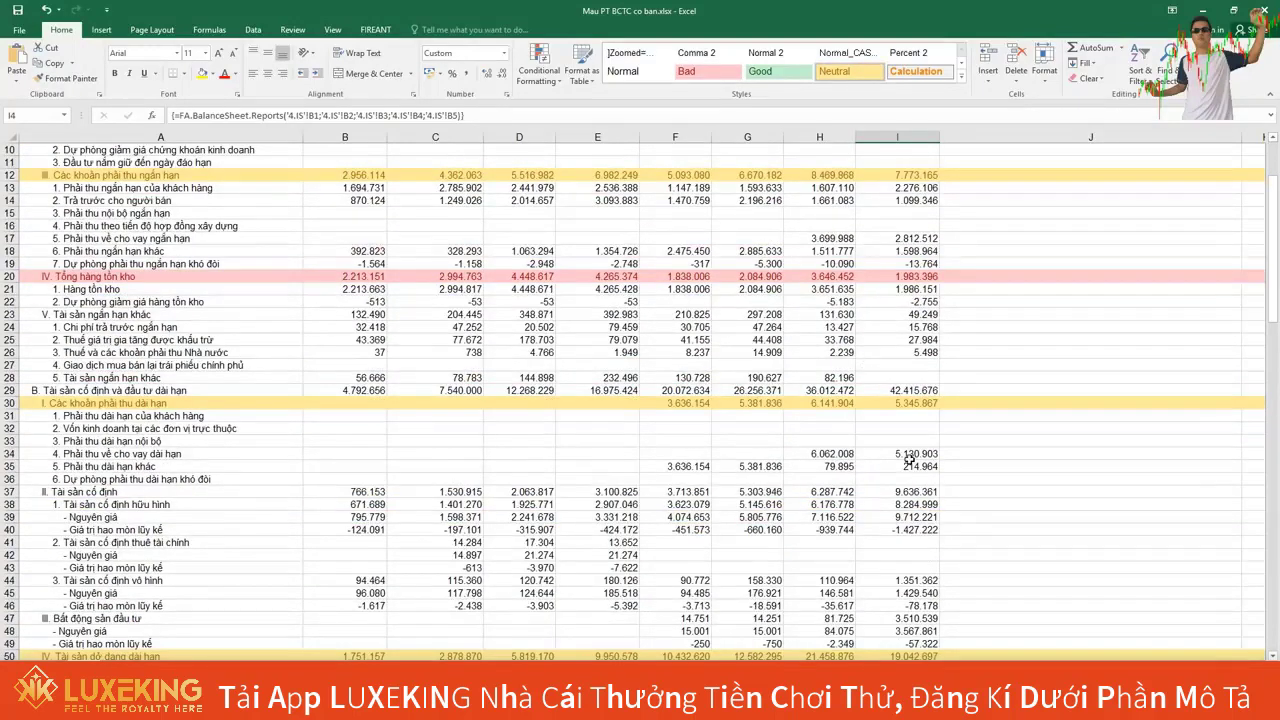
pyautogui.scroll(-3, 907, 458)
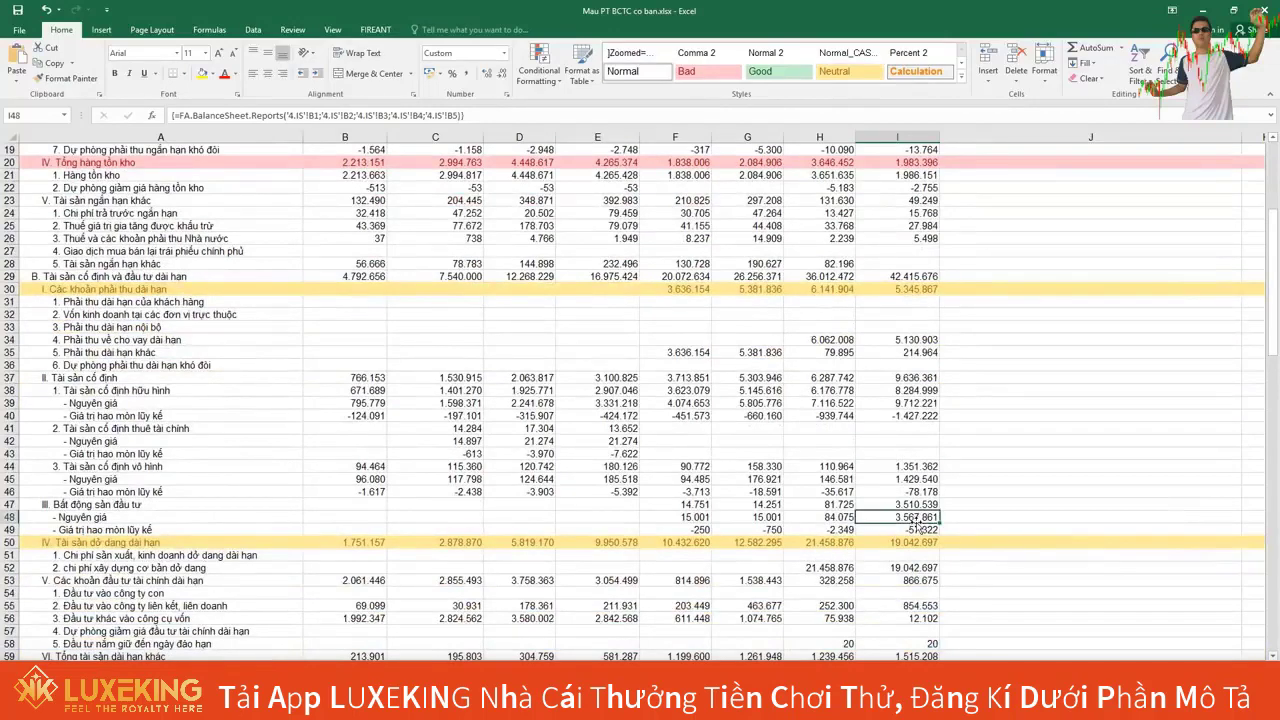
pyautogui.click(828, 518)
pyautogui.click(883, 521)
pyautogui.click(843, 392)
pyautogui.click(897, 391)
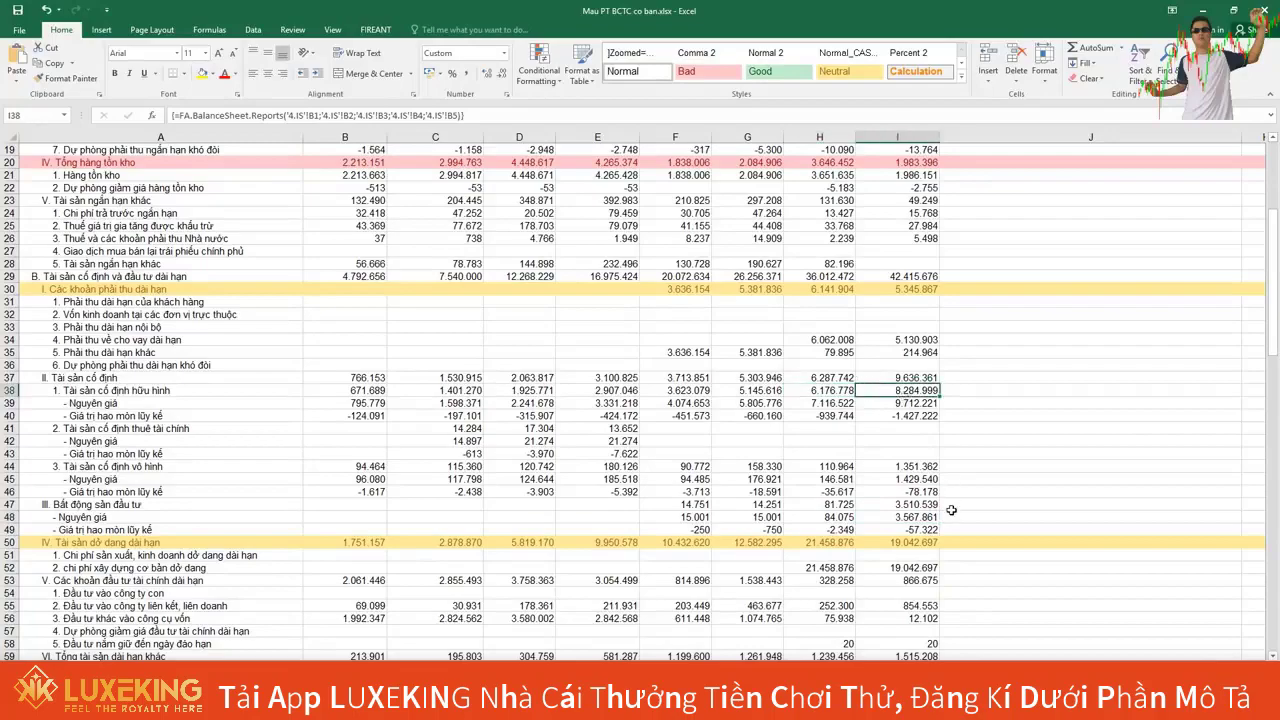
# Examine the 2016 total capital sources in row 118 and owners' equity in row 96.
pyautogui.scroll(-3, 951, 510)
pyautogui.scroll(-11, 951, 510)
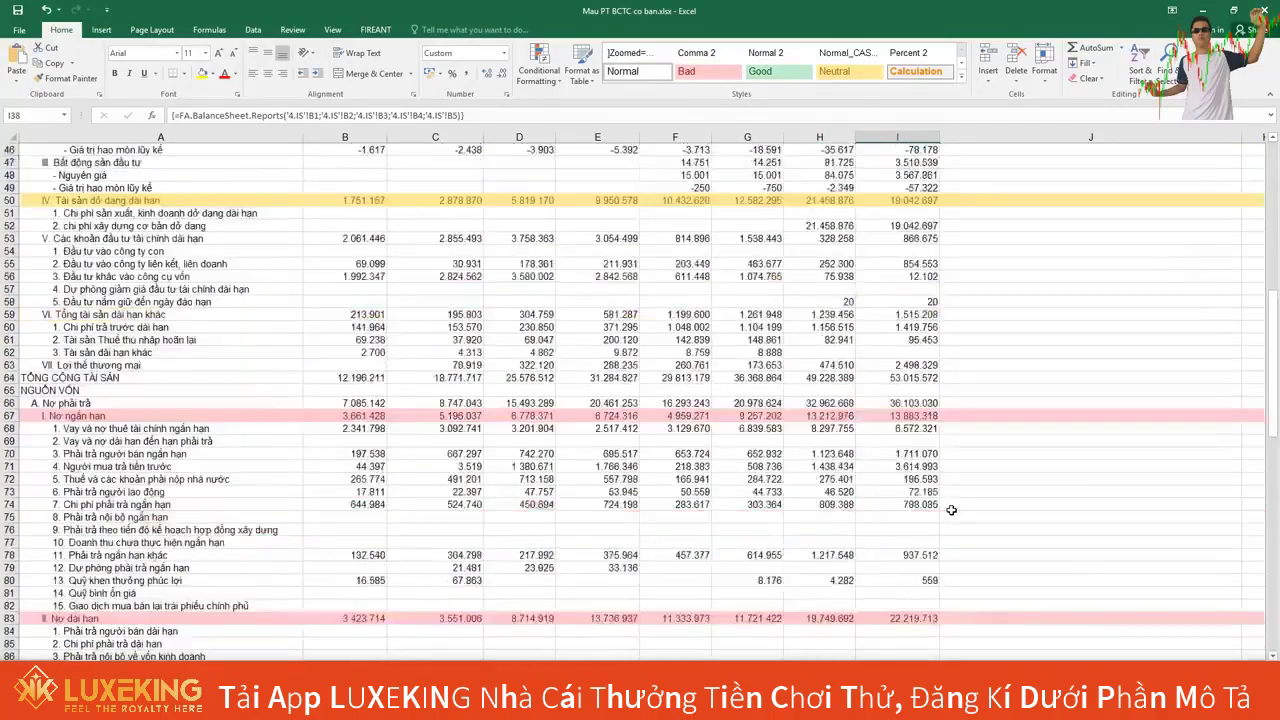
pyautogui.scroll(-11, 951, 510)
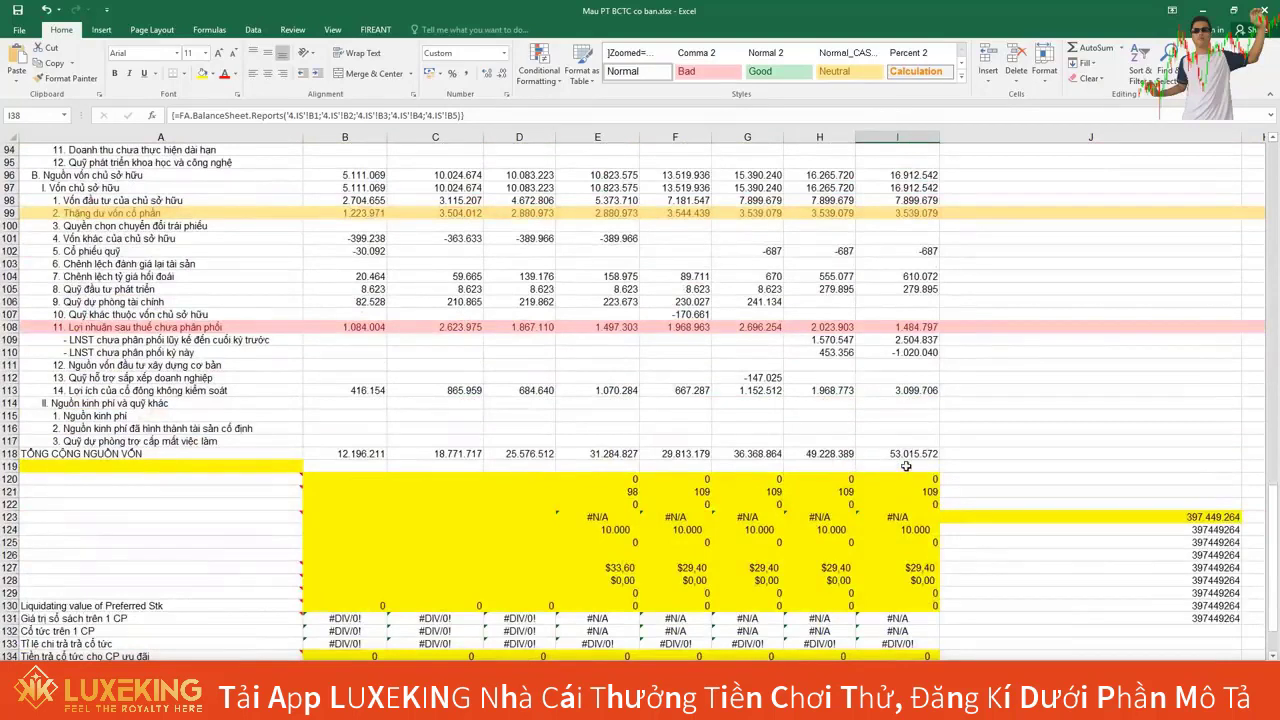
pyautogui.click(907, 456)
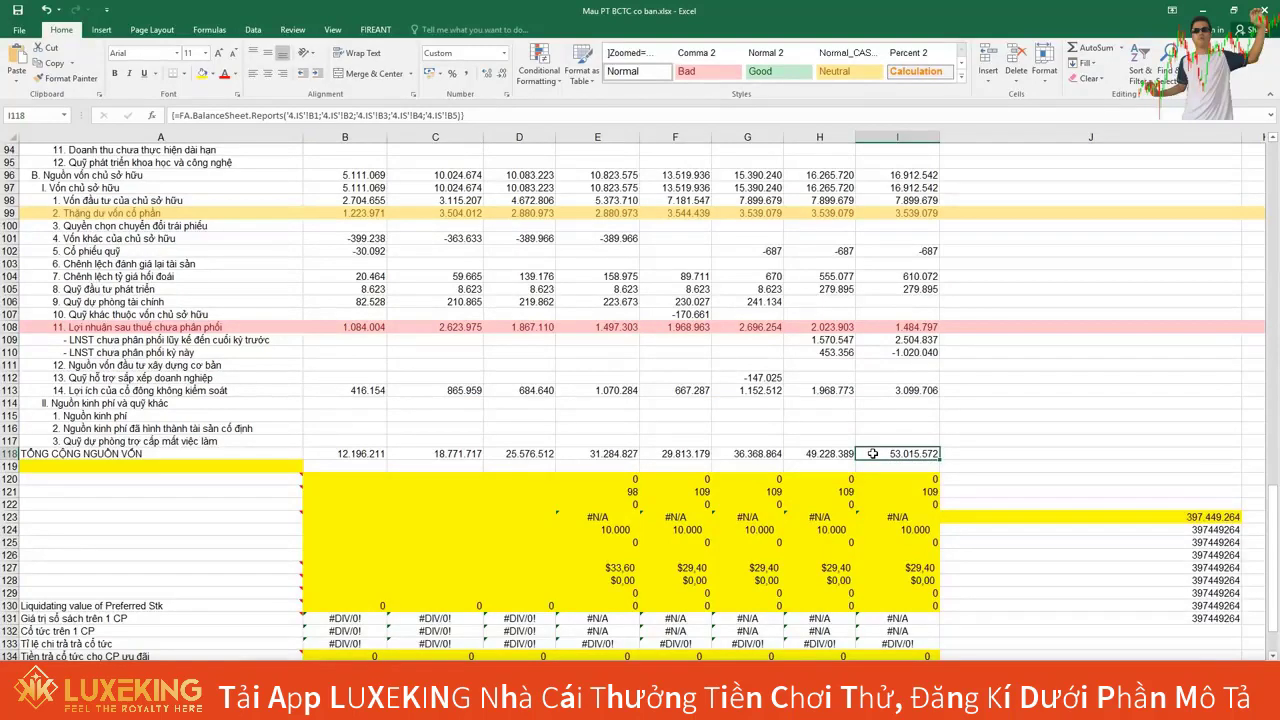
pyautogui.scroll(2, 872, 453)
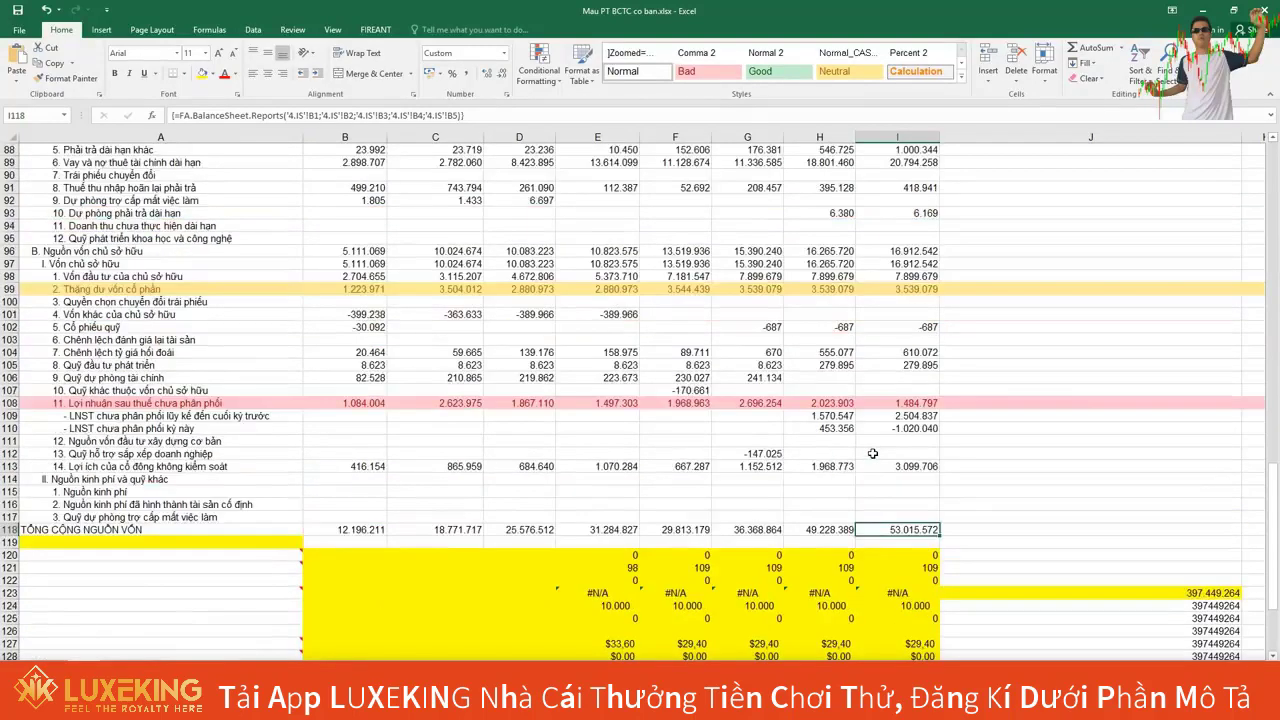
pyautogui.click(890, 251)
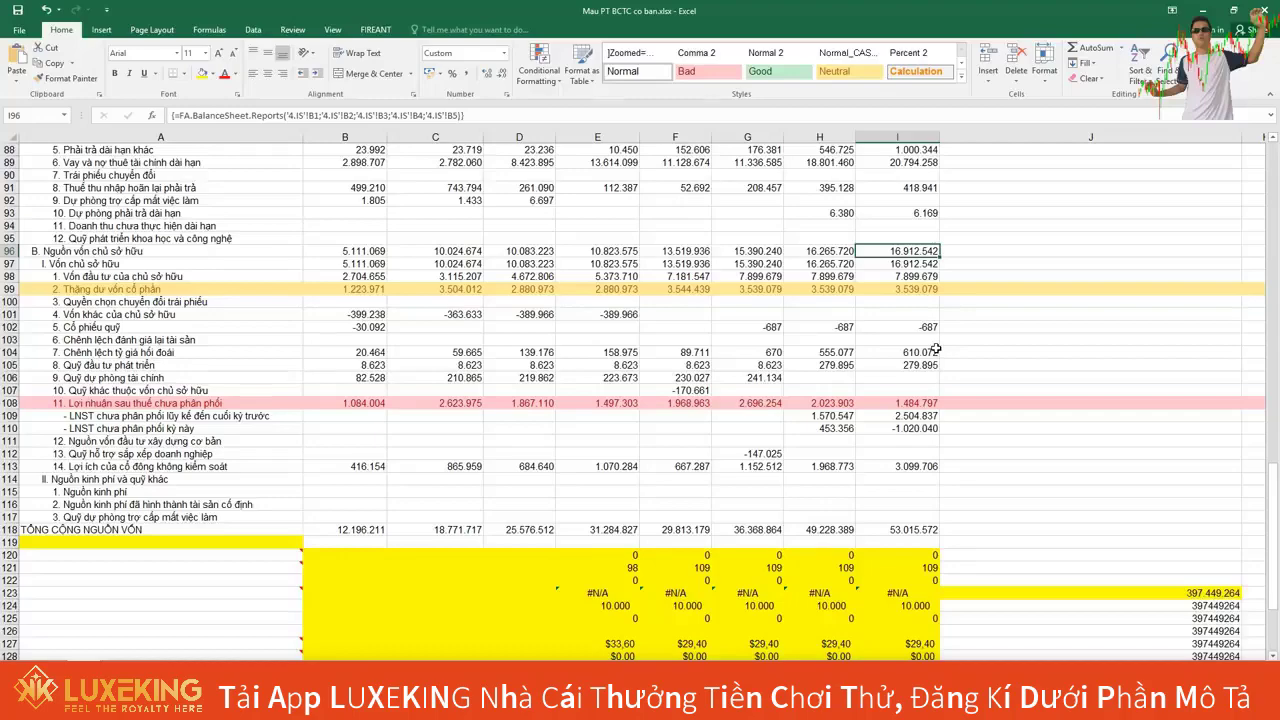
# Look back over the liabilities and equity sections, and return to the asset items of the balance sheet.
pyautogui.scroll(6, 936, 348)
pyautogui.scroll(3, 936, 348)
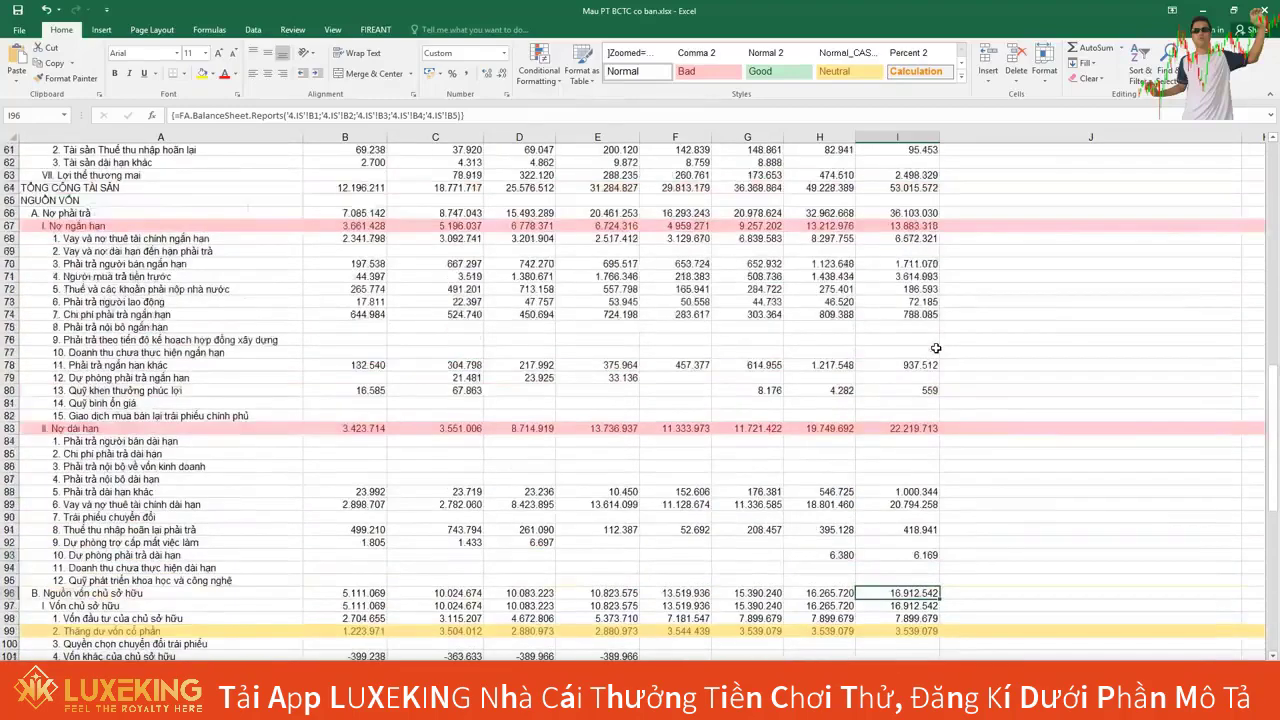
pyautogui.scroll(-6, 936, 348)
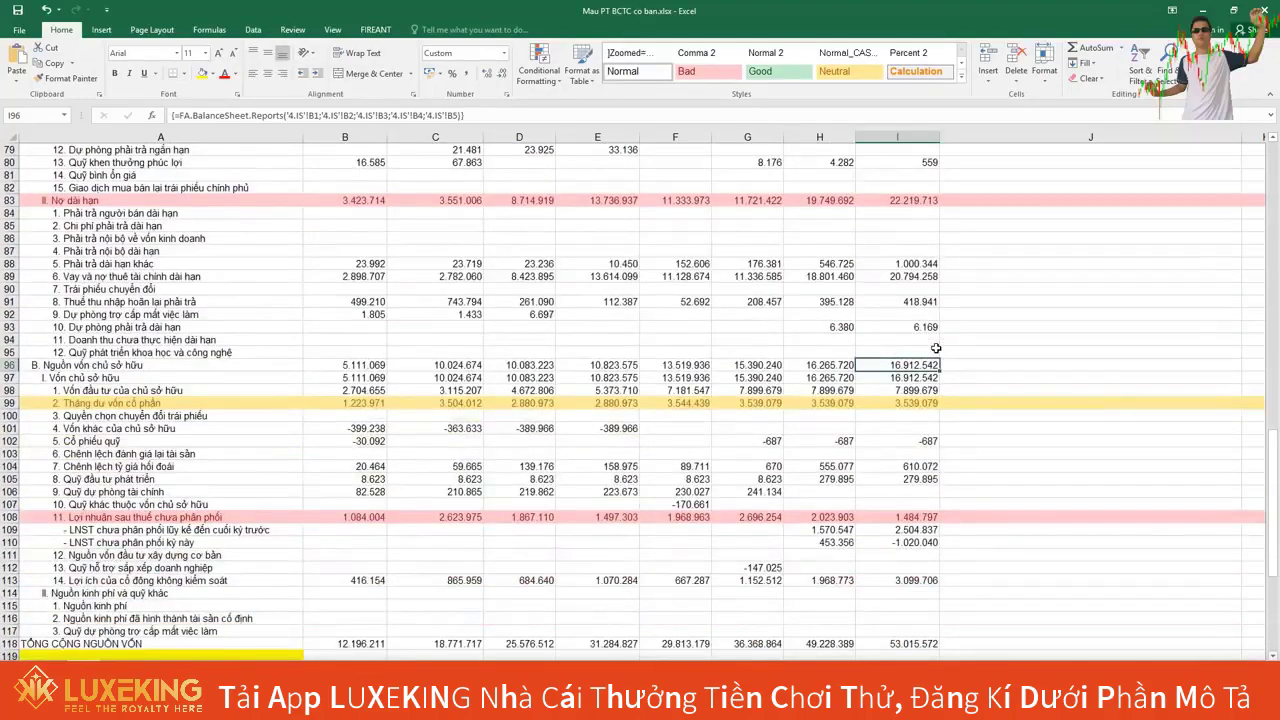
pyautogui.scroll(-2, 936, 348)
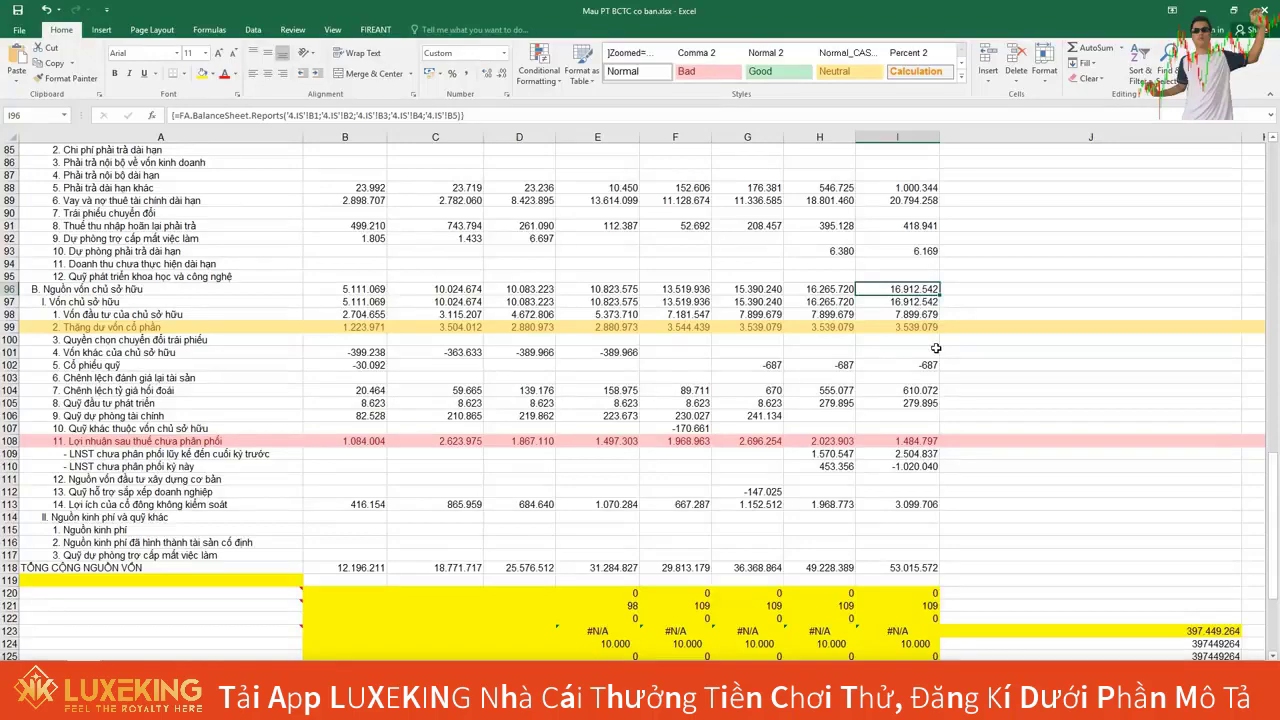
pyautogui.scroll(8, 936, 348)
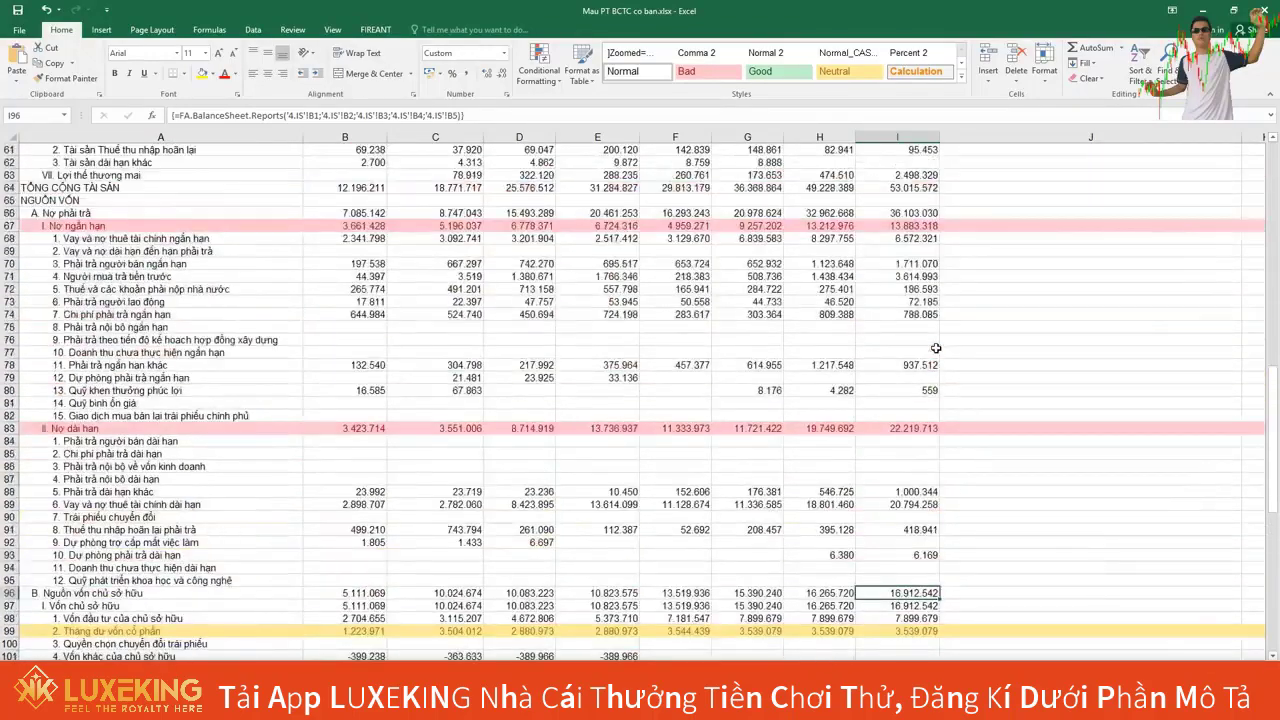
pyautogui.scroll(11, 936, 348)
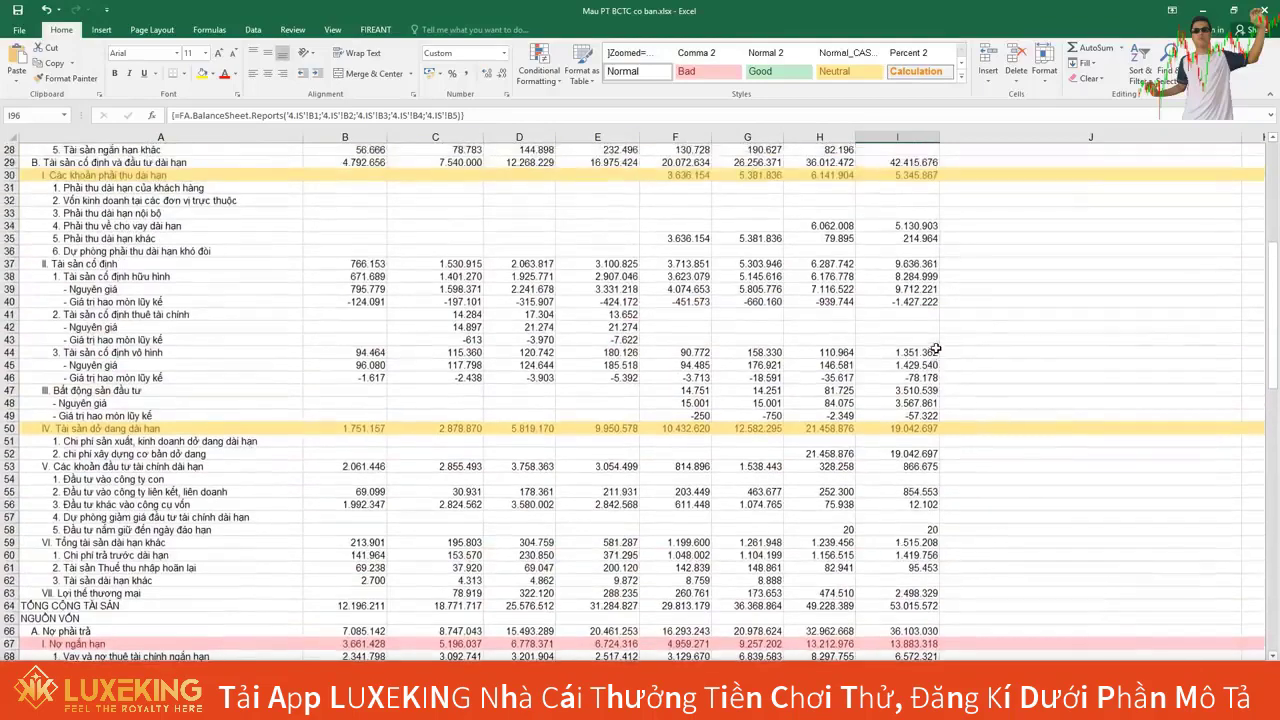
pyautogui.scroll(6, 936, 348)
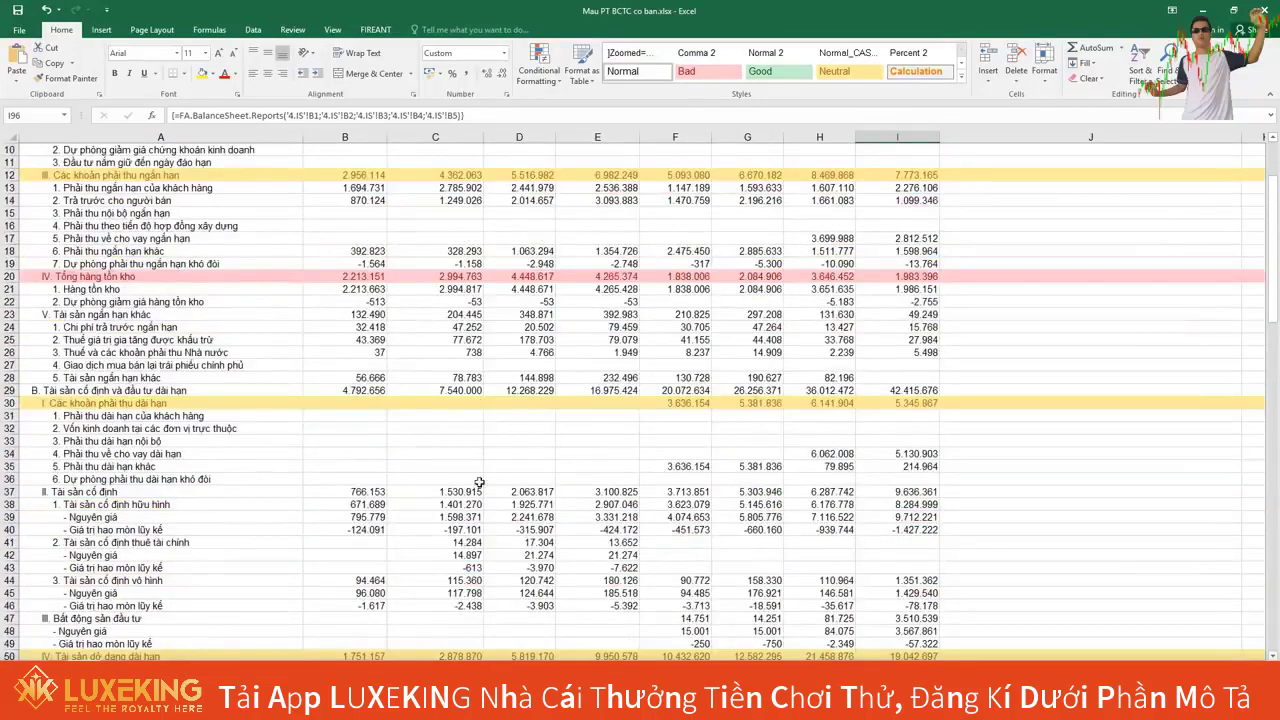
# Open the ratios sheet and examine the Z Score in row 82 for 2013, 2015 and 2016, plus the 2016 sales-to-assets component in row 81.
pyautogui.hotkey('ctrl', 'pagedown')
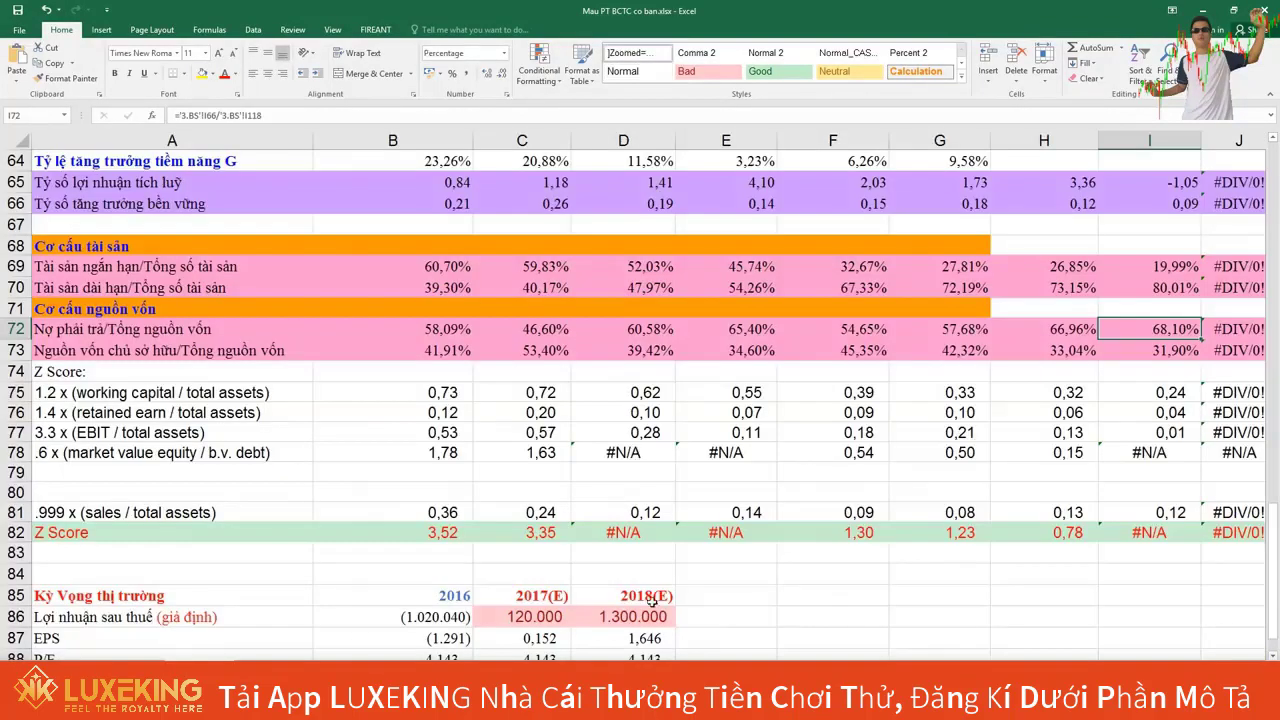
pyautogui.click(1136, 535)
pyautogui.click(1143, 513)
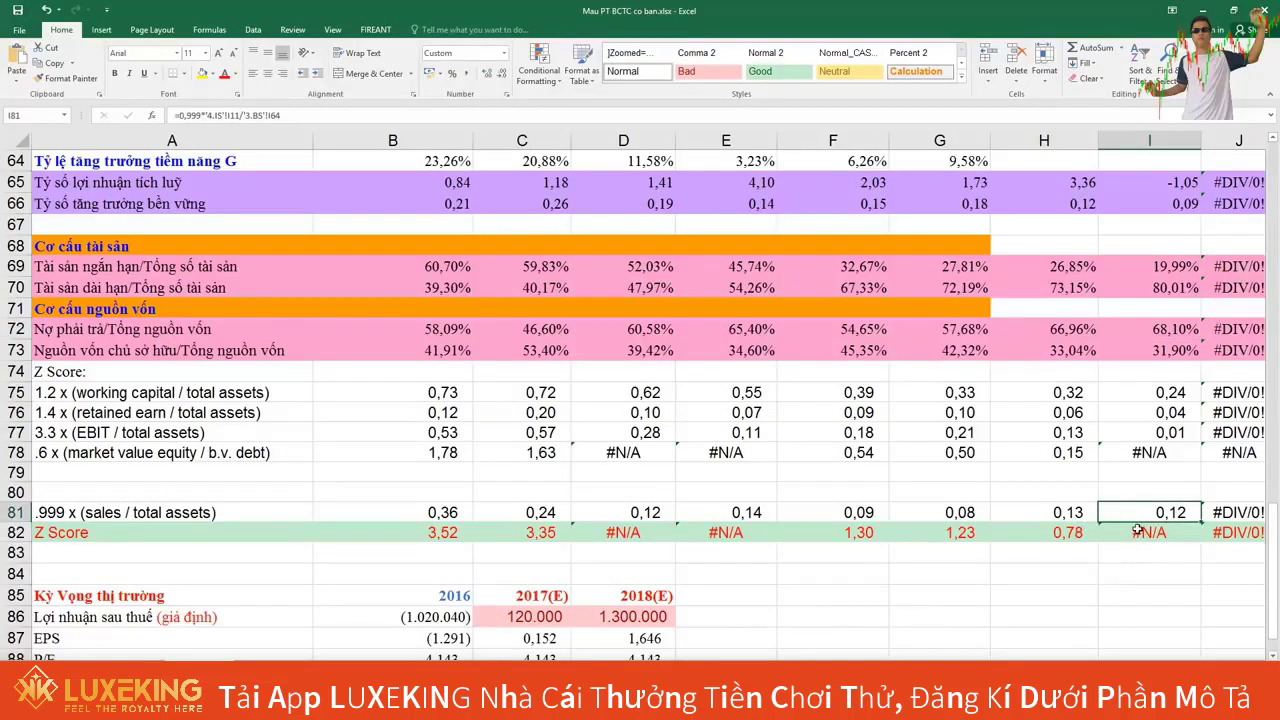
pyautogui.click(1136, 535)
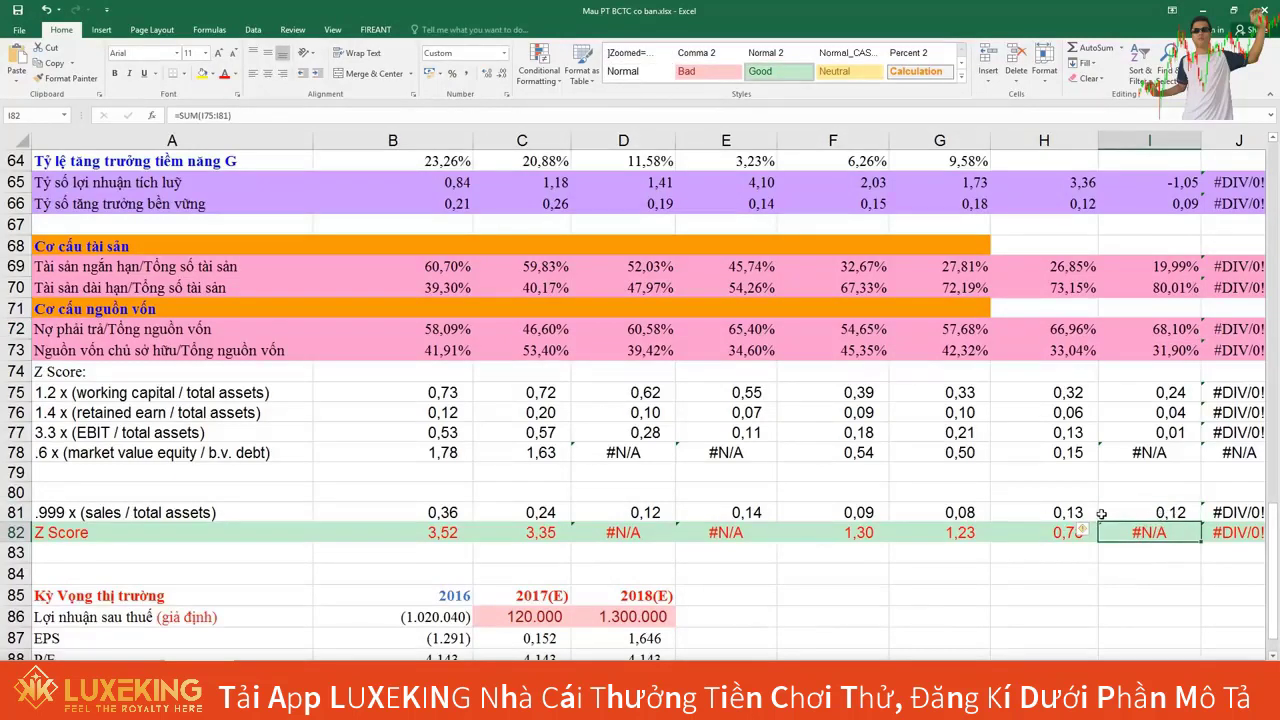
pyautogui.click(1165, 515)
pyautogui.click(1160, 537)
pyautogui.click(843, 535)
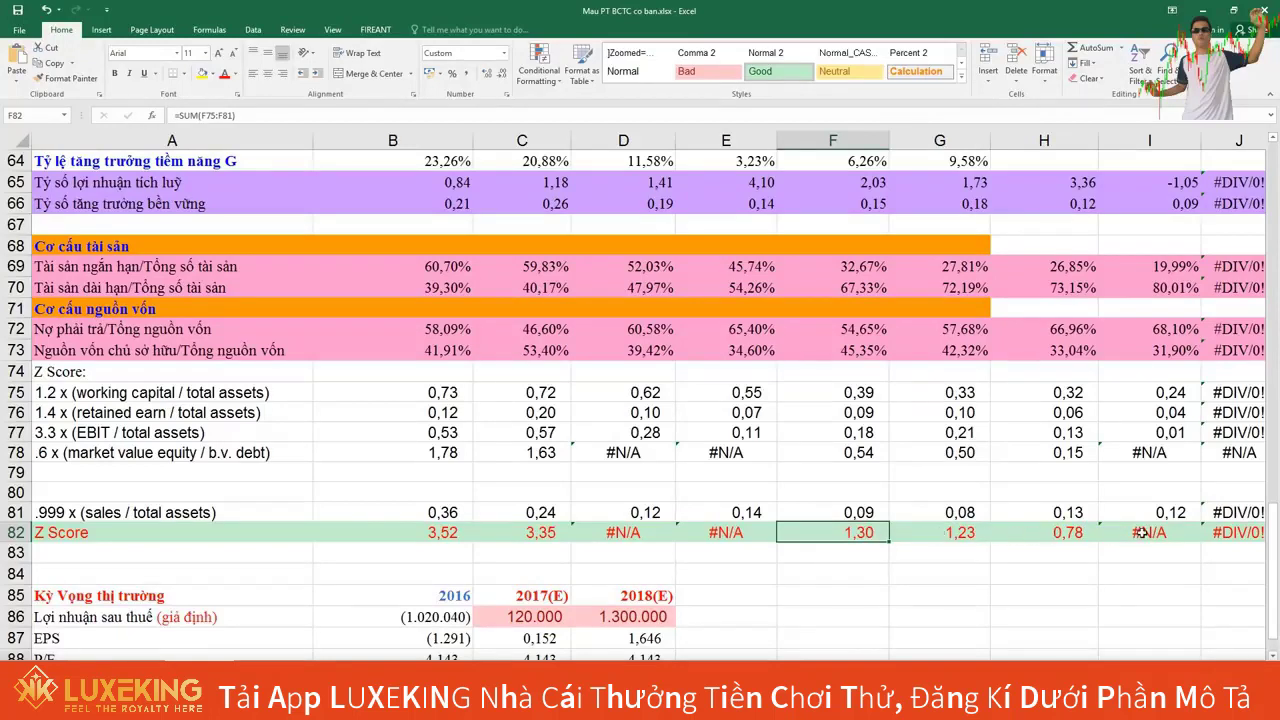
pyautogui.click(1065, 533)
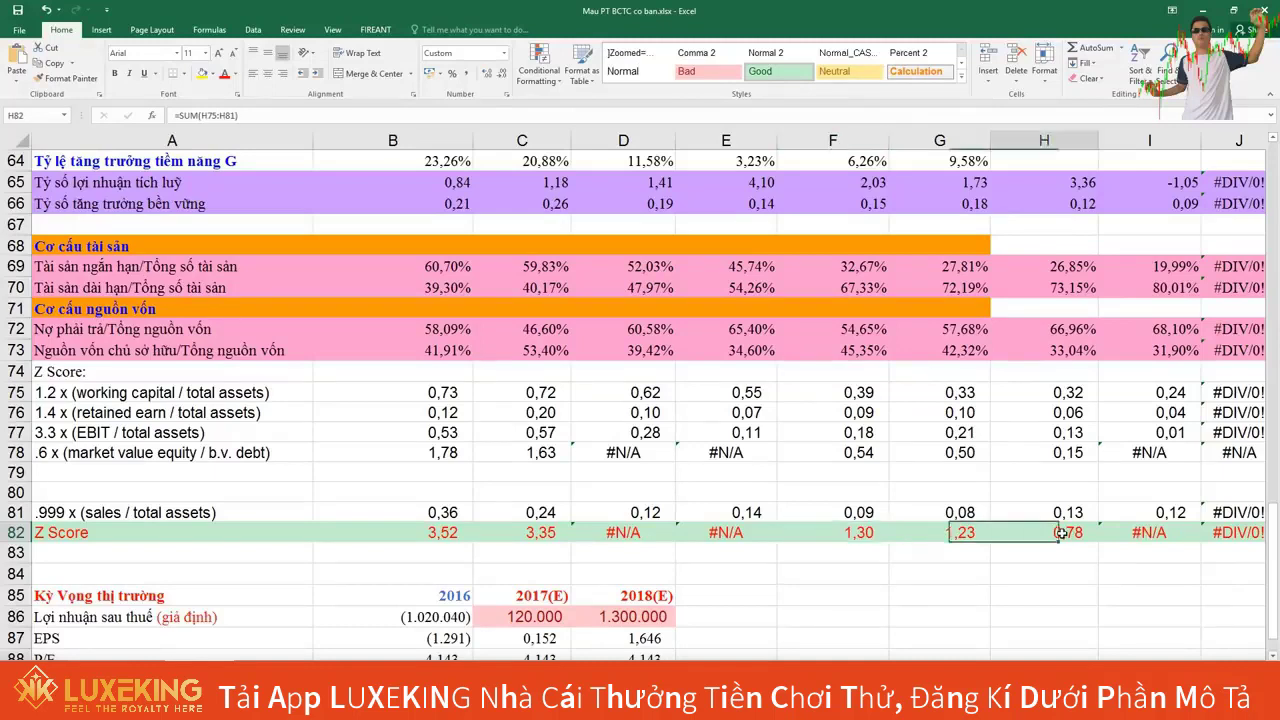
# Check the 2016 Z Score in row 82, and review the ratios sheet from Key Stats through profitability, efficiency, financial strength, working capital and Du Pont.
pyautogui.click(1137, 533)
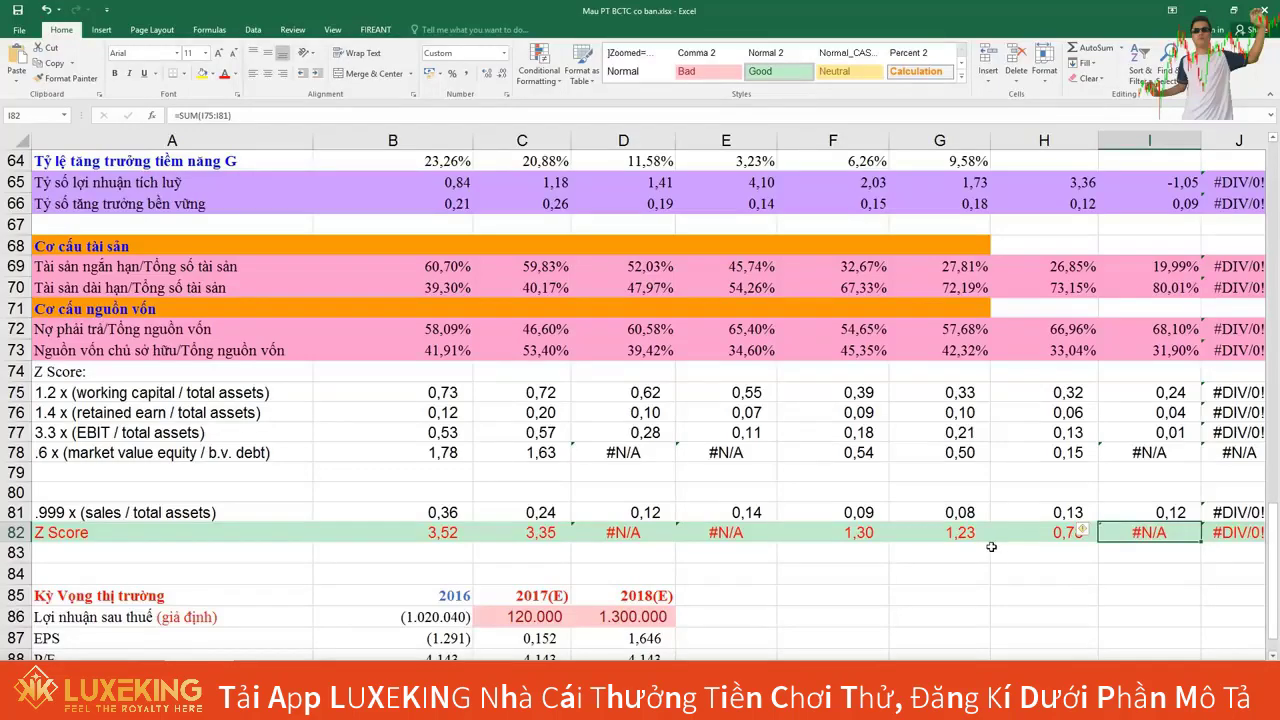
pyautogui.scroll(18, 991, 547)
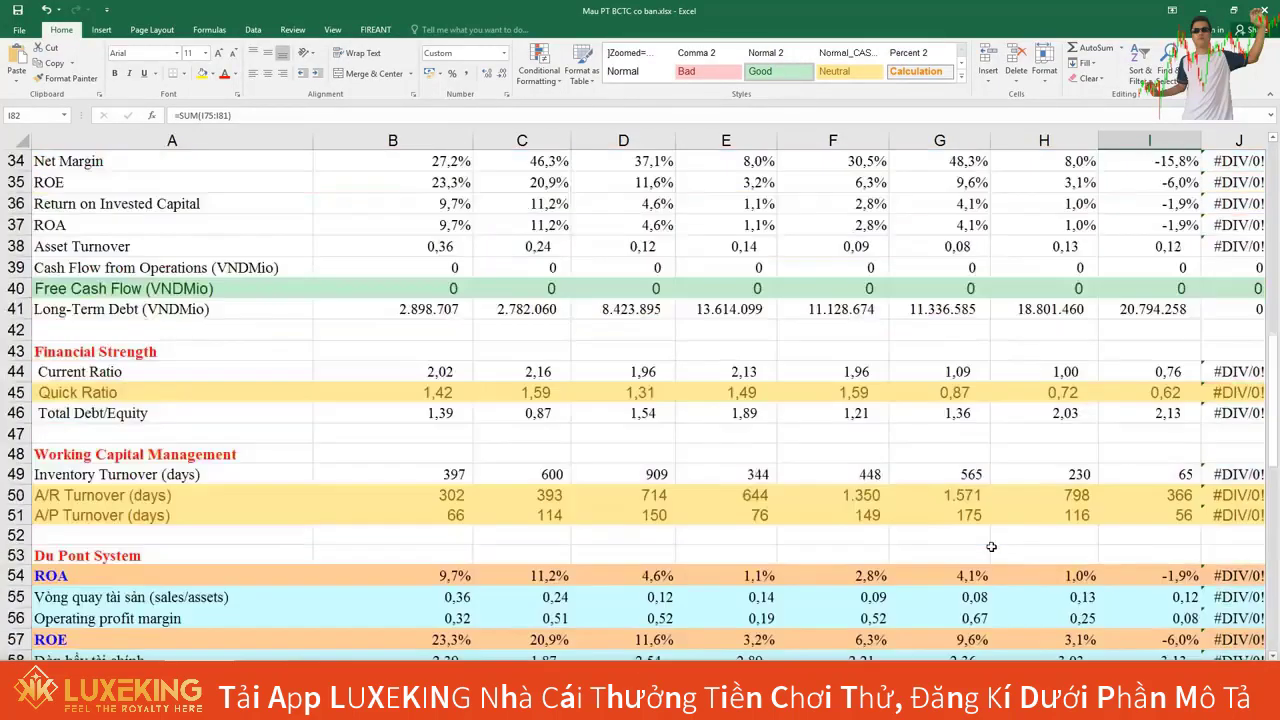
pyautogui.scroll(3, 991, 547)
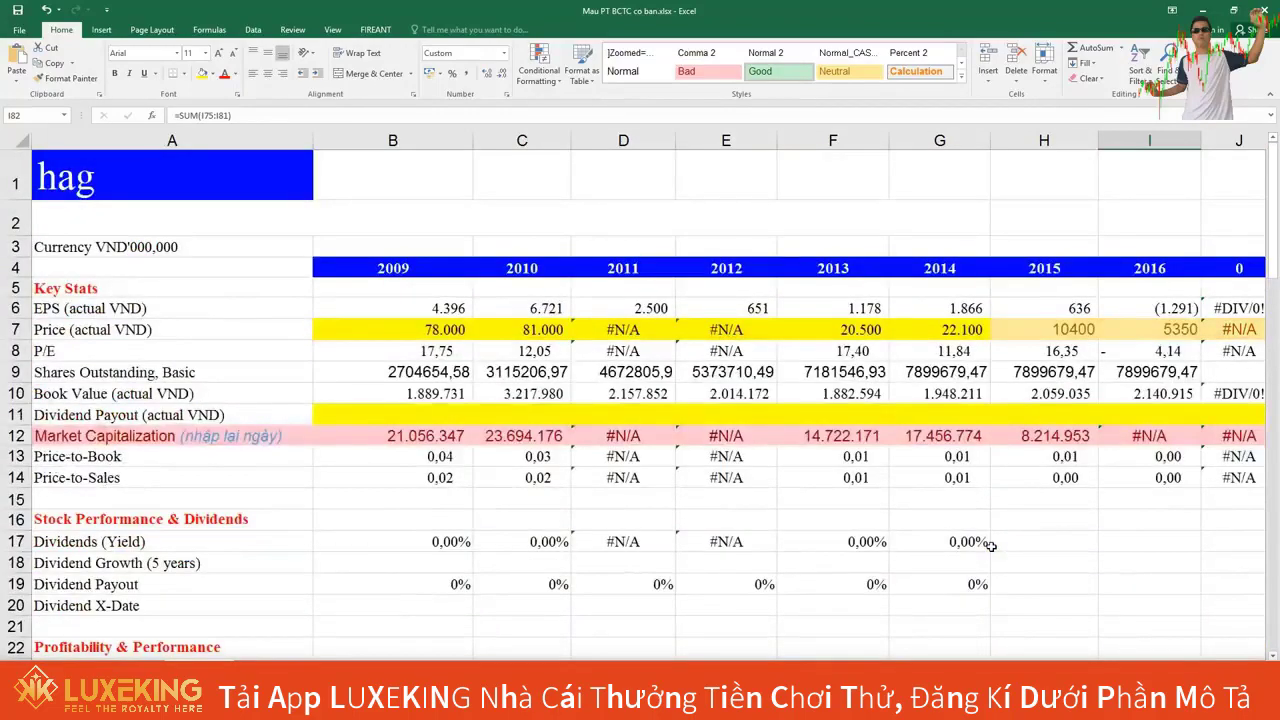
pyautogui.scroll(-6, 991, 545)
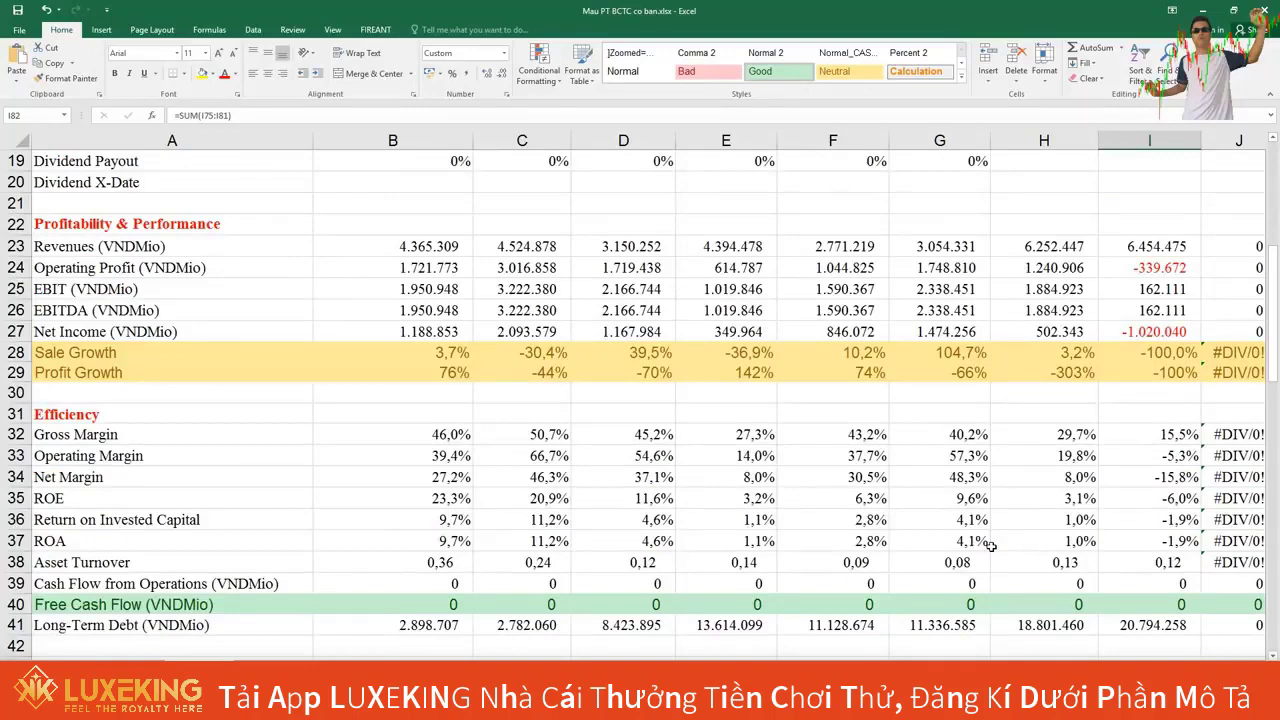
pyautogui.scroll(-3, 991, 545)
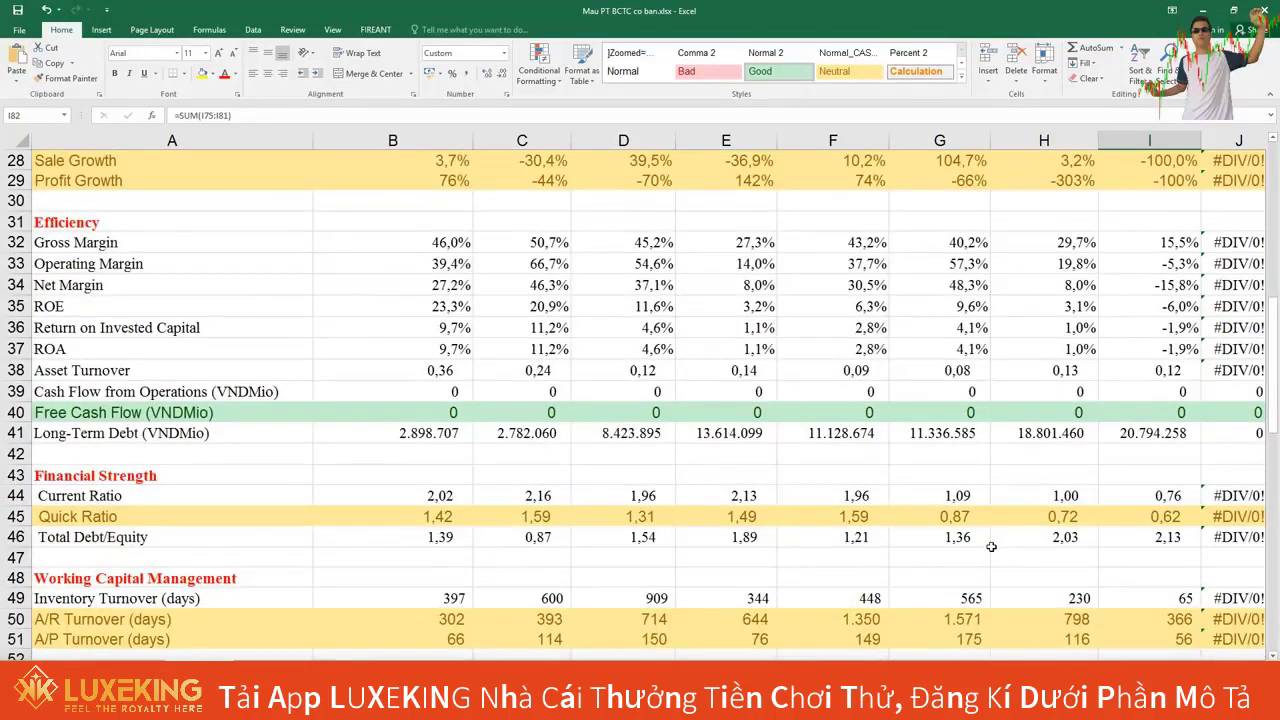
pyautogui.scroll(-2, 991, 547)
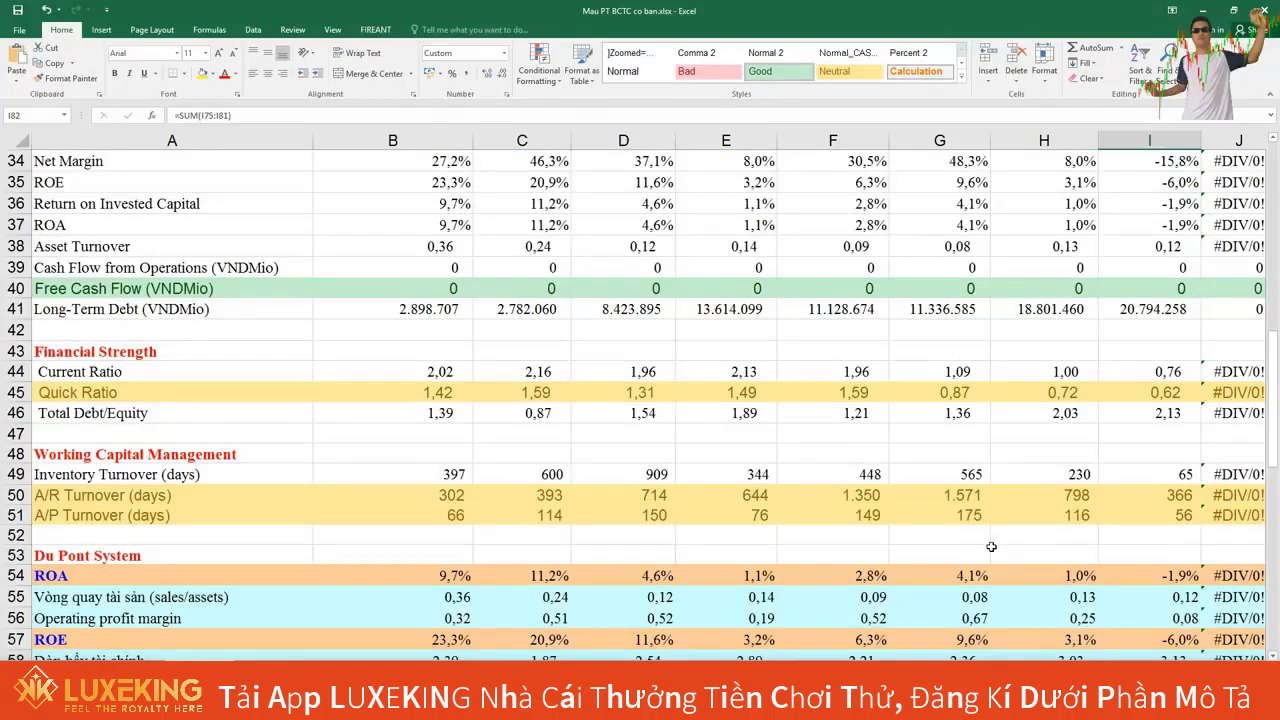
pyautogui.scroll(-2, 991, 547)
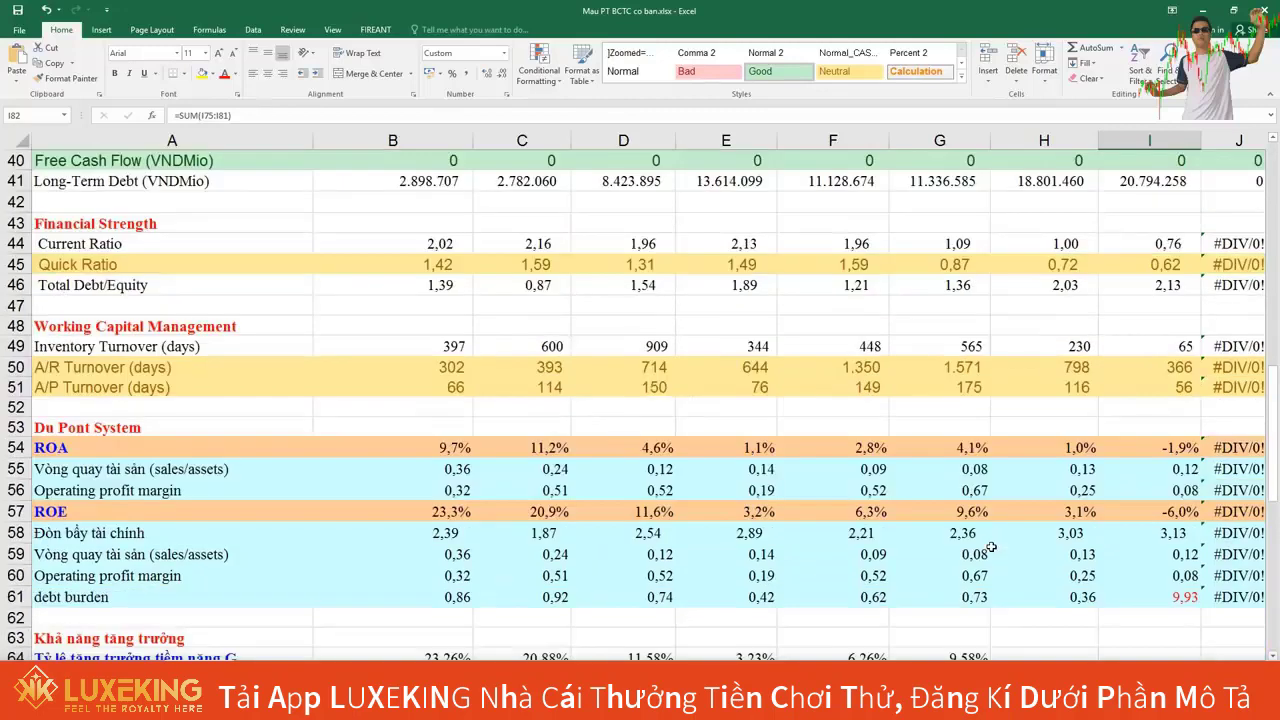